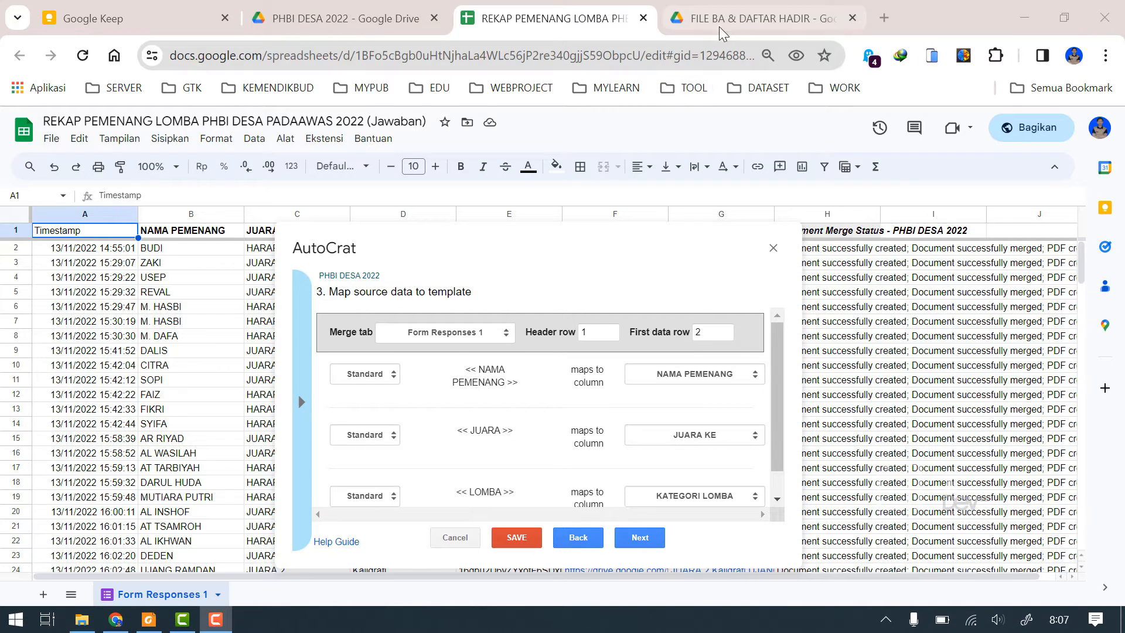
Switch to the FILE BA & DAFTAR HADIR Drive folder and look through its generated PDF files.
{"action": "left_click", "coordinate": [723, 30]}
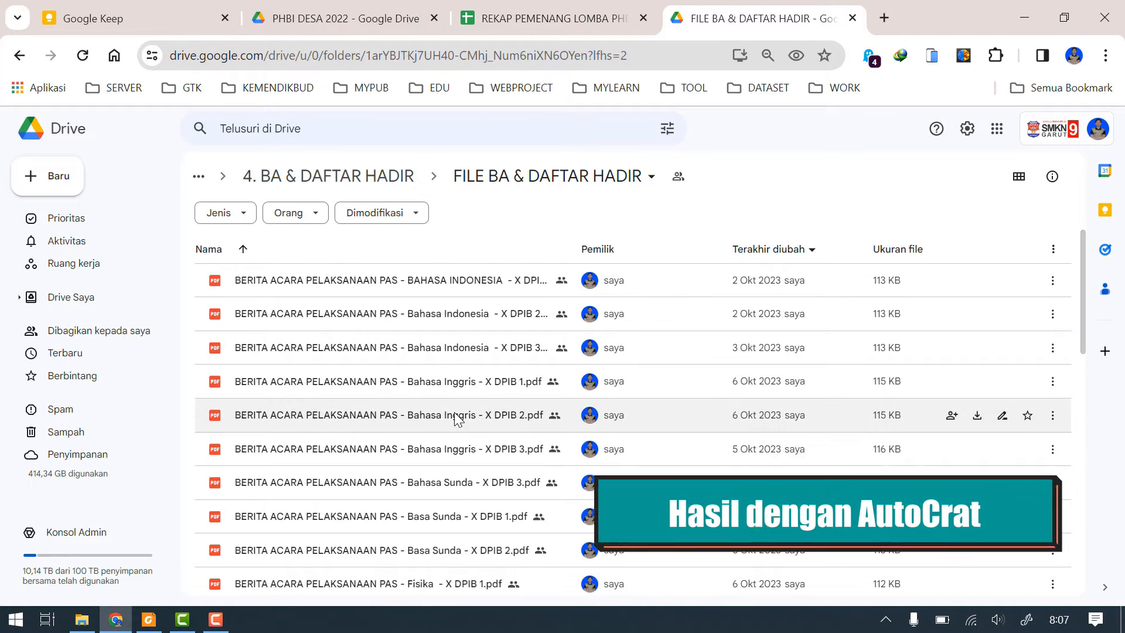
{"action": "scroll", "coordinate": [410, 457], "scroll_direction": "down", "scroll_amount": 8}
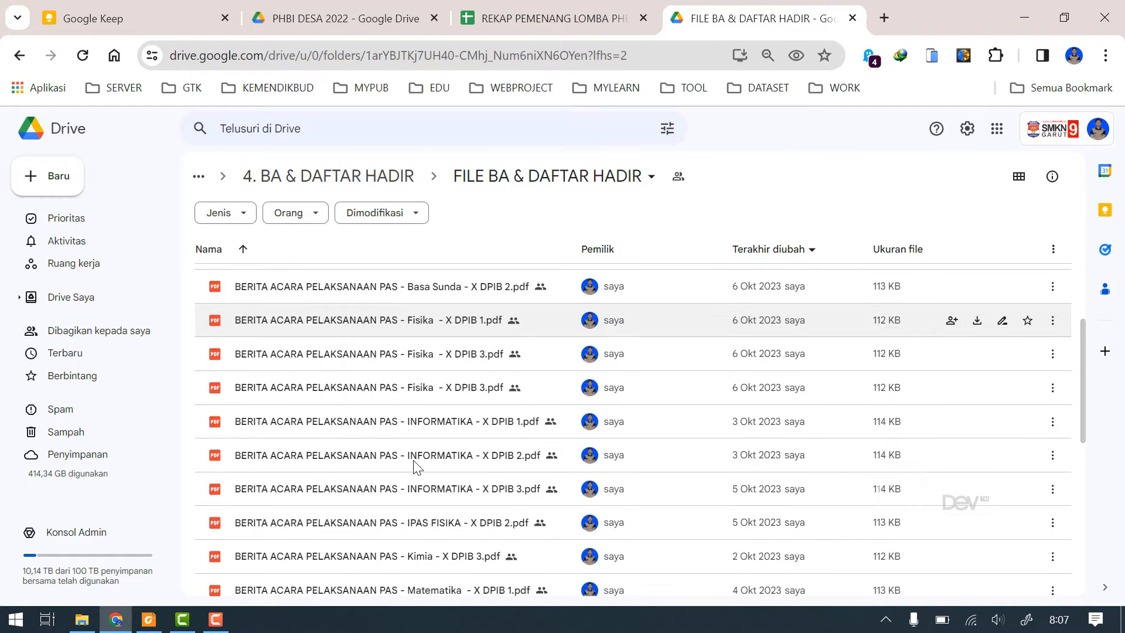
{"action": "scroll", "coordinate": [387, 516], "scroll_direction": "up", "scroll_amount": 8}
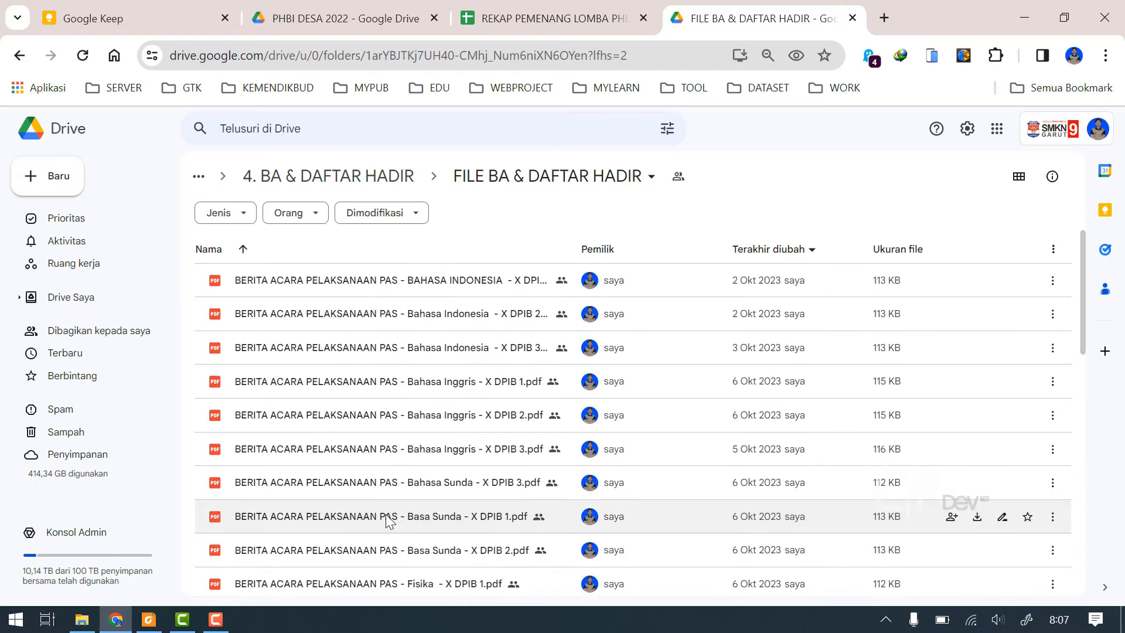
Preview the BERITA ACARA PELAKSANAAN PAS PDF for BAHASA INDONESIA - X DPIB 1, read it through and close it.
{"action": "double_click", "coordinate": [330, 286]}
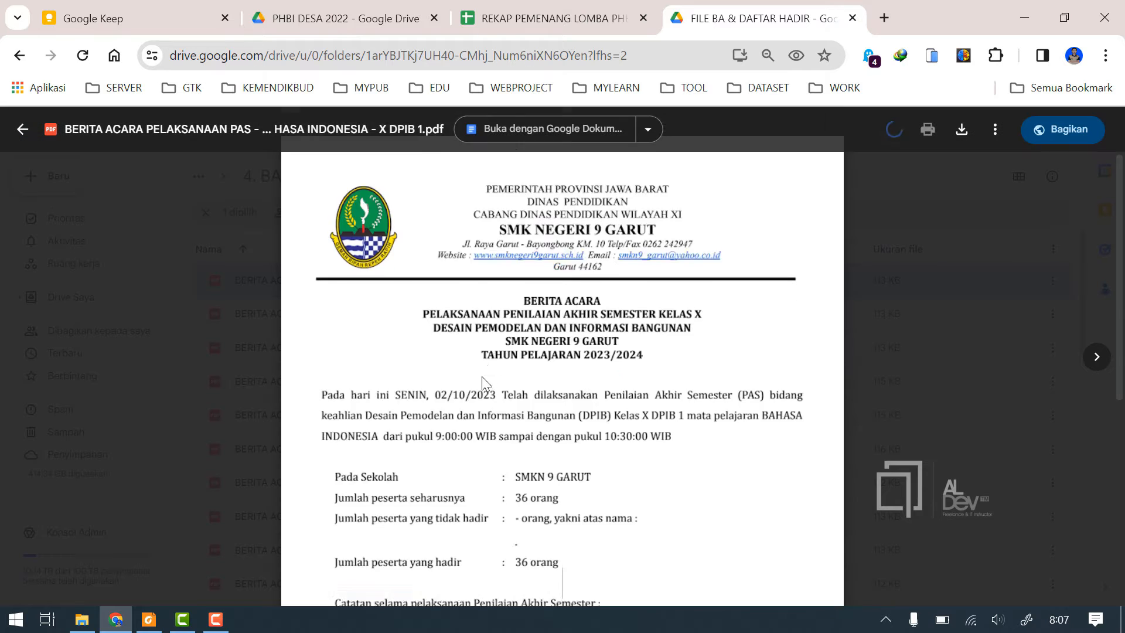
{"action": "scroll", "coordinate": [593, 419], "scroll_direction": "down", "scroll_amount": 6}
{"action": "scroll", "coordinate": [593, 424], "scroll_direction": "up", "scroll_amount": 6}
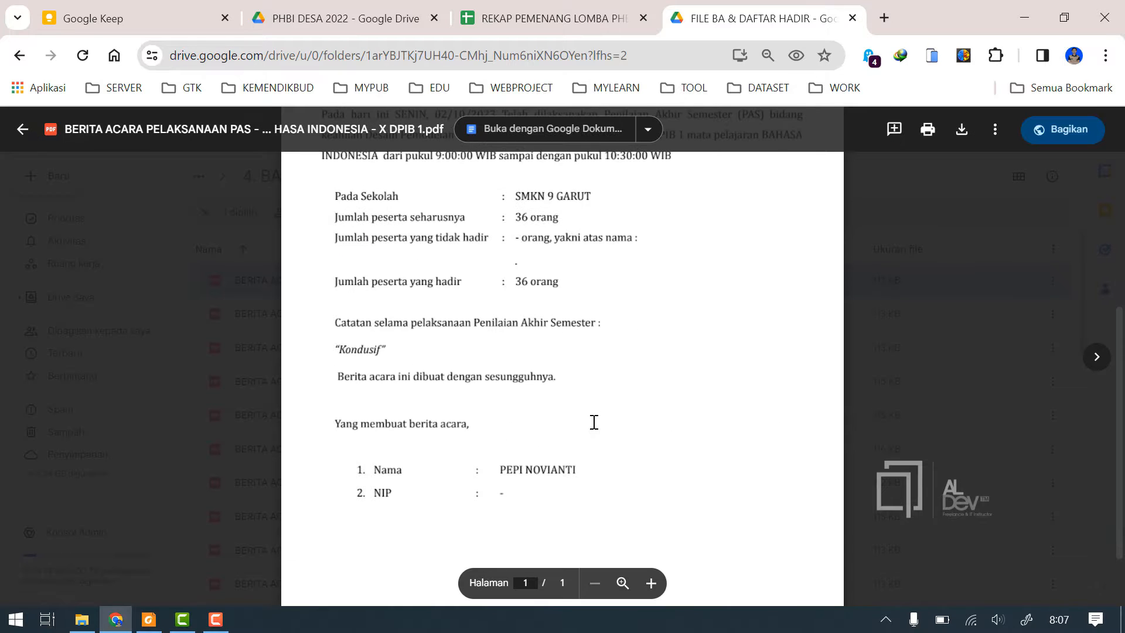
{"action": "scroll", "coordinate": [644, 418], "scroll_direction": "down", "scroll_amount": 6}
{"action": "left_click", "coordinate": [990, 384]}
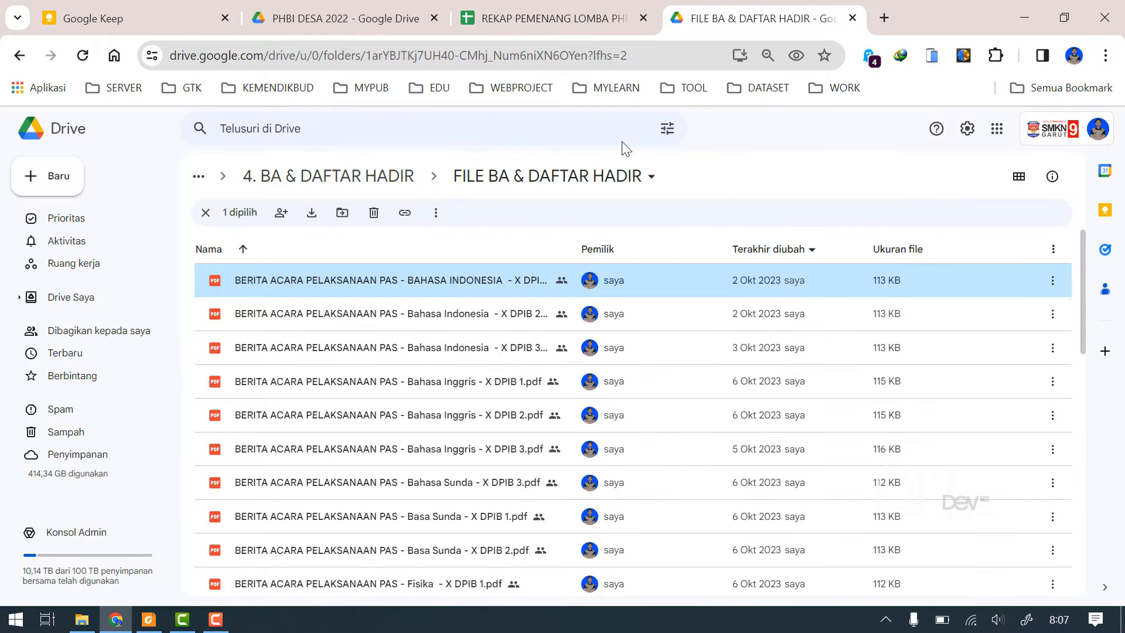
Look through several certificates in the PIAGAM PENGHARGAAN folder inside PHBI DESA 2022, then return to PHBI DESA 2022.
{"action": "left_click", "coordinate": [343, 19]}
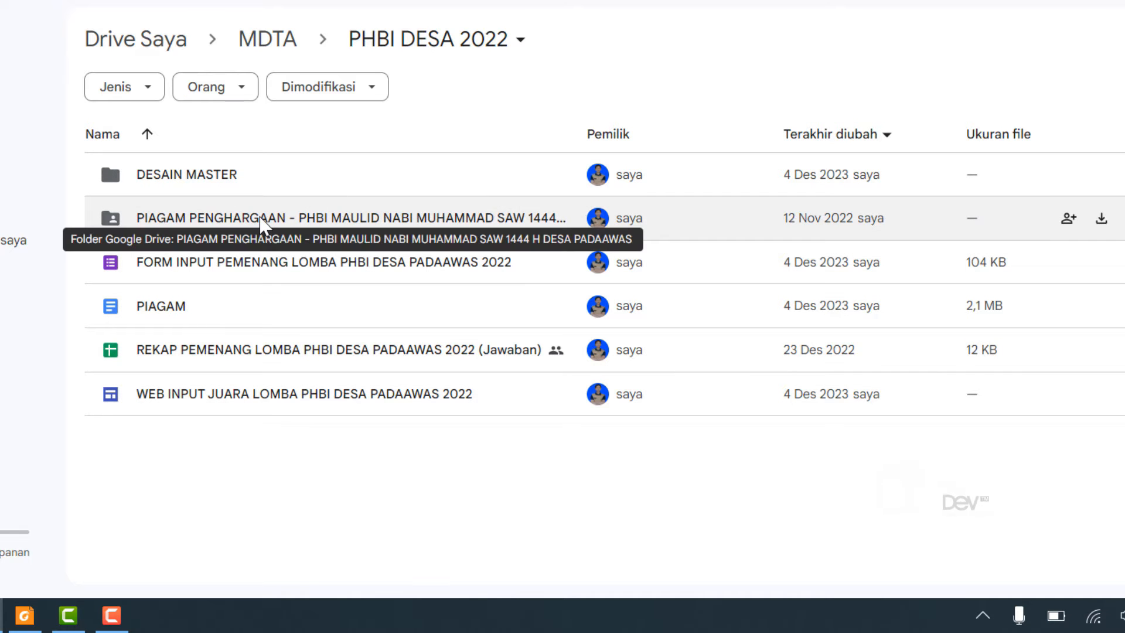
{"action": "left_click", "coordinate": [262, 221]}
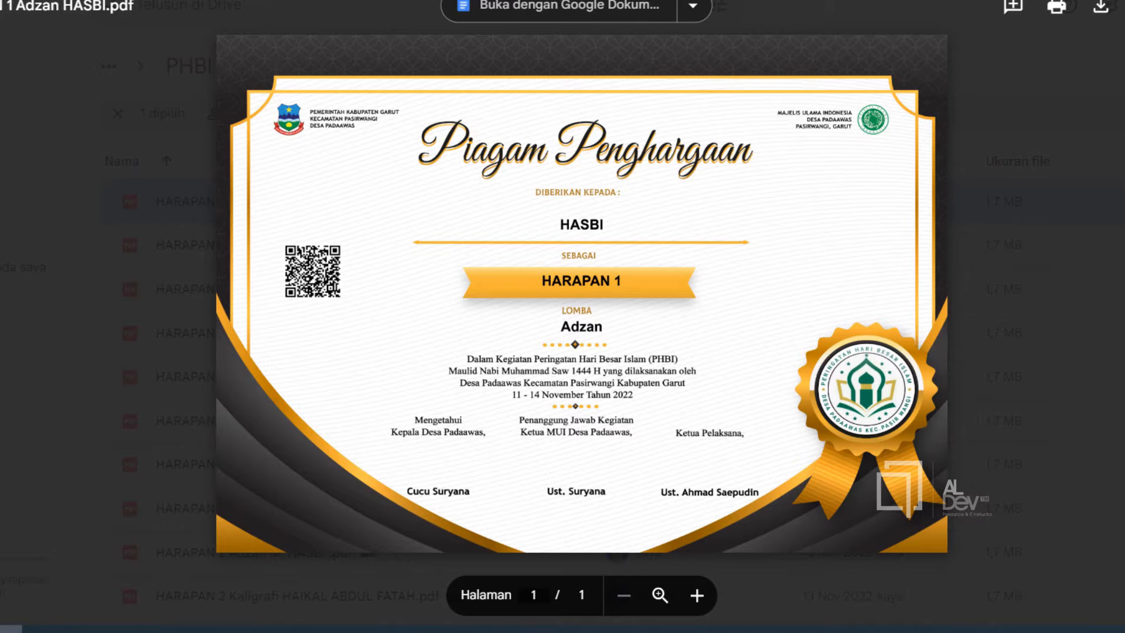
{"action": "key", "text": "Right"}
{"action": "key", "text": "Right"}
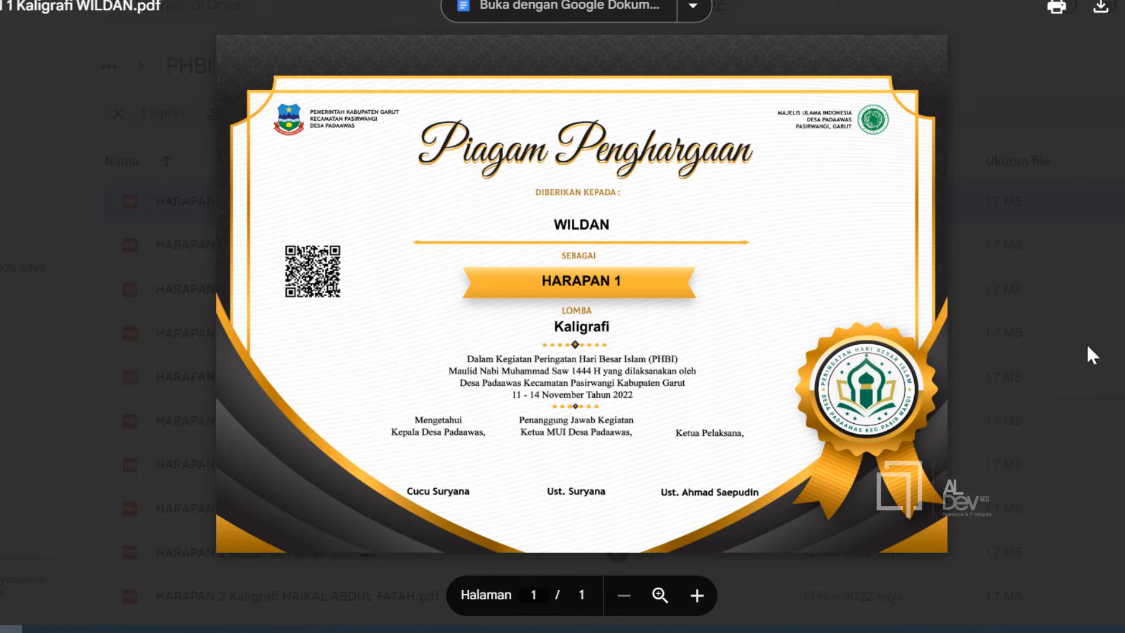
{"action": "left_click", "coordinate": [1088, 346]}
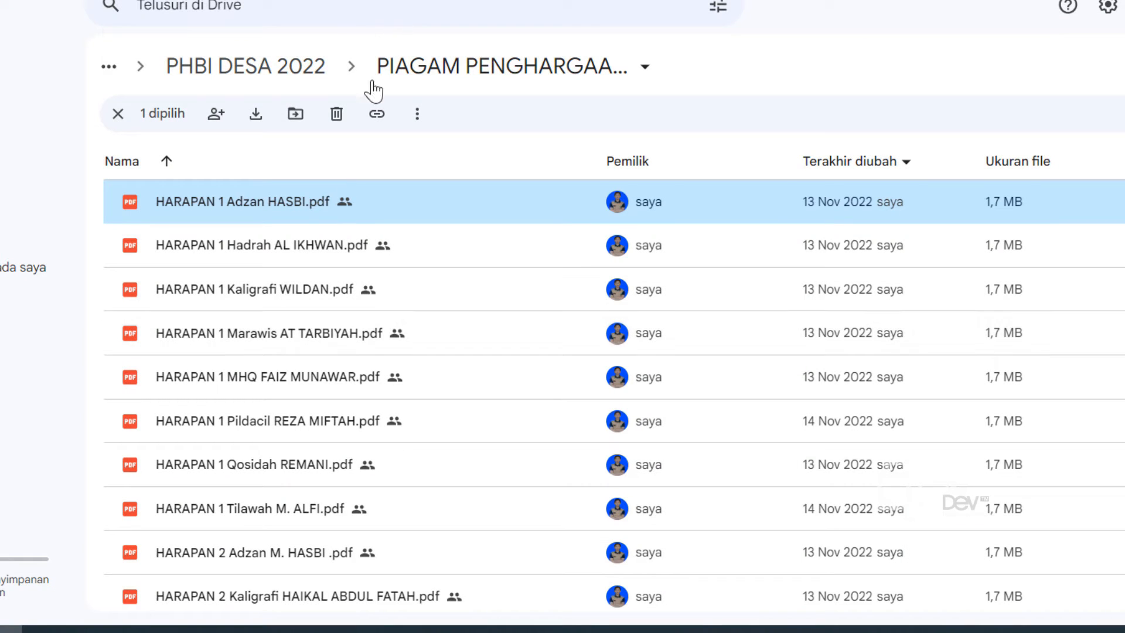
{"action": "left_click", "coordinate": [243, 74]}
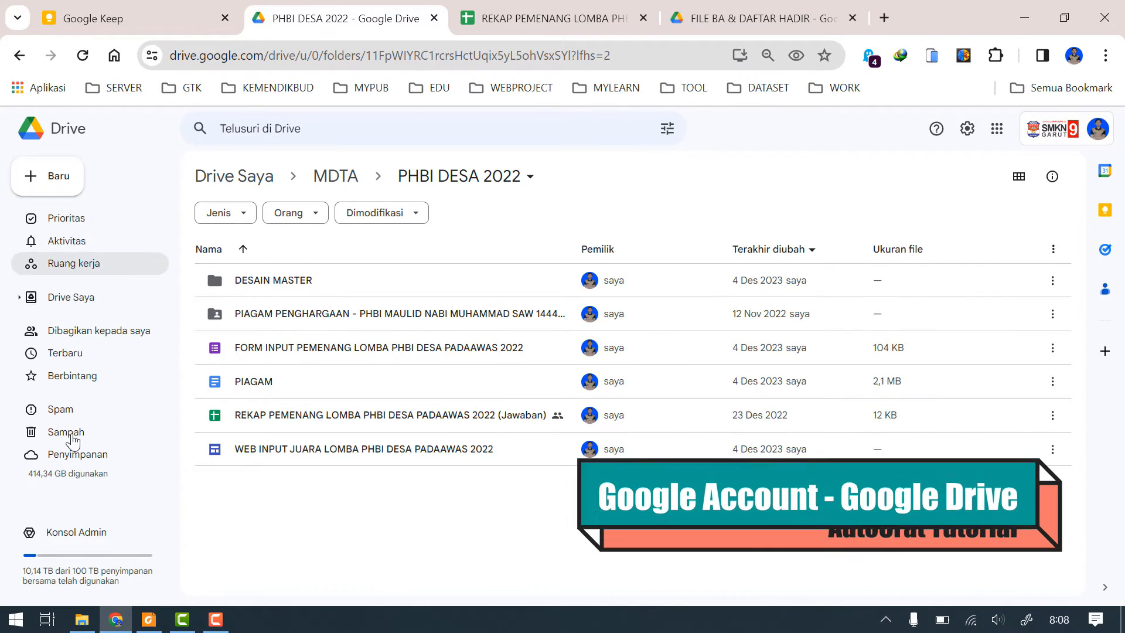
Go to Drive Saya and look over its suggested files and folder list.
{"action": "left_click", "coordinate": [75, 297]}
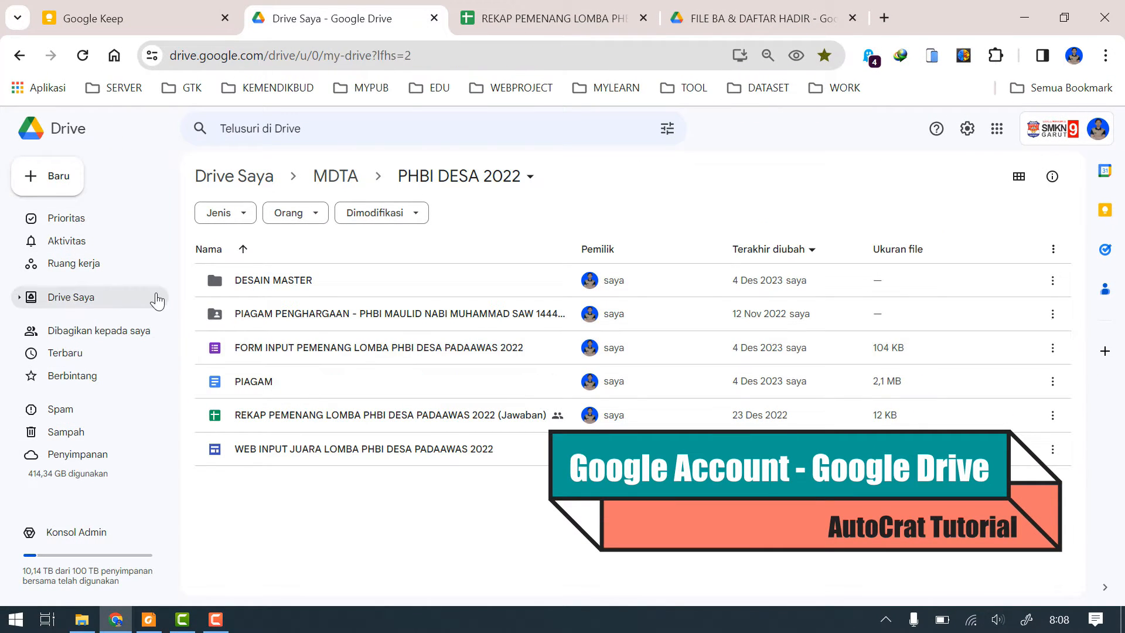
{"action": "scroll", "coordinate": [773, 314], "scroll_direction": "down", "scroll_amount": 5}
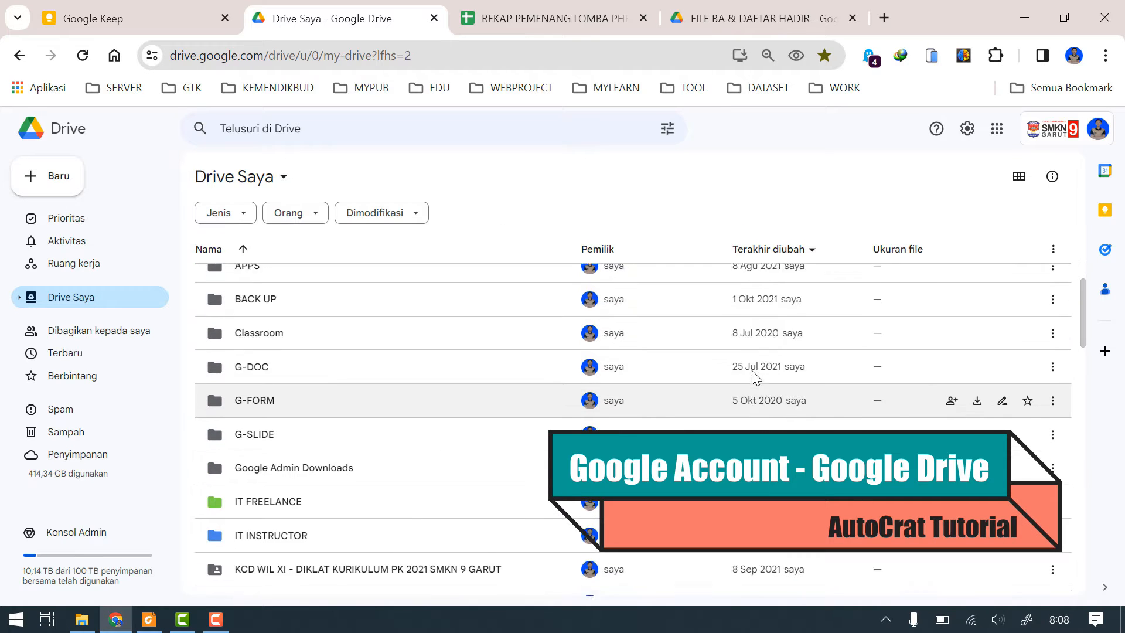
{"action": "scroll", "coordinate": [937, 263], "scroll_direction": "up", "scroll_amount": 3}
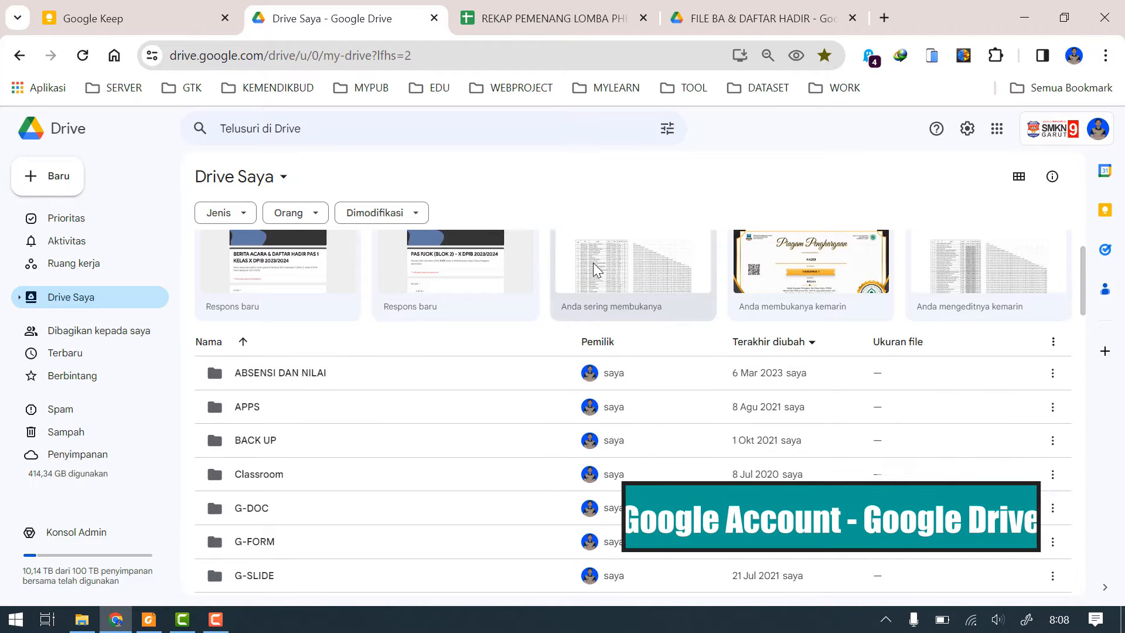
{"action": "scroll", "coordinate": [714, 267], "scroll_direction": "up", "scroll_amount": 2}
{"action": "scroll", "coordinate": [714, 267], "scroll_direction": "down", "scroll_amount": 3}
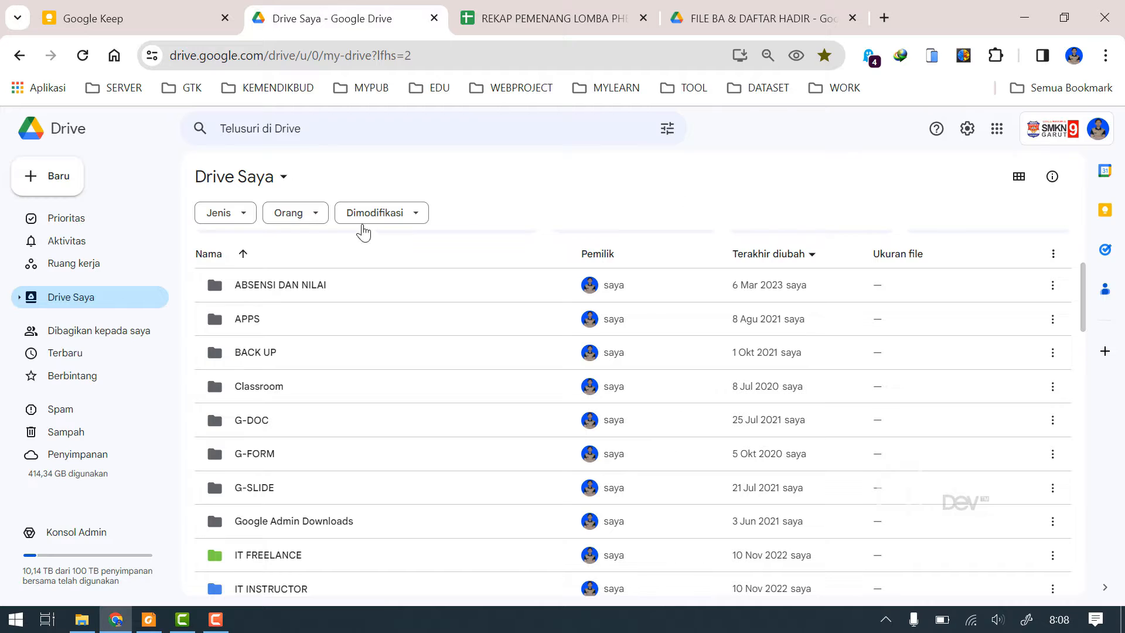
{"action": "scroll", "coordinate": [535, 276], "scroll_direction": "up", "scroll_amount": 3}
{"action": "scroll", "coordinate": [445, 270], "scroll_direction": "down", "scroll_amount": 3}
{"action": "scroll", "coordinate": [355, 277], "scroll_direction": "up", "scroll_amount": 2}
Create a new folder named AUTOCRAT in Drive Saya and open it.
{"action": "left_click", "coordinate": [47, 184]}
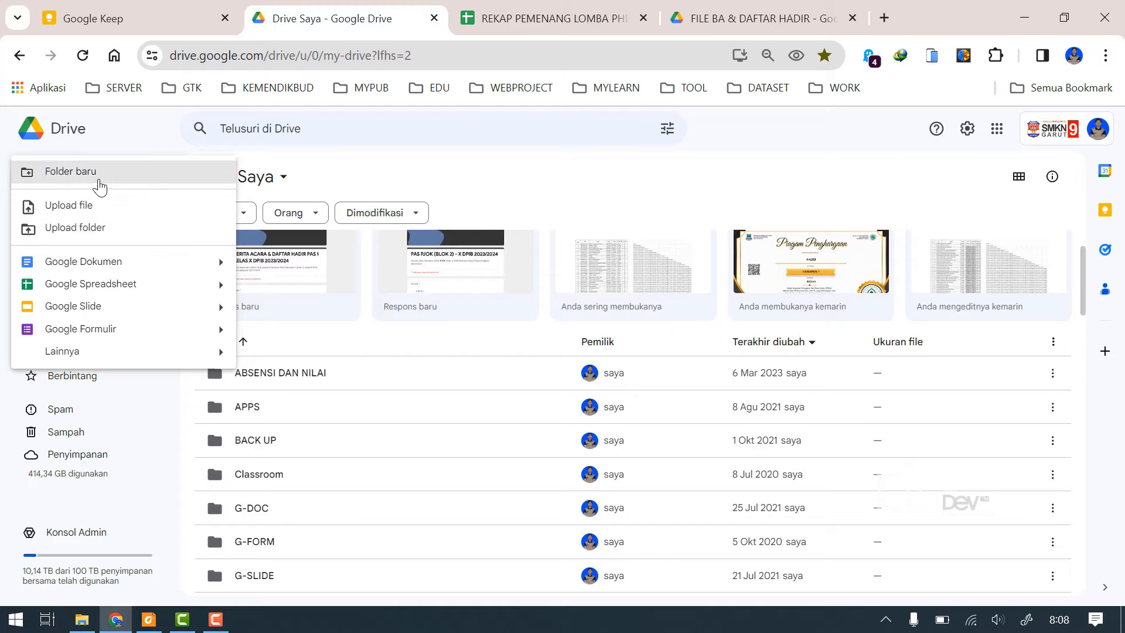
{"action": "left_click", "coordinate": [94, 173]}
{"action": "type", "text": "AUTOCRAT"}
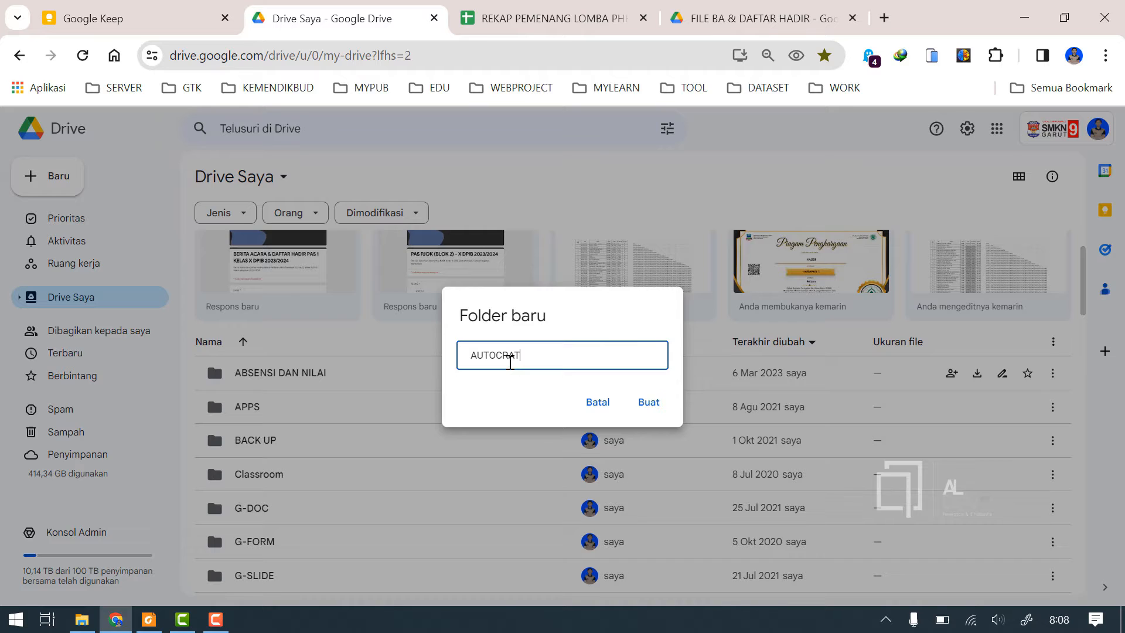
{"action": "key", "text": "Return"}
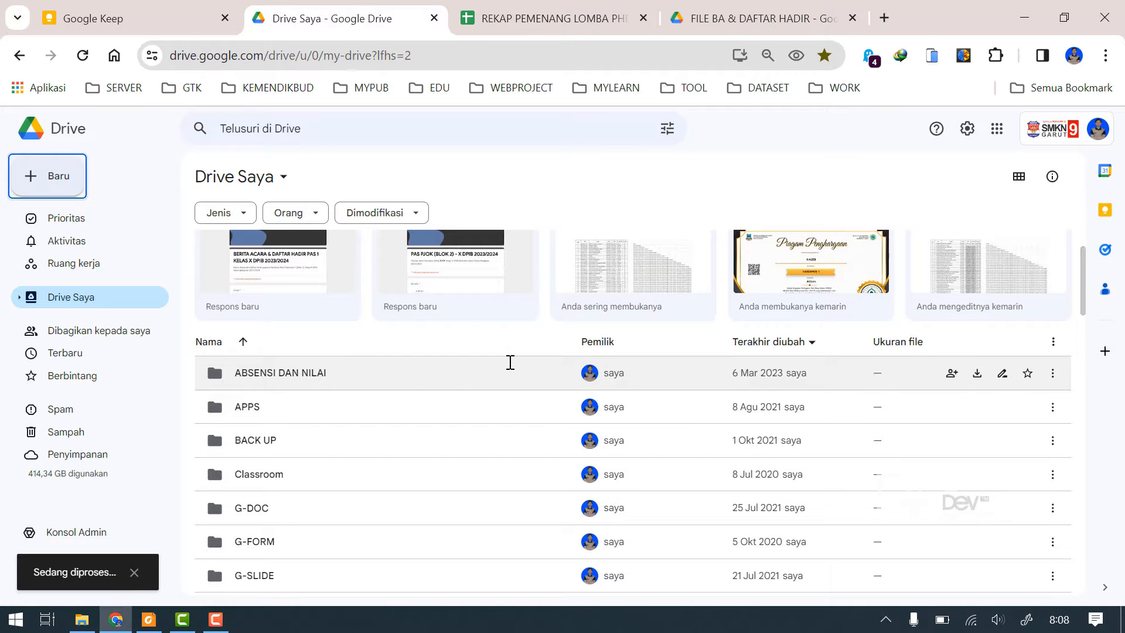
{"action": "double_click", "coordinate": [273, 409]}
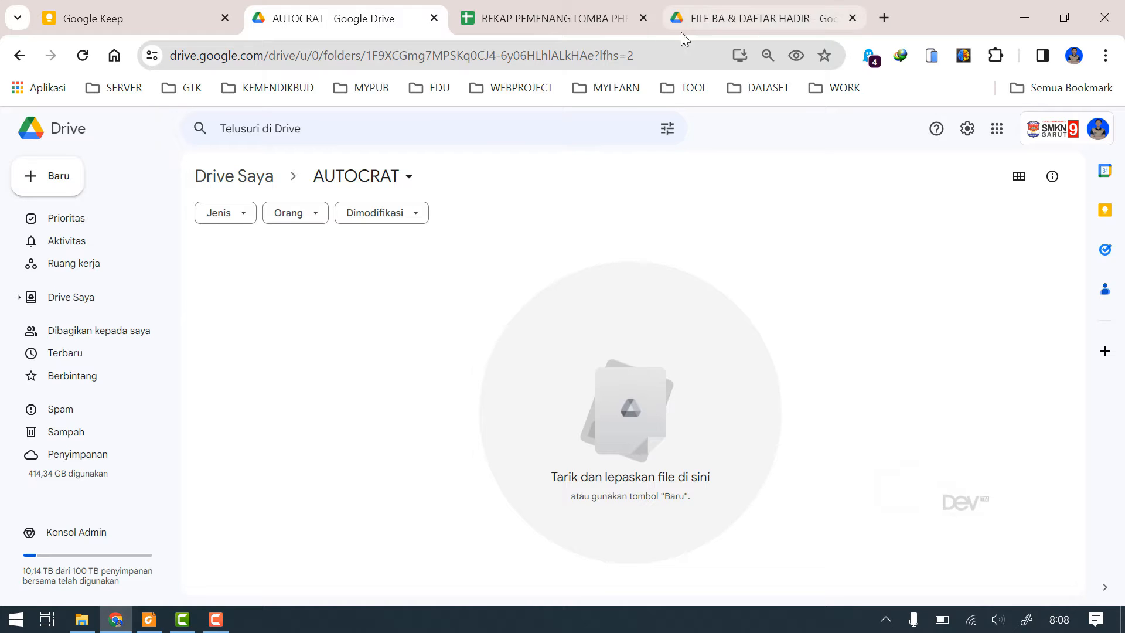
{"action": "left_click", "coordinate": [48, 181]}
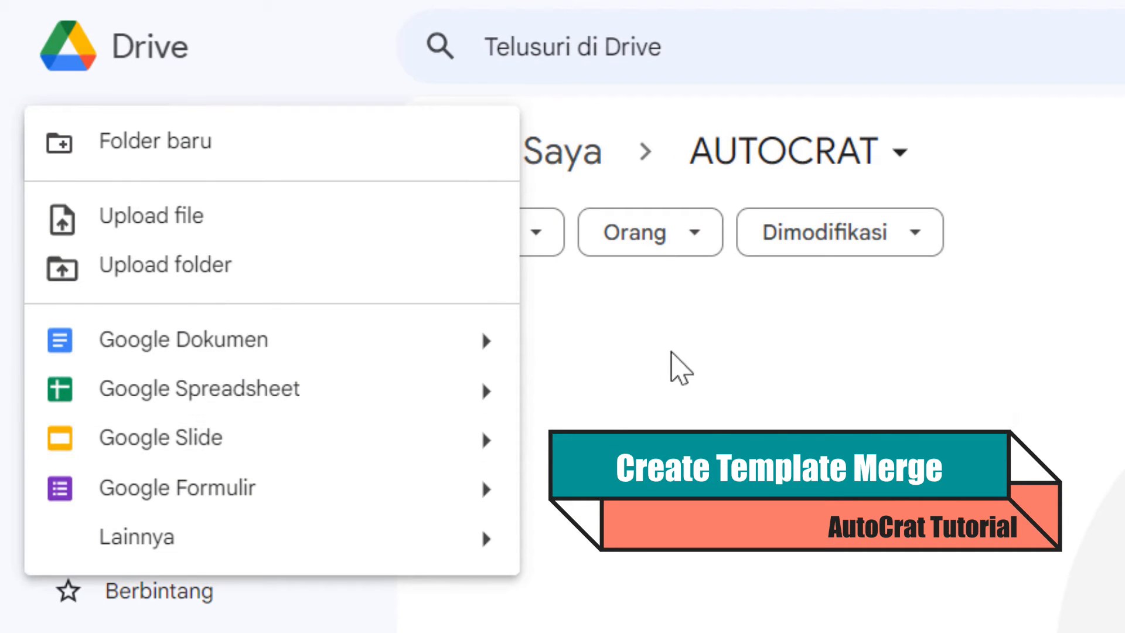
{"action": "left_click", "coordinate": [671, 352]}
{"action": "left_click", "coordinate": [146, 165]}
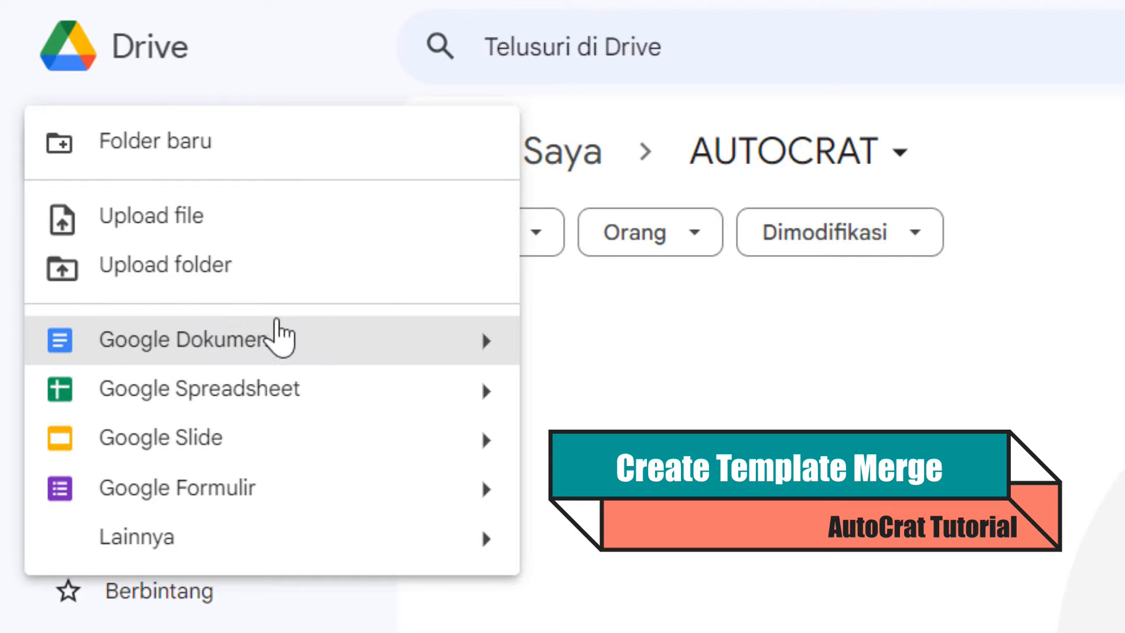
{"action": "left_click", "coordinate": [800, 392]}
Create a new Google Docs document in the AUTOCRAT folder and name it TEMPLATE AUTOCRAT.
{"action": "left_click", "coordinate": [138, 183]}
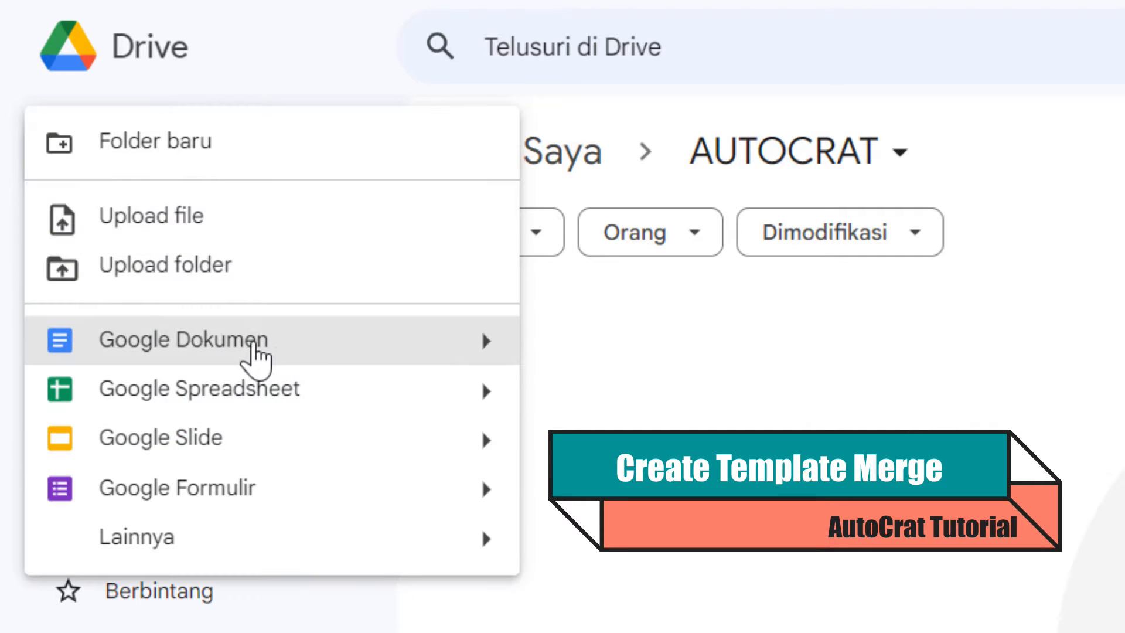
{"action": "left_click", "coordinate": [339, 359]}
{"action": "type", "text": "TE"}
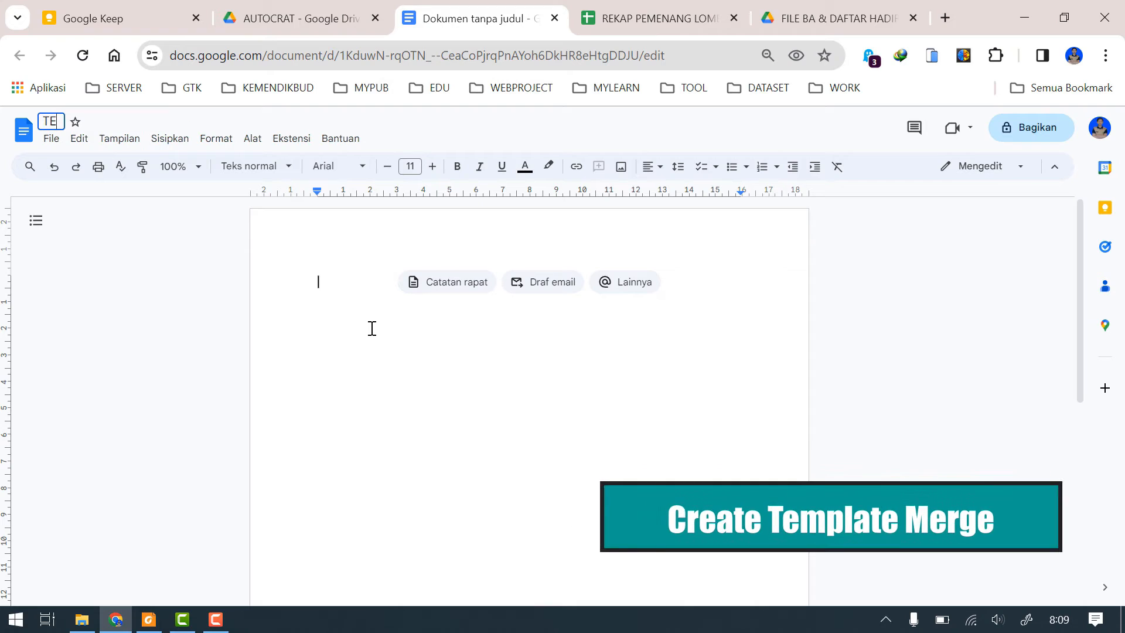
{"action": "type", "text": "MPLATE A"}
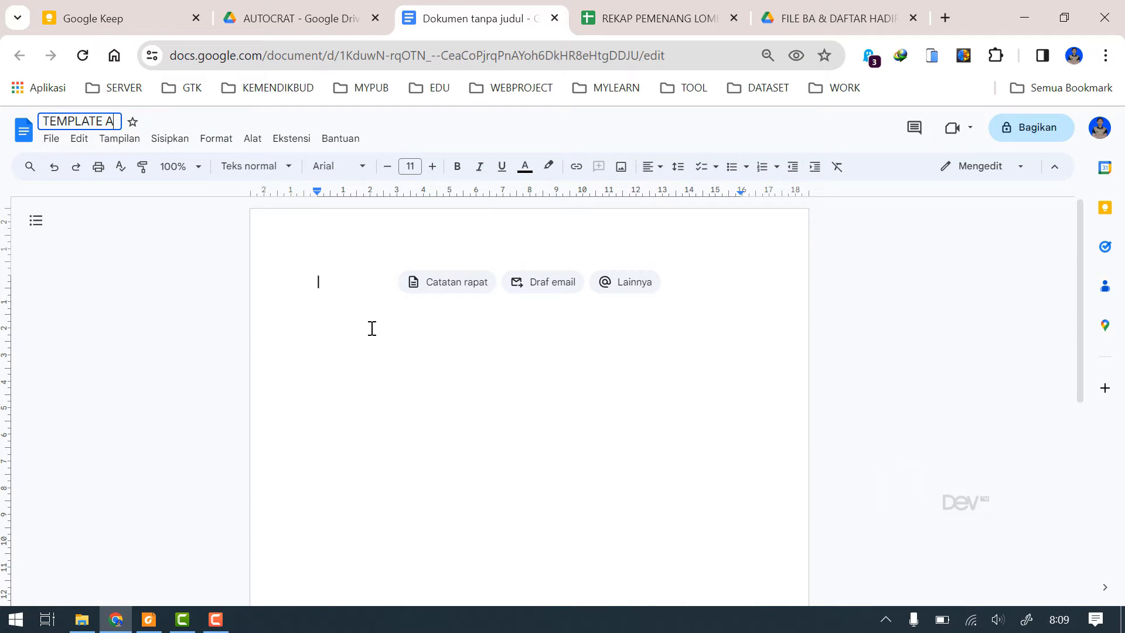
{"action": "type", "text": "UTOCRAT"}
{"action": "key", "text": "Return"}
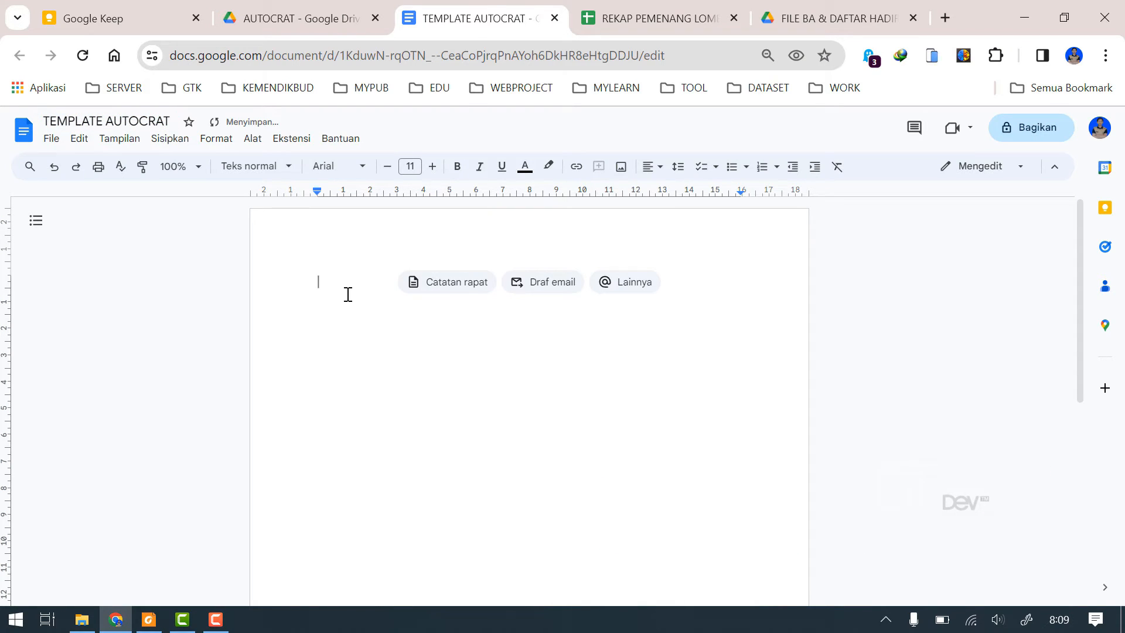
Set the page orientation of the whole document to landscape (Lanskap).
{"action": "left_click", "coordinate": [174, 146]}
{"action": "mouse_move", "coordinate": [213, 144]}
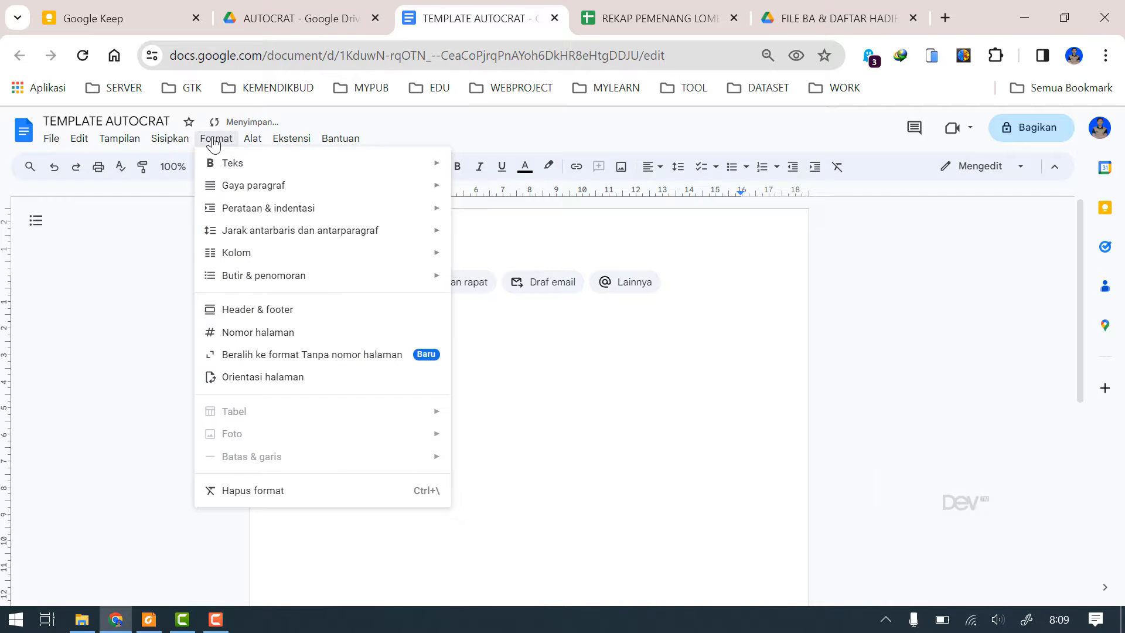
{"action": "left_click", "coordinate": [256, 377]}
{"action": "left_click", "coordinate": [539, 387]}
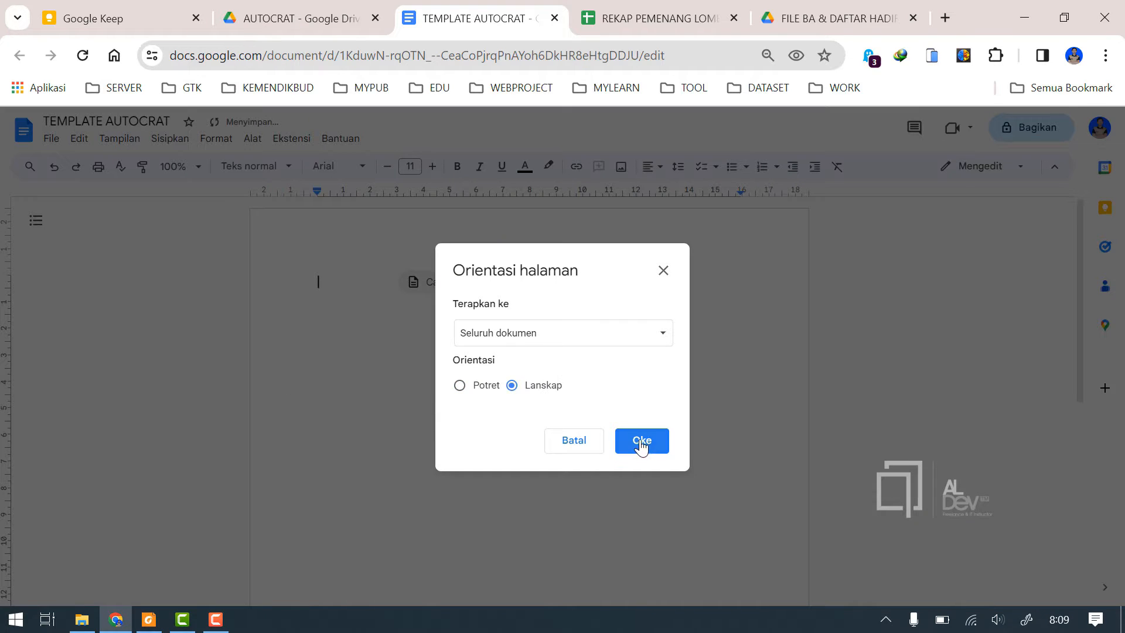
{"action": "left_click", "coordinate": [639, 441]}
{"action": "key", "text": "ctrl+minus"}
{"action": "key", "text": "ctrl+minus"}
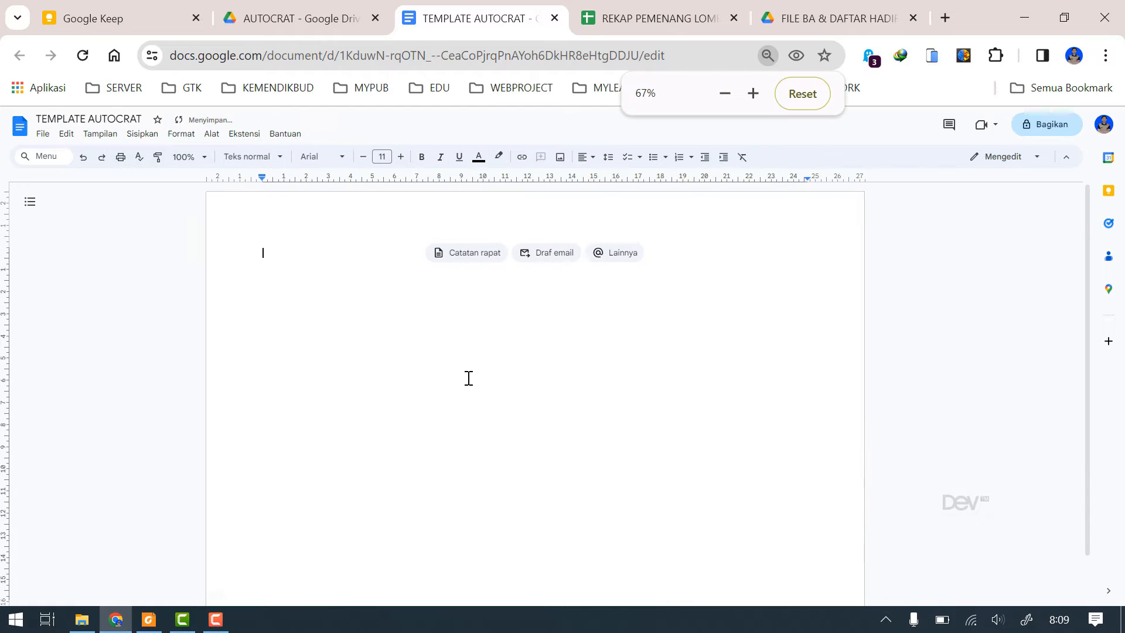
Enter the title SERTIFIKAT PENGHARGAAN on the first line and center it.
{"action": "type", "text": "sERTIFIKAT PENGHARGAAN"}
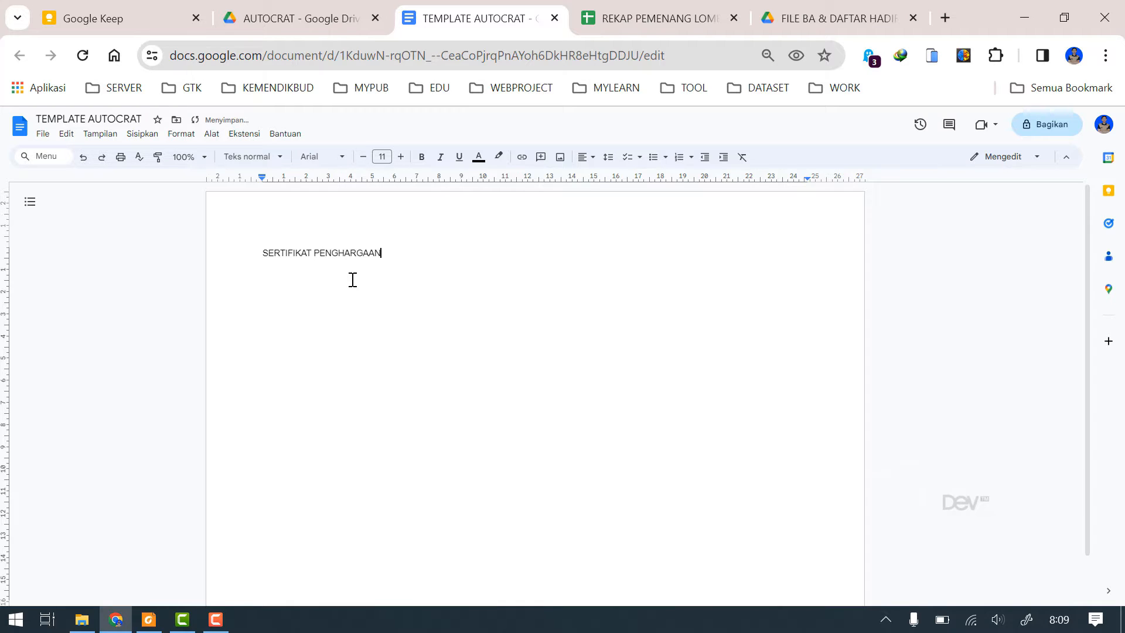
{"action": "double_click", "coordinate": [335, 252]}
{"action": "triple_click", "coordinate": [335, 253]}
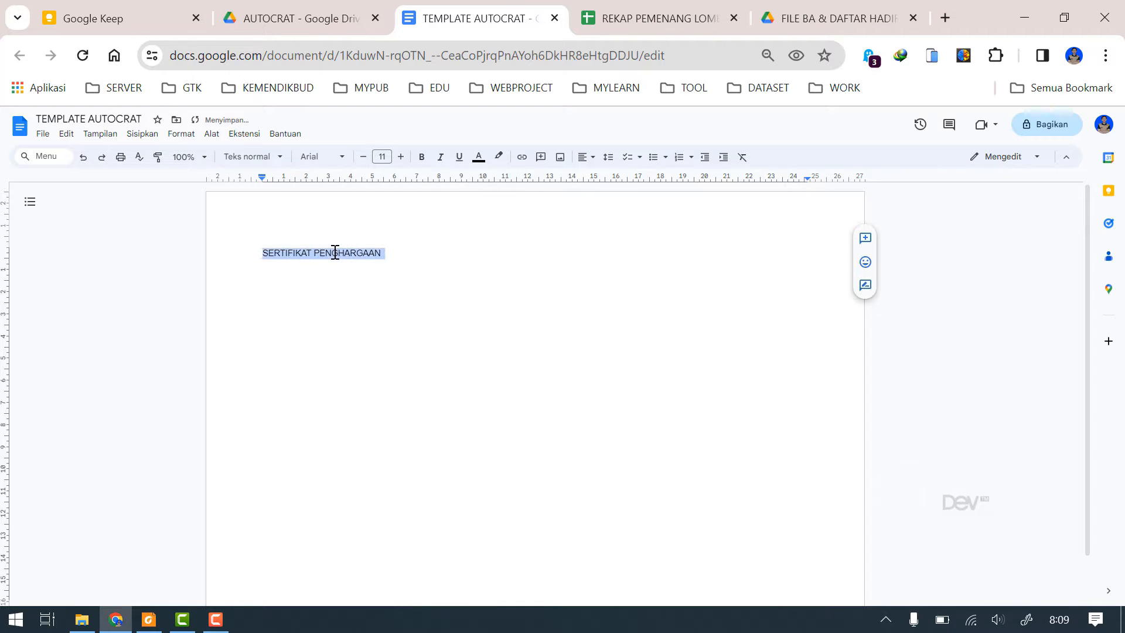
{"action": "left_click", "coordinate": [581, 156]}
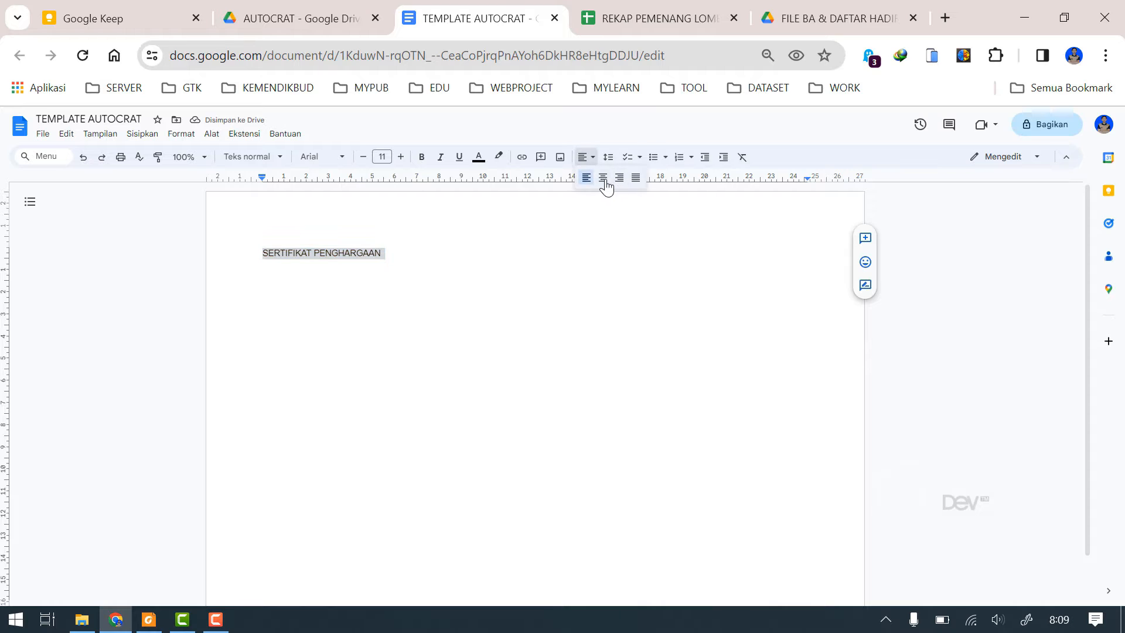
{"action": "left_click", "coordinate": [604, 177]}
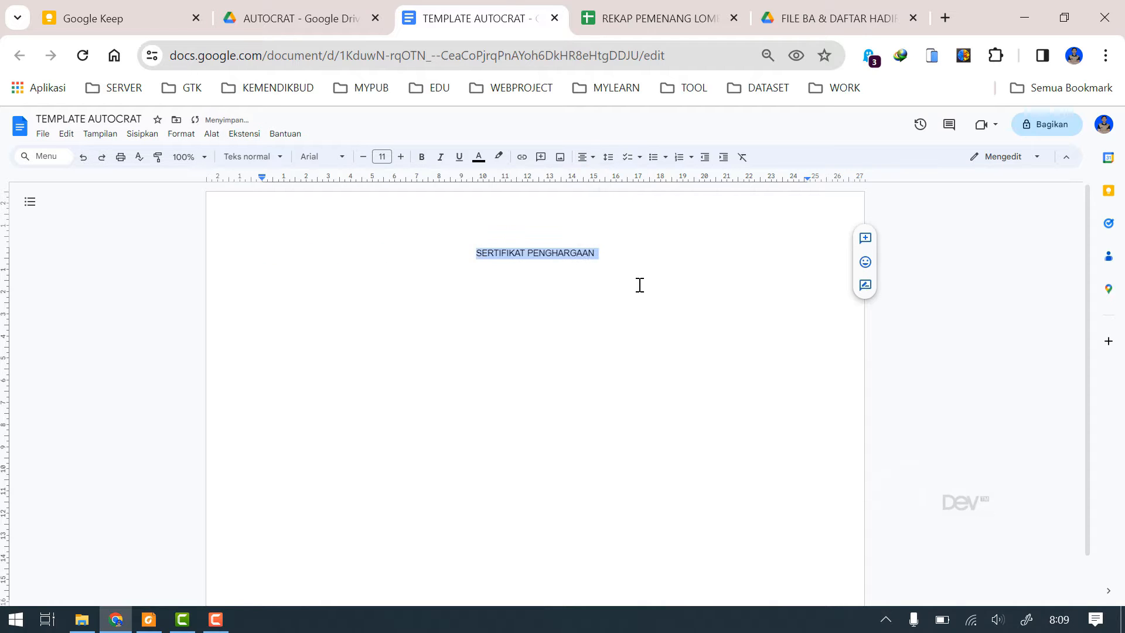
Make the SERTIFIKAT PENGHARGAAN title bold and set its font size to 16.
{"action": "left_click", "coordinate": [402, 157]}
{"action": "key", "text": "ctrl+b"}
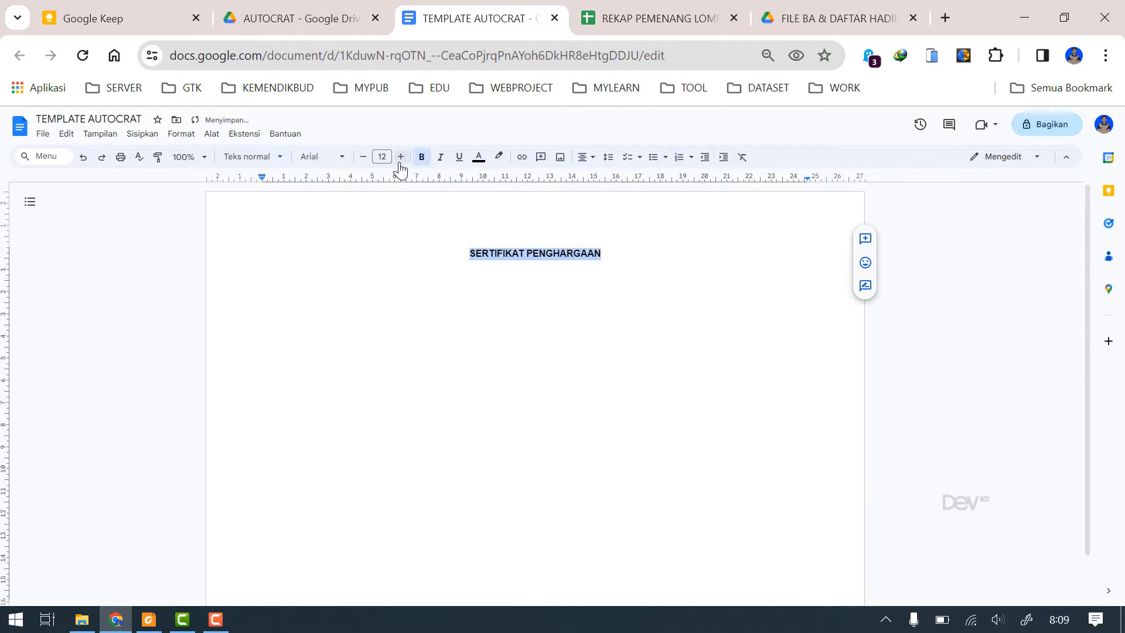
{"action": "left_click", "coordinate": [402, 157]}
{"action": "left_click", "coordinate": [402, 157]}
{"action": "left_click", "coordinate": [402, 157]}
{"action": "left_click", "coordinate": [402, 157]}
Enter the merge tag <<NAMA>> on its own line below the certificate title.
{"action": "left_click", "coordinate": [672, 263]}
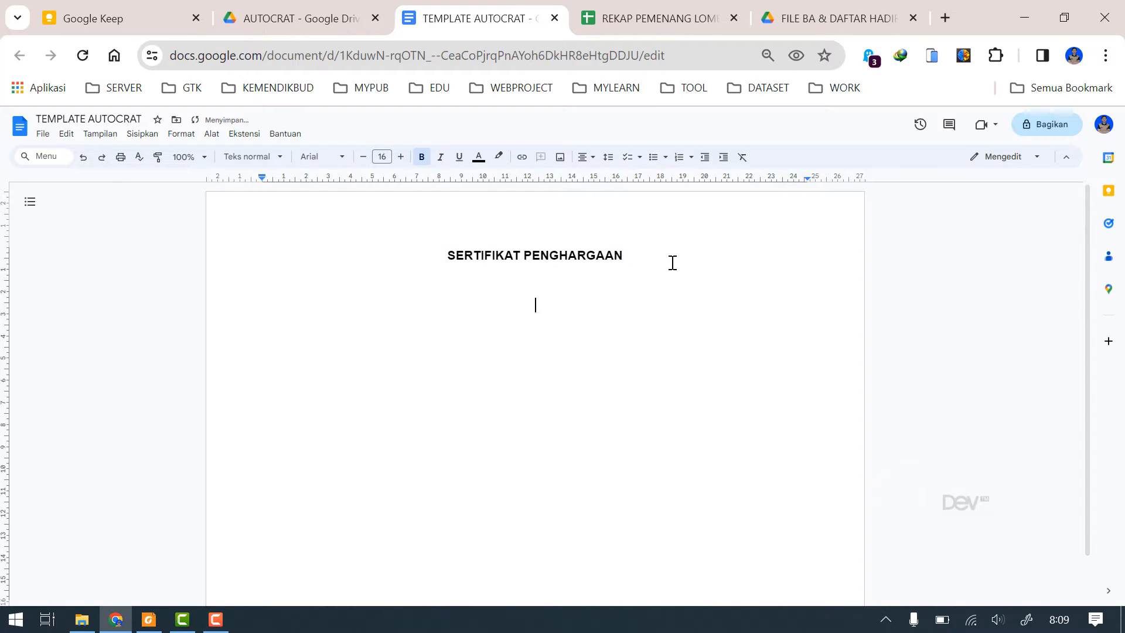
{"action": "type", "text": "<<"}
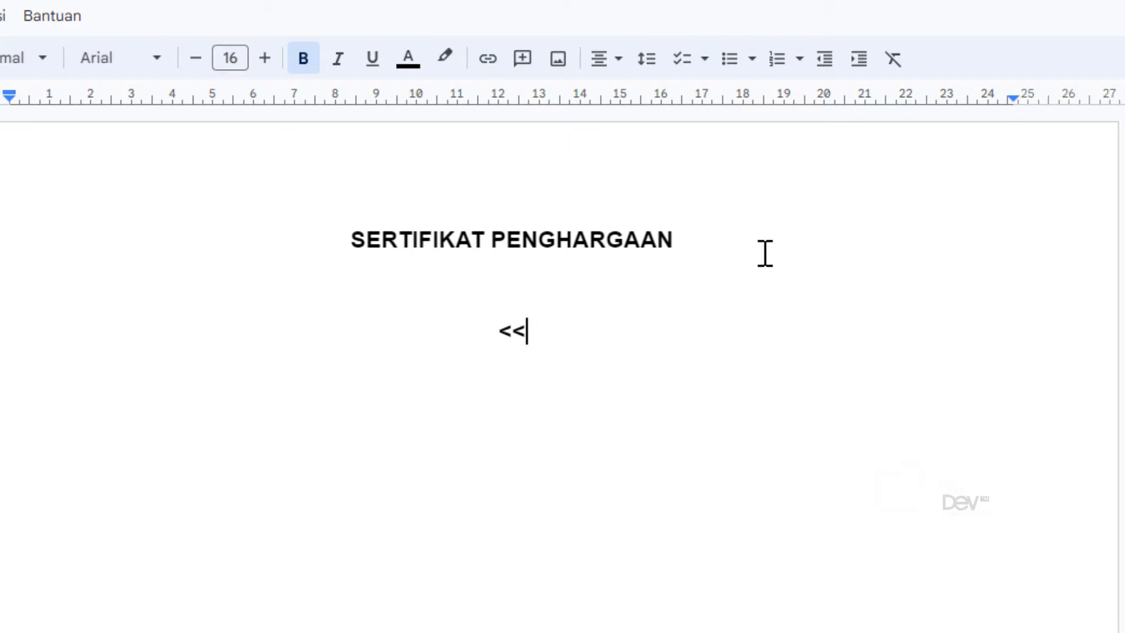
{"action": "type", "text": "Nama"}
{"action": "key", "text": "BackSpace"}
{"action": "key", "text": "BackSpace"}
{"action": "key", "text": "BackSpace"}
{"action": "type", "text": "AMA"}
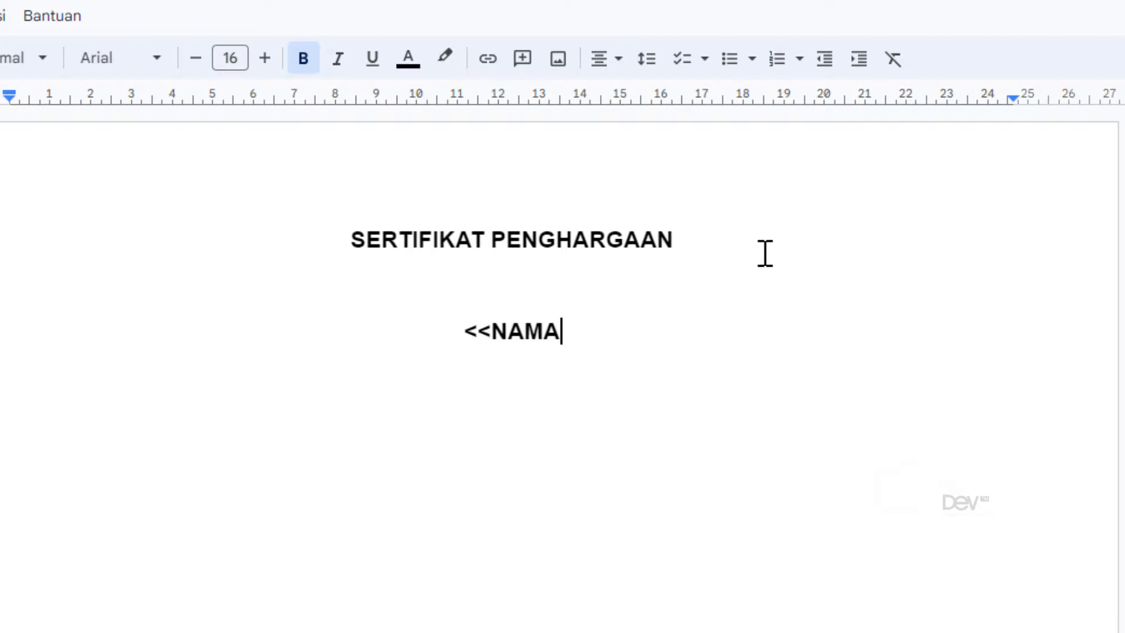
{"action": "type", "text": ">>"}
{"action": "key", "text": "Return"}
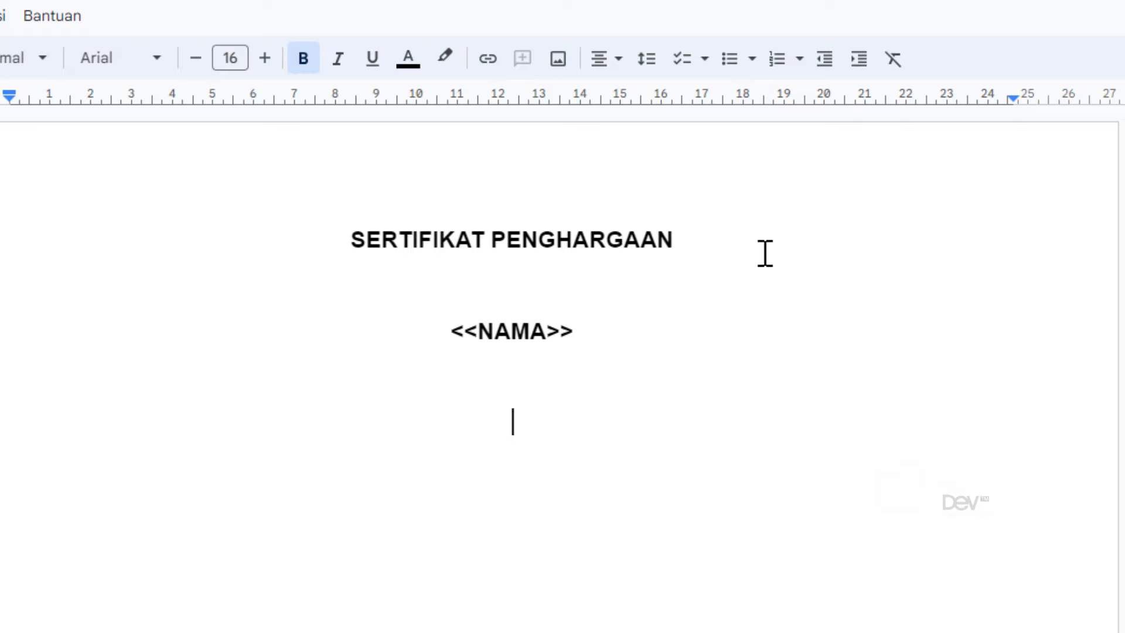
Add the merge tags <<JUARA>> and <<LOMBA>> on separate lines below the <<NAMA>> tag.
{"action": "type", "text": "JUARA"}
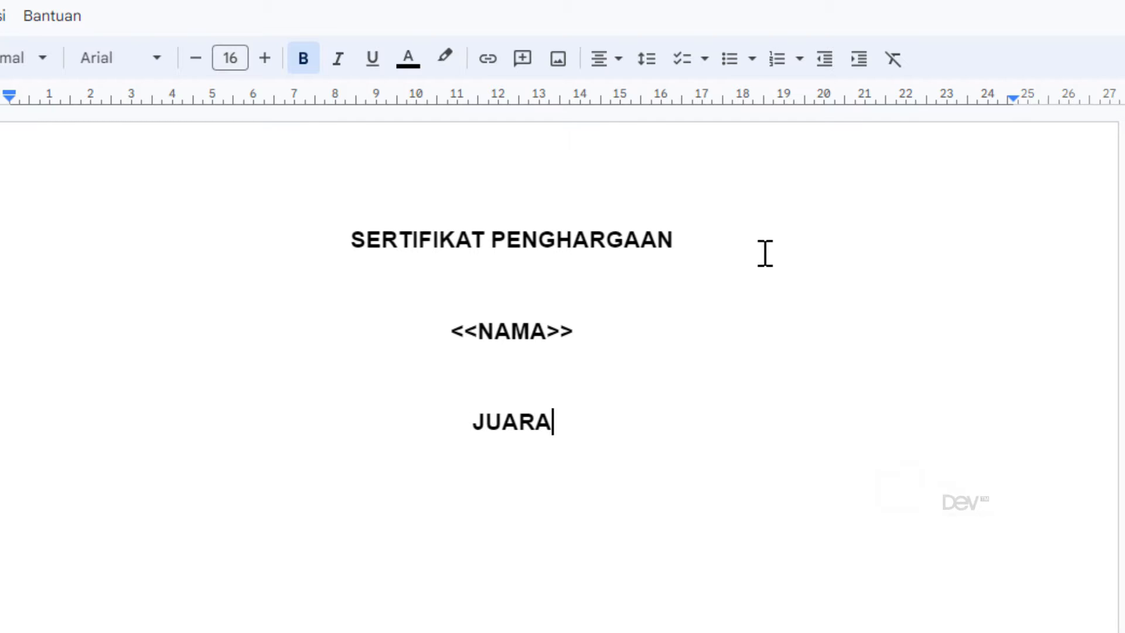
{"action": "type", "text": ">>"}
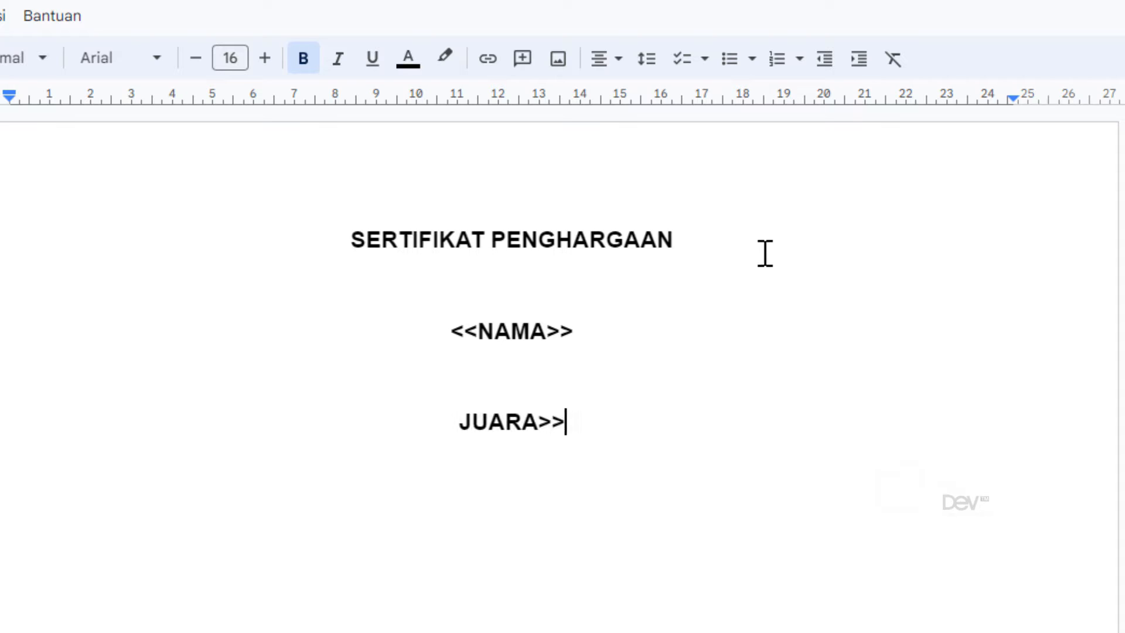
{"action": "left_click", "coordinate": [436, 422]}
{"action": "type", "text": "<<"}
{"action": "key", "text": "Return"}
{"action": "type", "text": "<<LOMBA"}
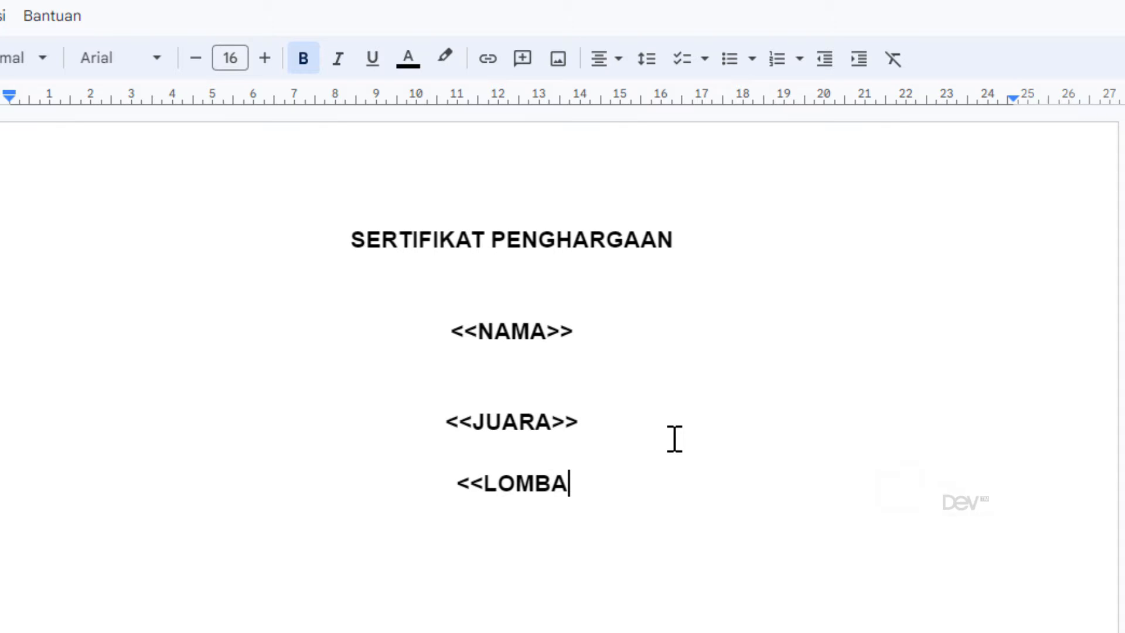
{"action": "type", "text": ">>"}
{"action": "left_click", "coordinate": [520, 373]}
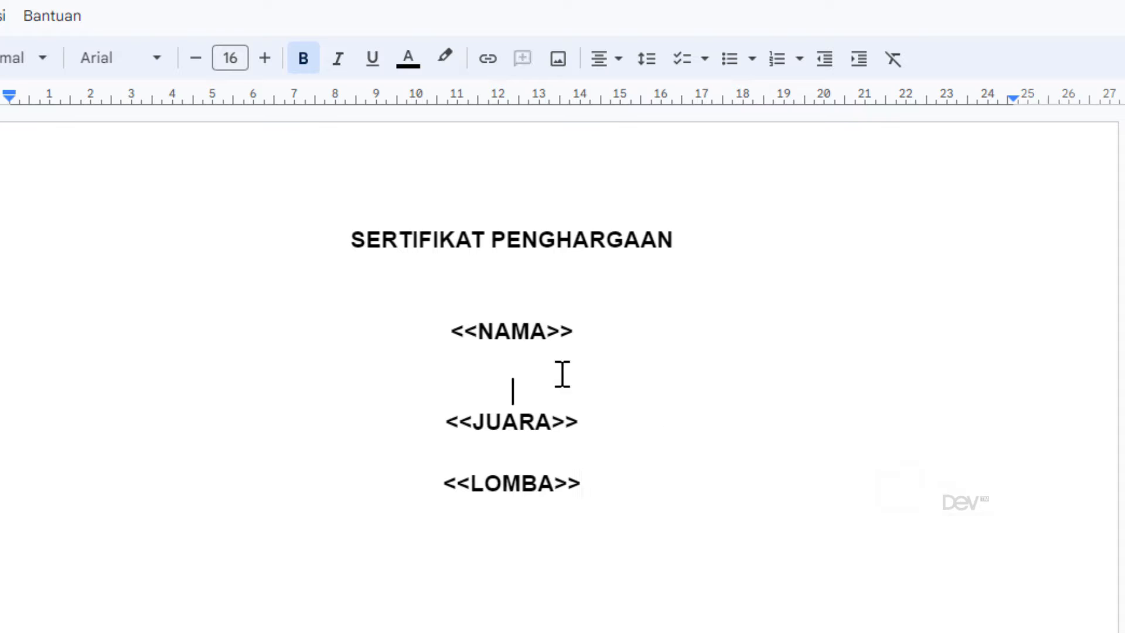
{"action": "left_click_drag", "start_coordinate": [421, 332], "coordinate": [622, 501]}
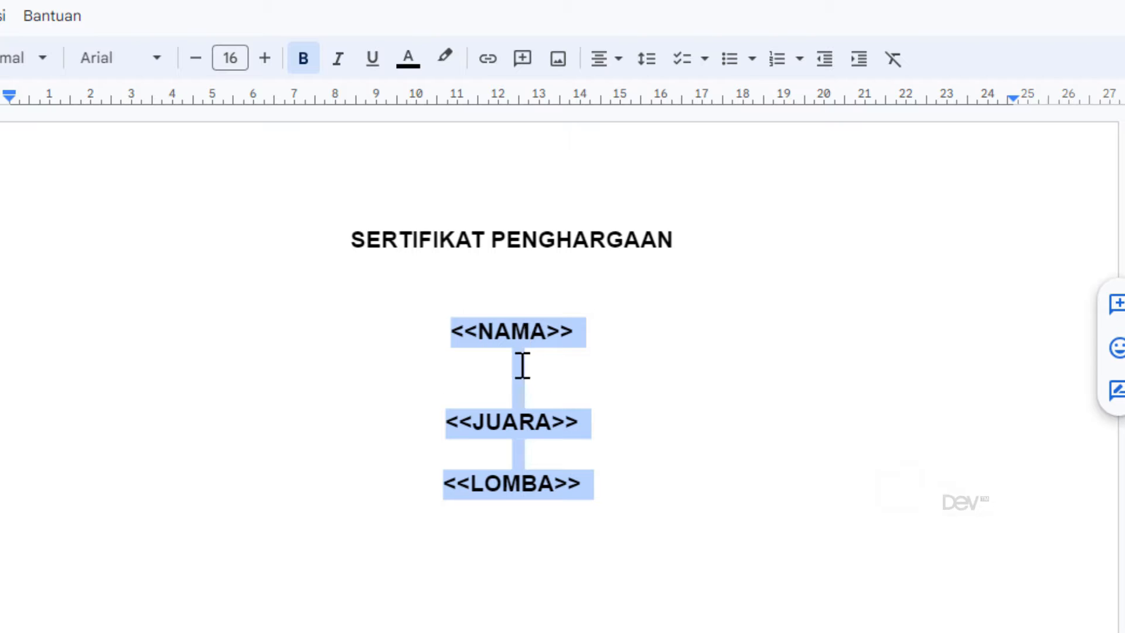
{"action": "left_click", "coordinate": [672, 574]}
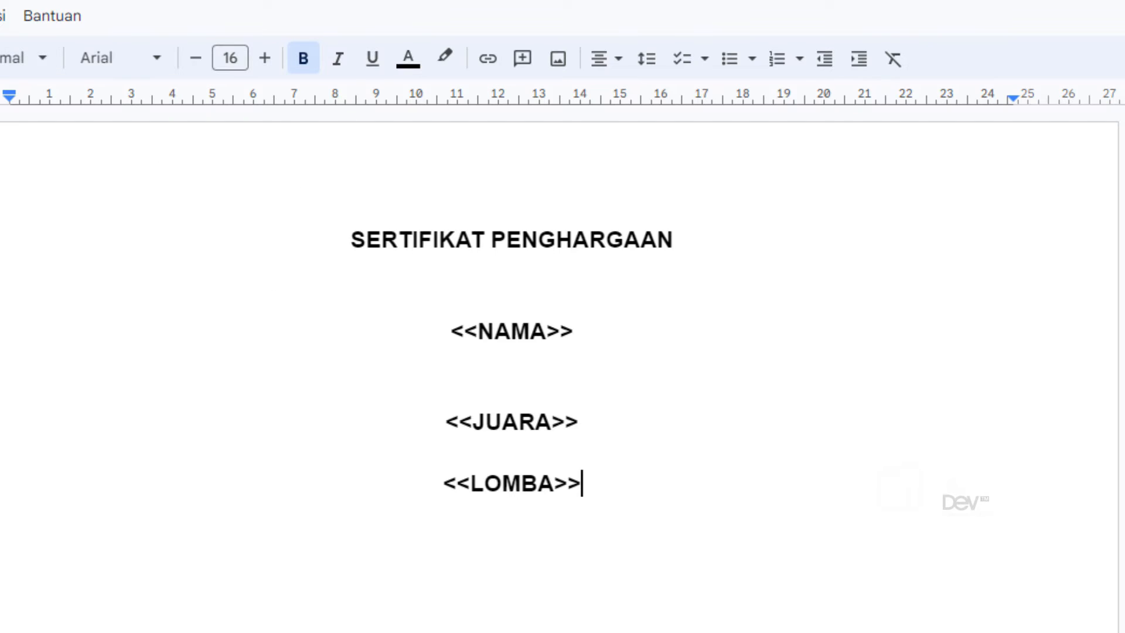
Create a new Google Form in the AUTOCRAT Drive folder and title it FORM INPUT JUARA.
{"action": "left_click", "coordinate": [324, 20]}
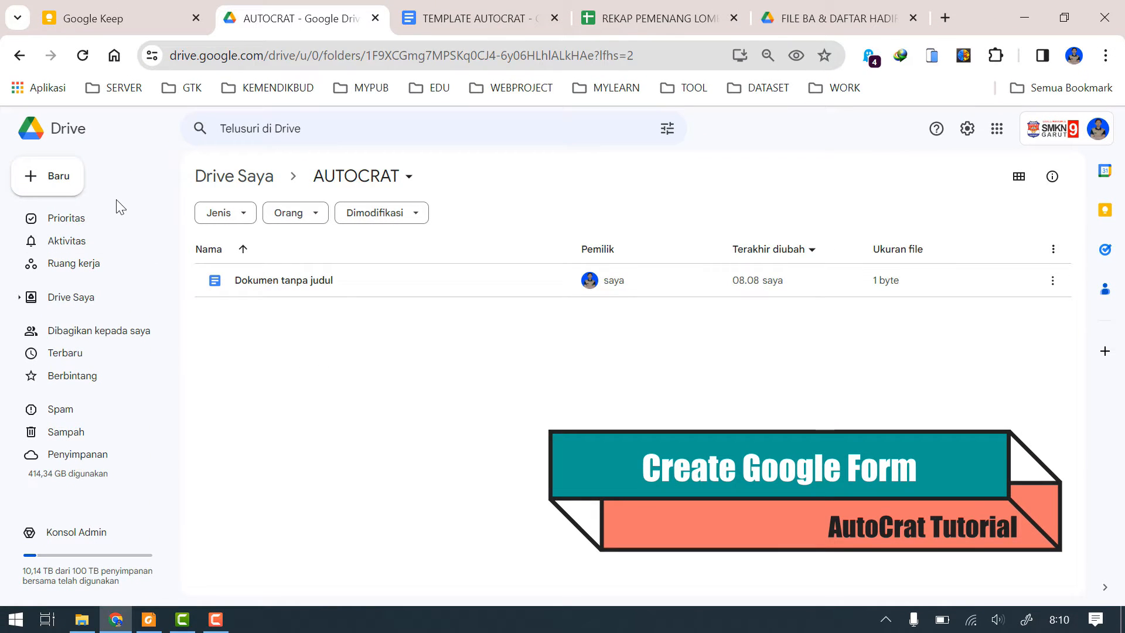
{"action": "left_click", "coordinate": [32, 180]}
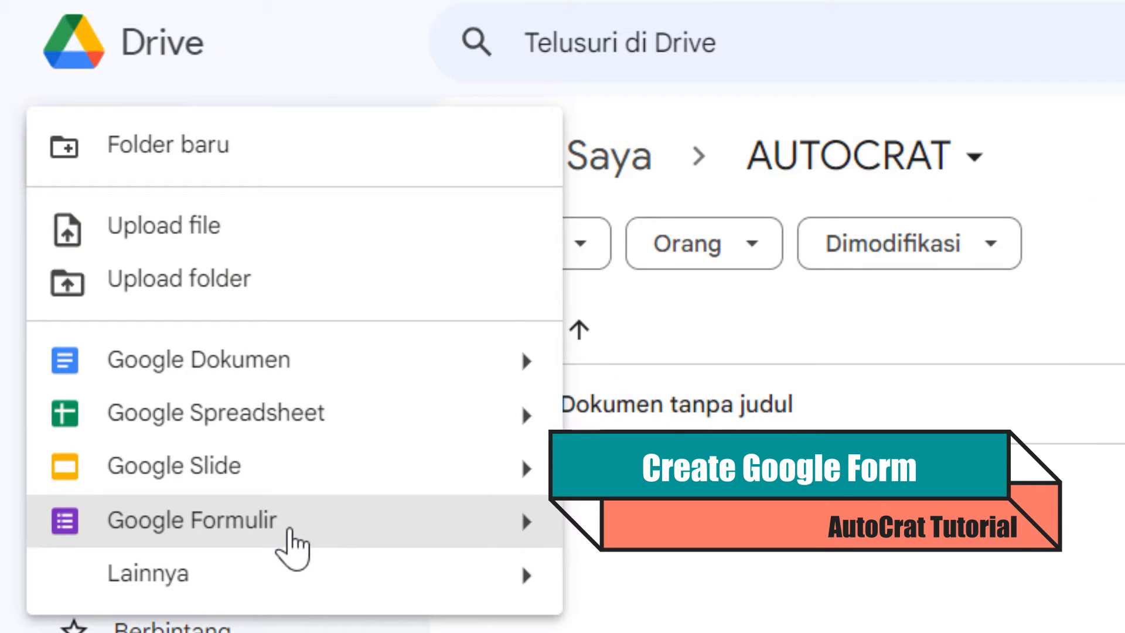
{"action": "left_click", "coordinate": [292, 529]}
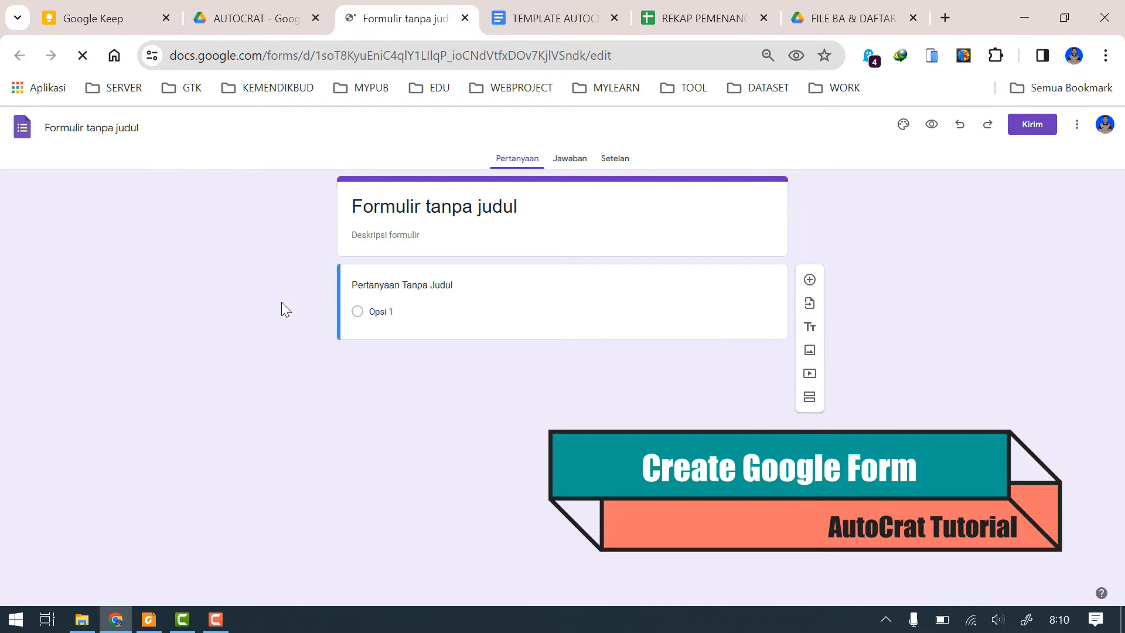
{"action": "left_click", "coordinate": [399, 204]}
{"action": "key", "text": "ctrl+a"}
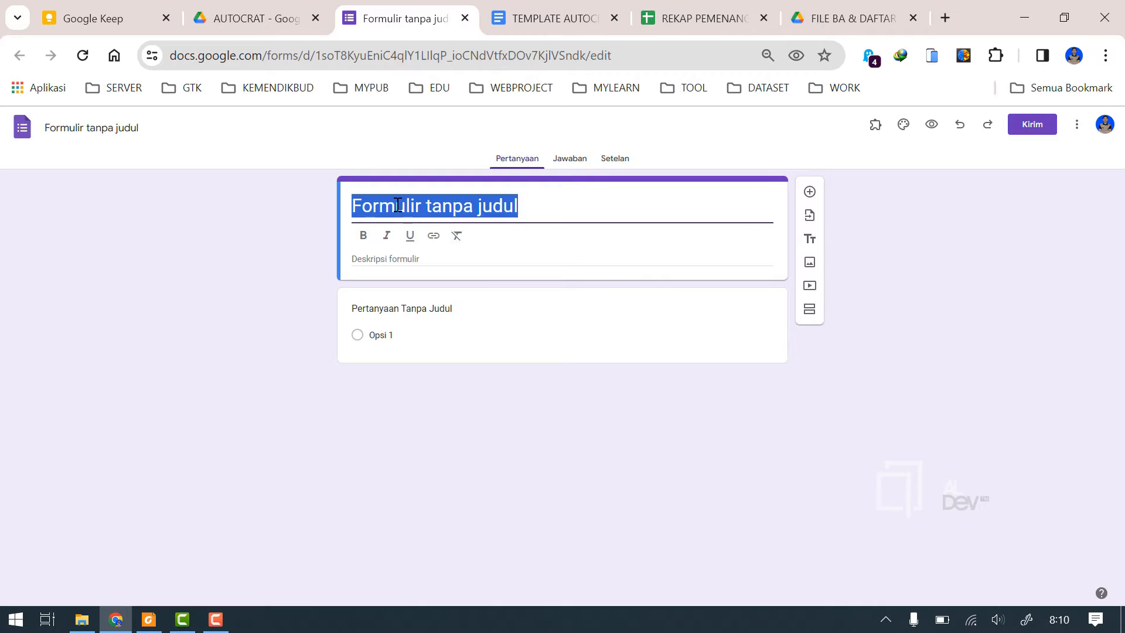
{"action": "type", "text": "FORM INPUT JUARA"}
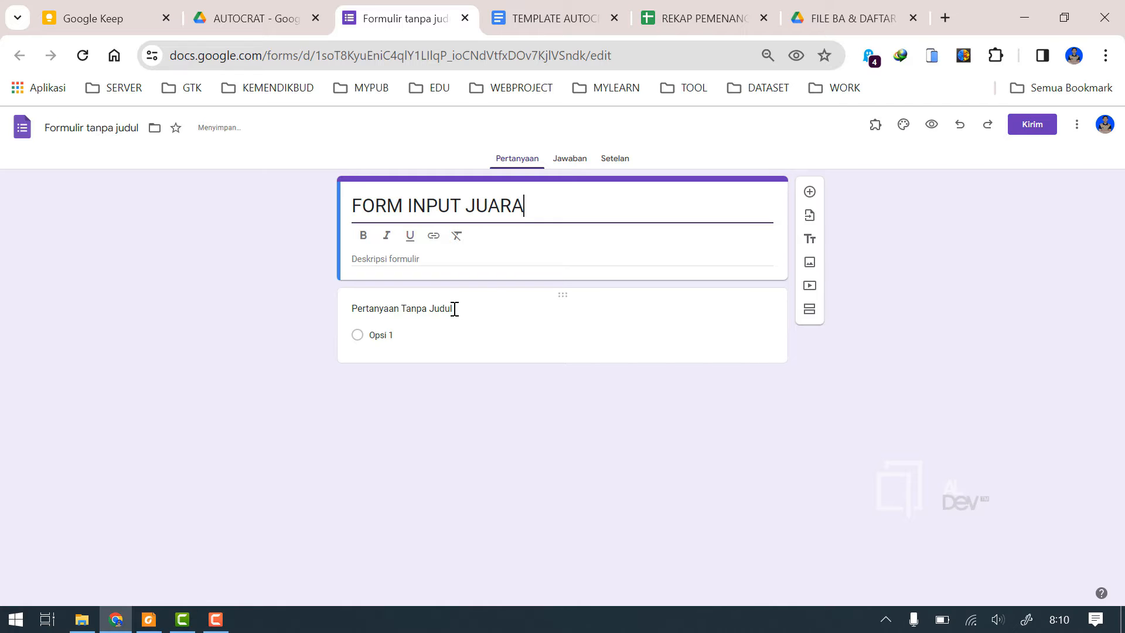
Give the form file the name FORM INPUT JUARA and turn the untitled question into NAMA PESERTA with a short answer (Jawaban singkat).
{"action": "left_click", "coordinate": [455, 309]}
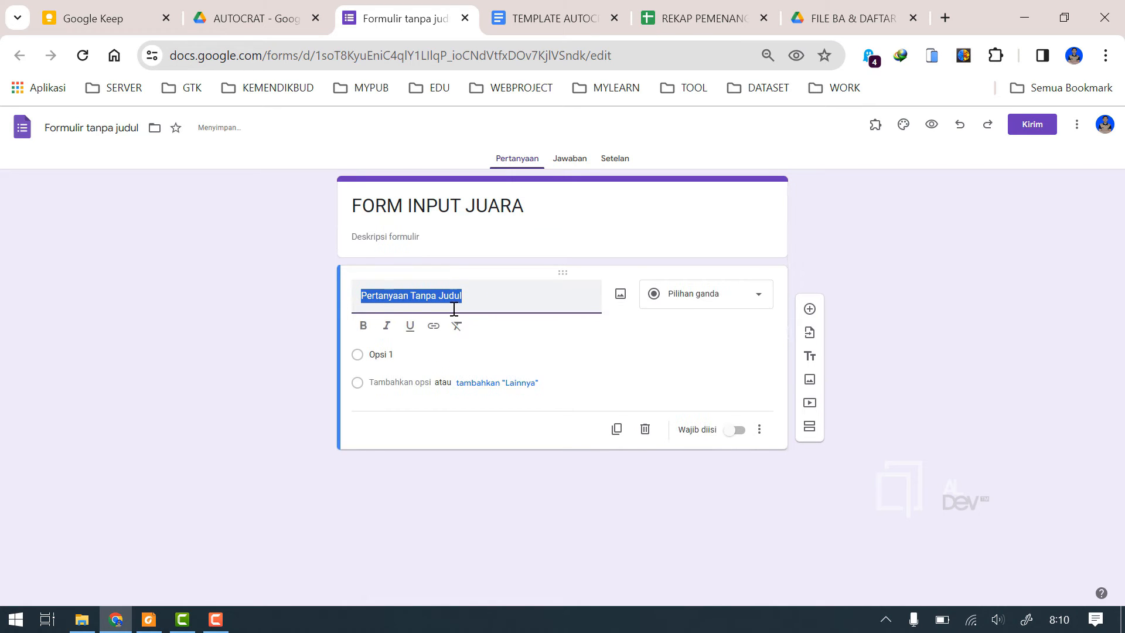
{"action": "left_click", "coordinate": [121, 130]}
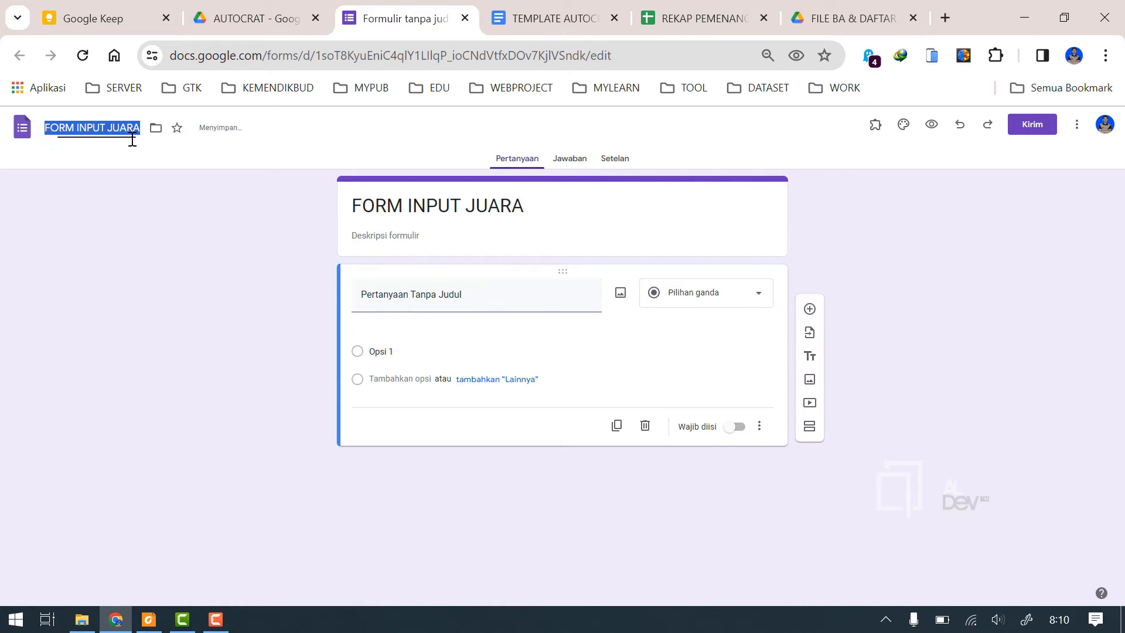
{"action": "left_click", "coordinate": [387, 294]}
{"action": "type", "text": "NAMA PESERTA"}
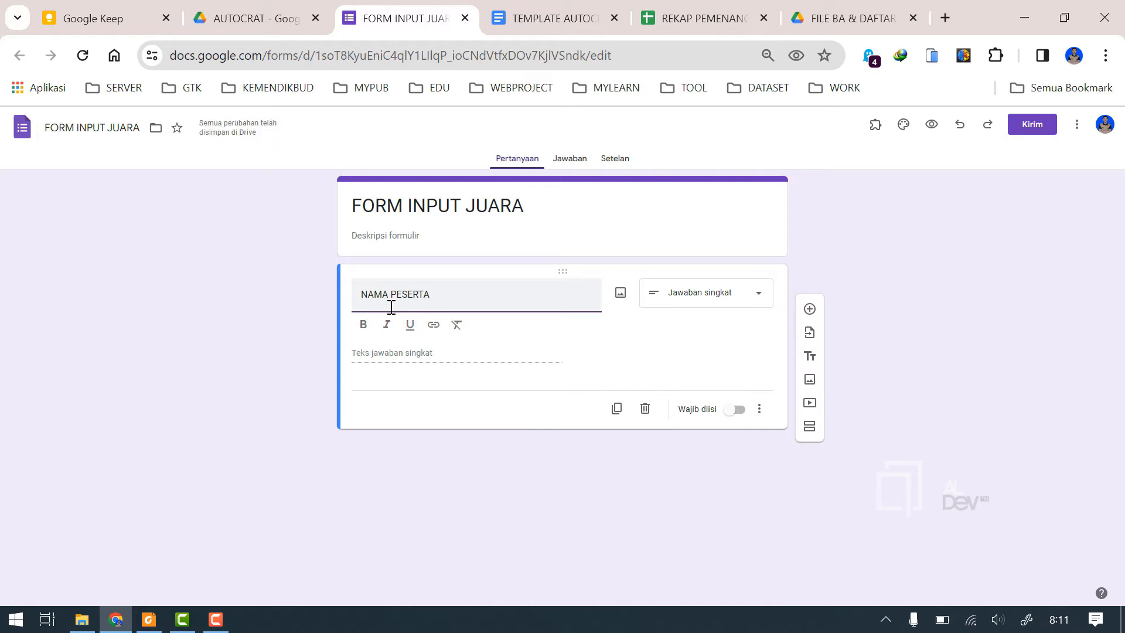
Add a multiple-choice (Pilihan ganda) question JUARA with the options JUARA-1, JUARA-2 and JUARA-3.
{"action": "left_click", "coordinate": [810, 309]}
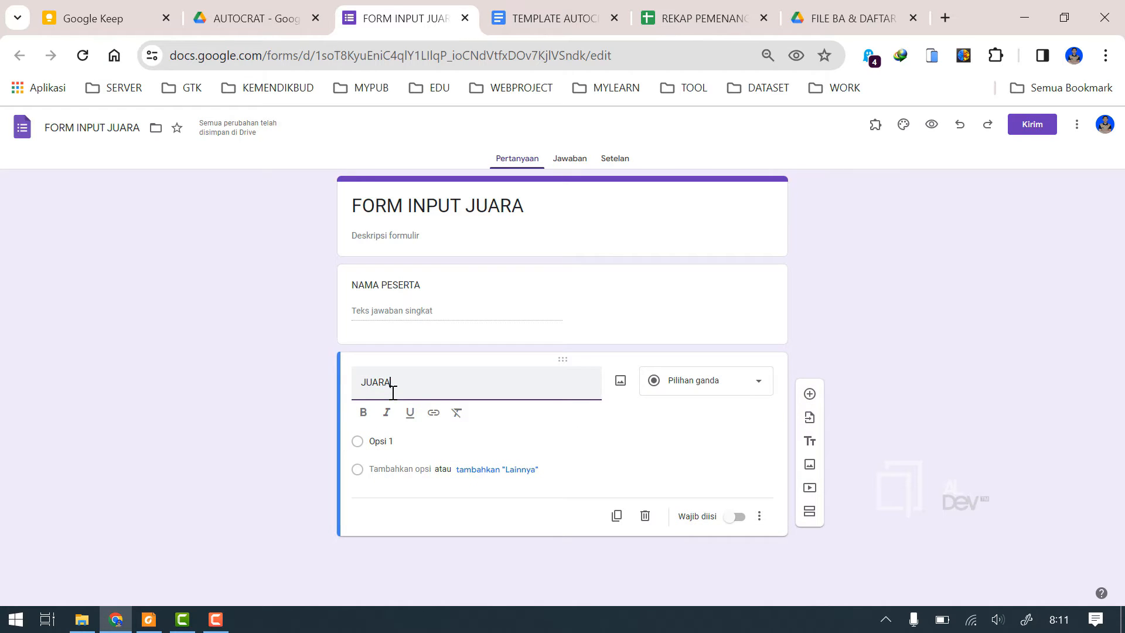
{"action": "left_click", "coordinate": [697, 382]}
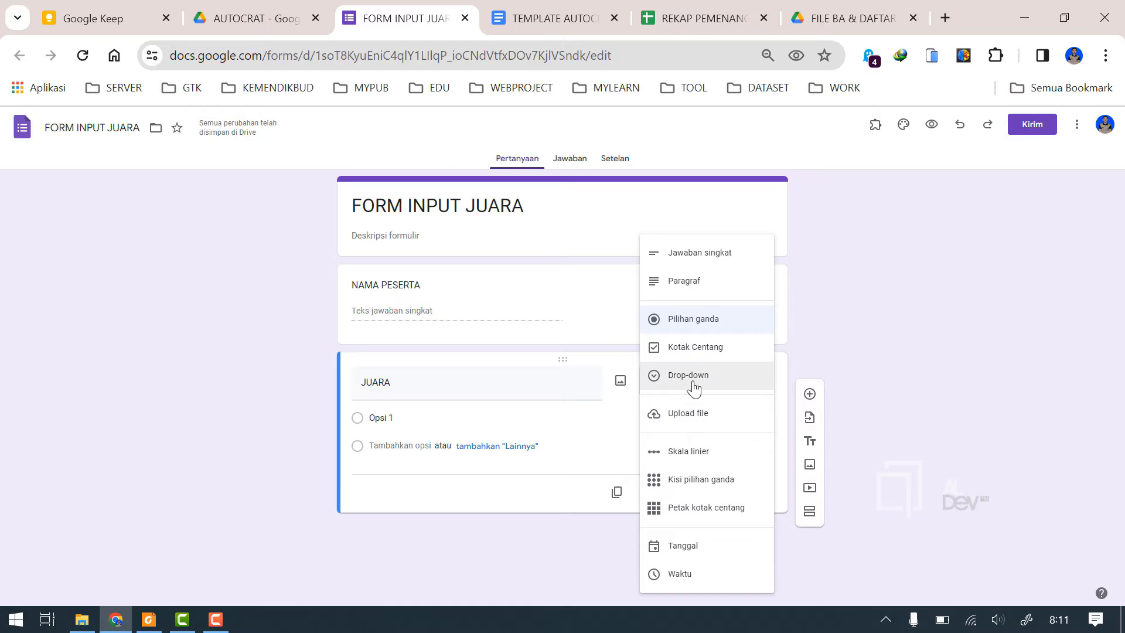
{"action": "left_click", "coordinate": [693, 322]}
{"action": "left_click", "coordinate": [401, 415]}
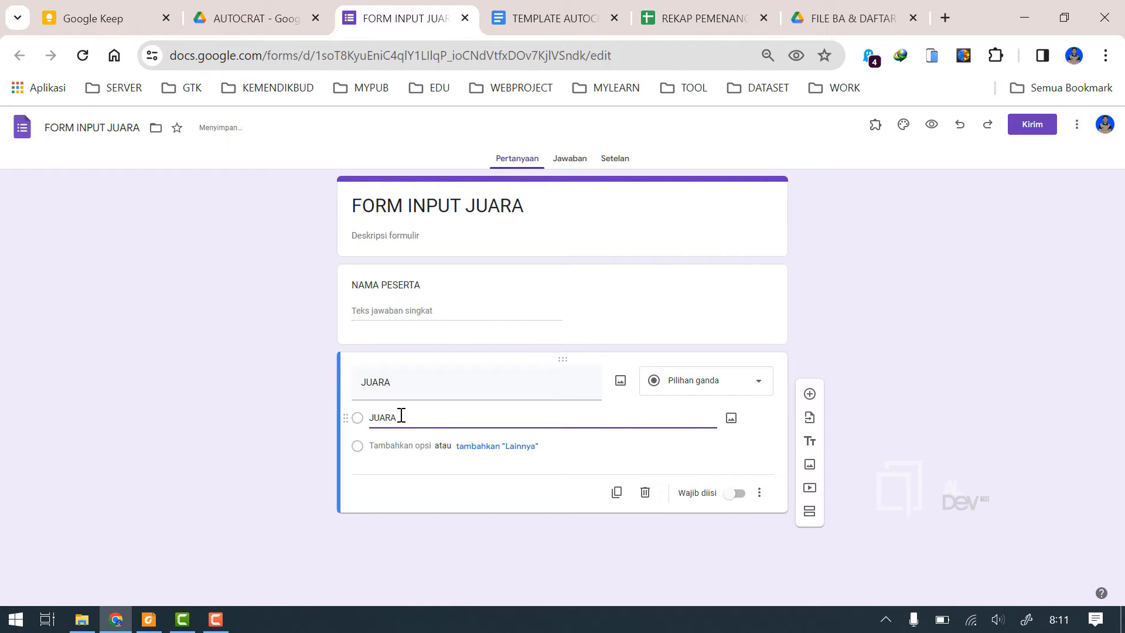
{"action": "key", "text": "Return"}
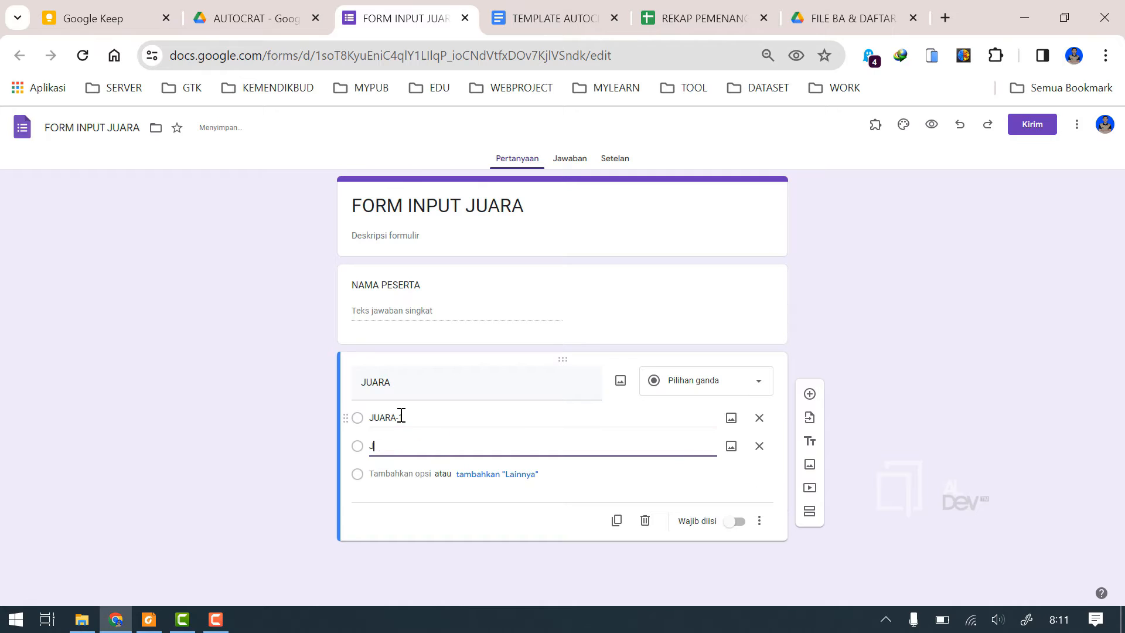
{"action": "type", "text": "JUARA-2"}
{"action": "key", "text": "Return"}
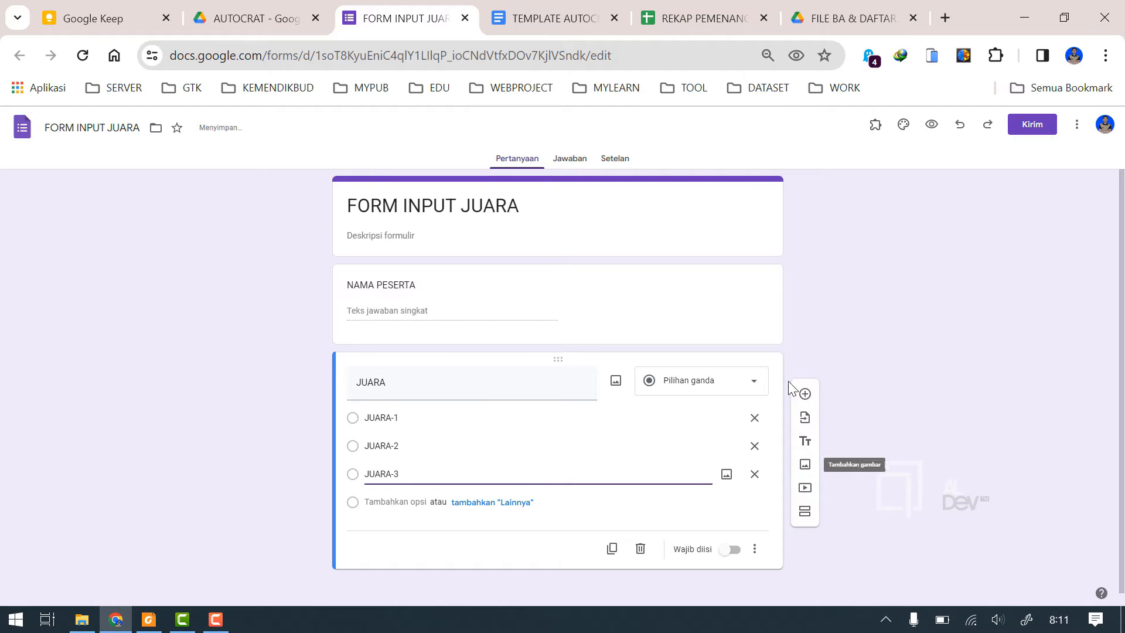
Add a multiple-choice question BIDANG LOMBA with the options ADZAN, PUISI and GAMBAR.
{"action": "left_click", "coordinate": [805, 393]}
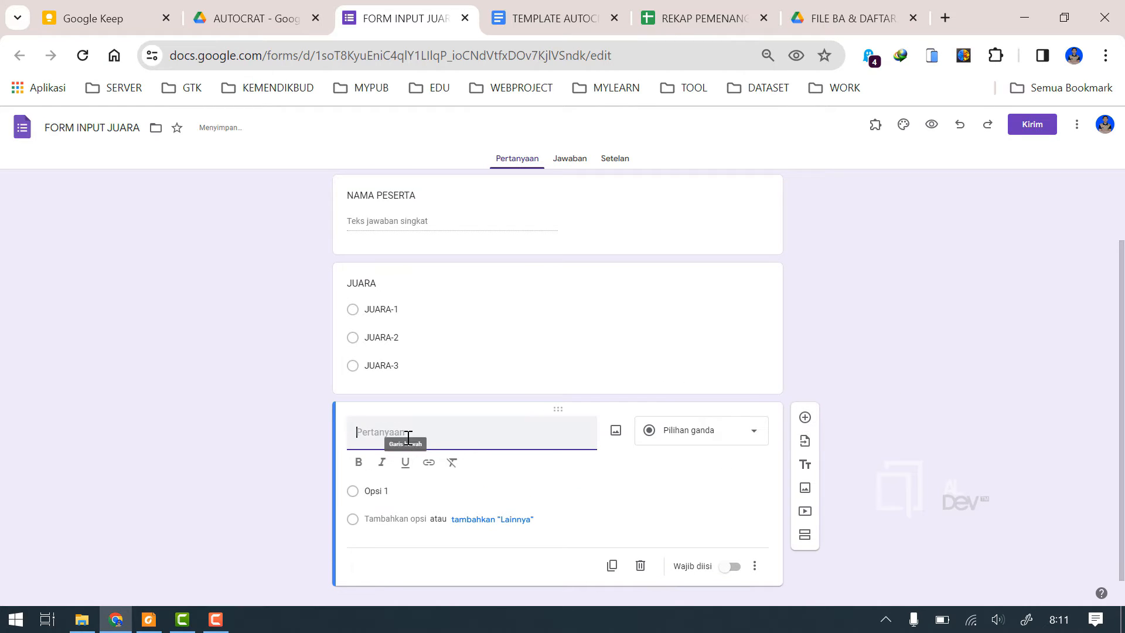
{"action": "type", "text": "BIDANG LOMBA"}
{"action": "left_click", "coordinate": [387, 491]}
{"action": "type", "text": "ADZAN"}
{"action": "key", "text": "Return"}
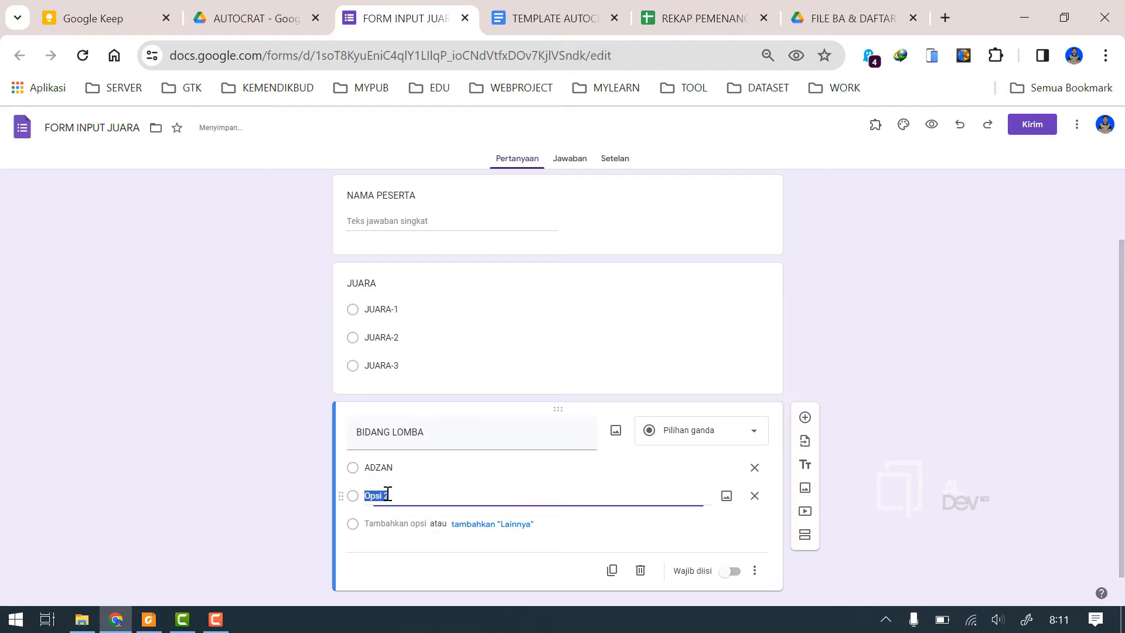
{"action": "type", "text": "PUISI"}
{"action": "key", "text": "Return"}
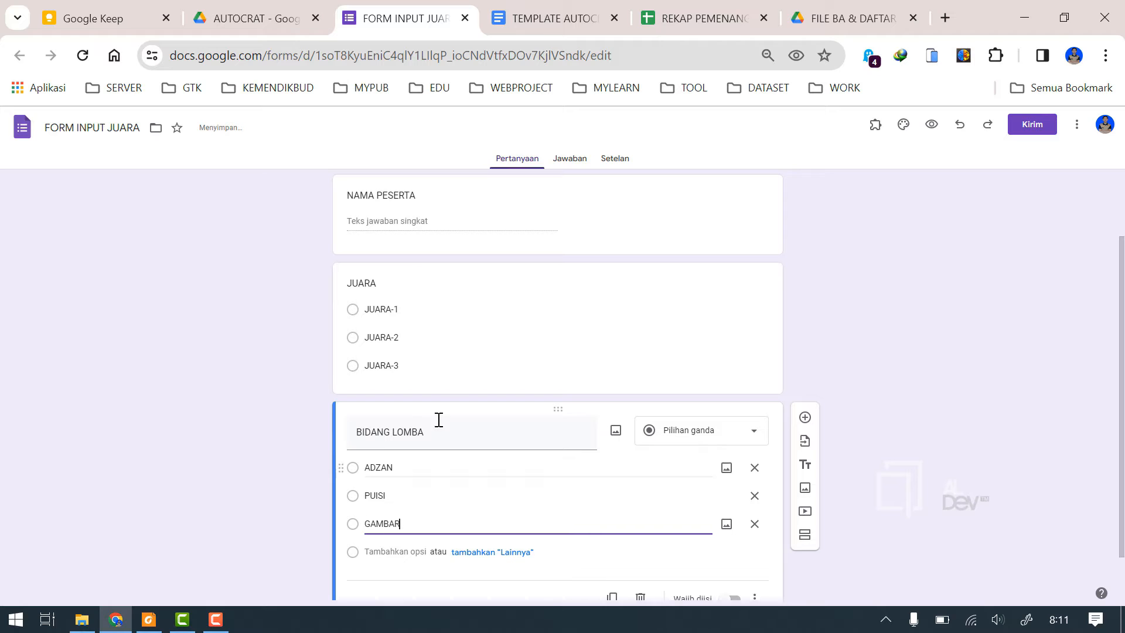
{"action": "scroll", "coordinate": [573, 304], "scroll_direction": "down", "scroll_amount": 1}
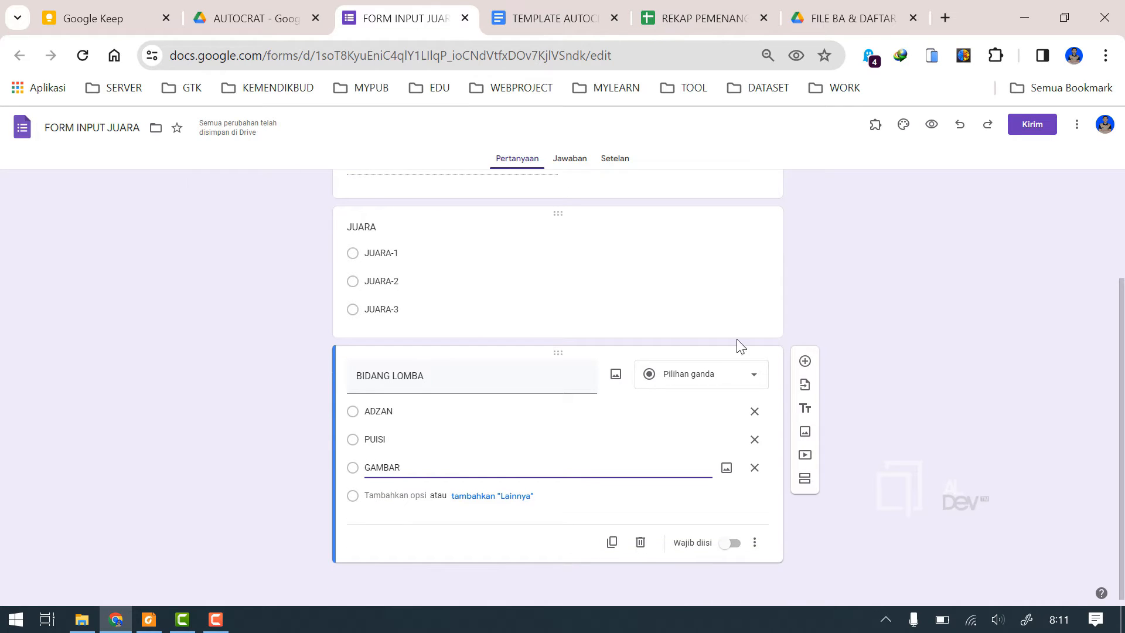
{"action": "scroll", "coordinate": [703, 311], "scroll_direction": "up", "scroll_amount": 3}
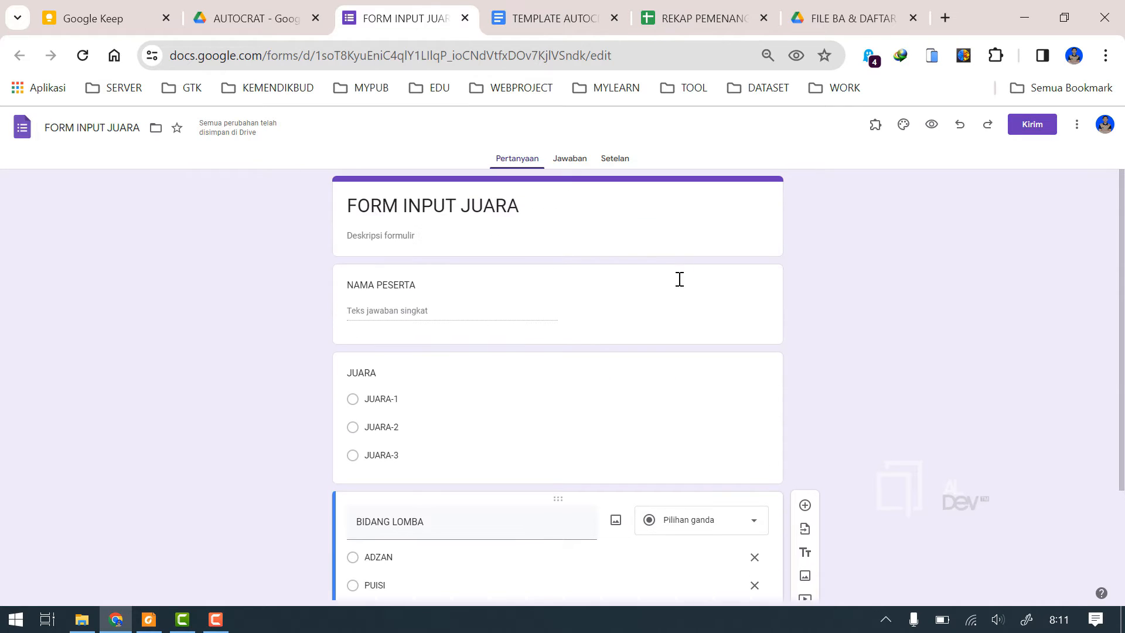
Link the form's responses to a new spreadsheet named FORM INPUT JUARA (Jawaban).
{"action": "left_click", "coordinate": [574, 166]}
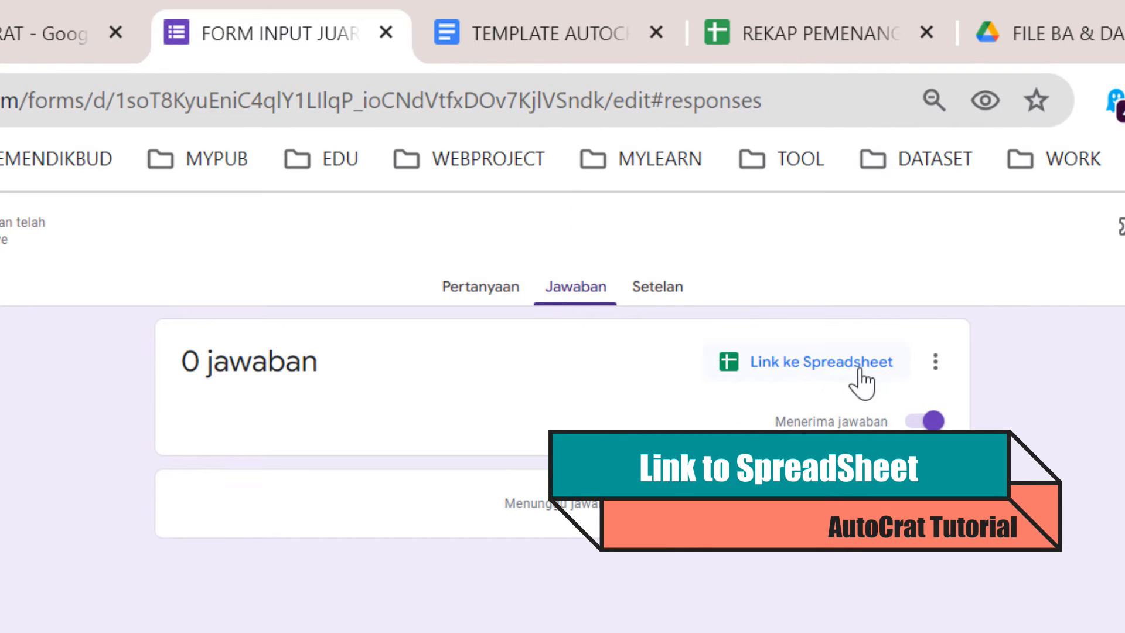
{"action": "left_click", "coordinate": [817, 369]}
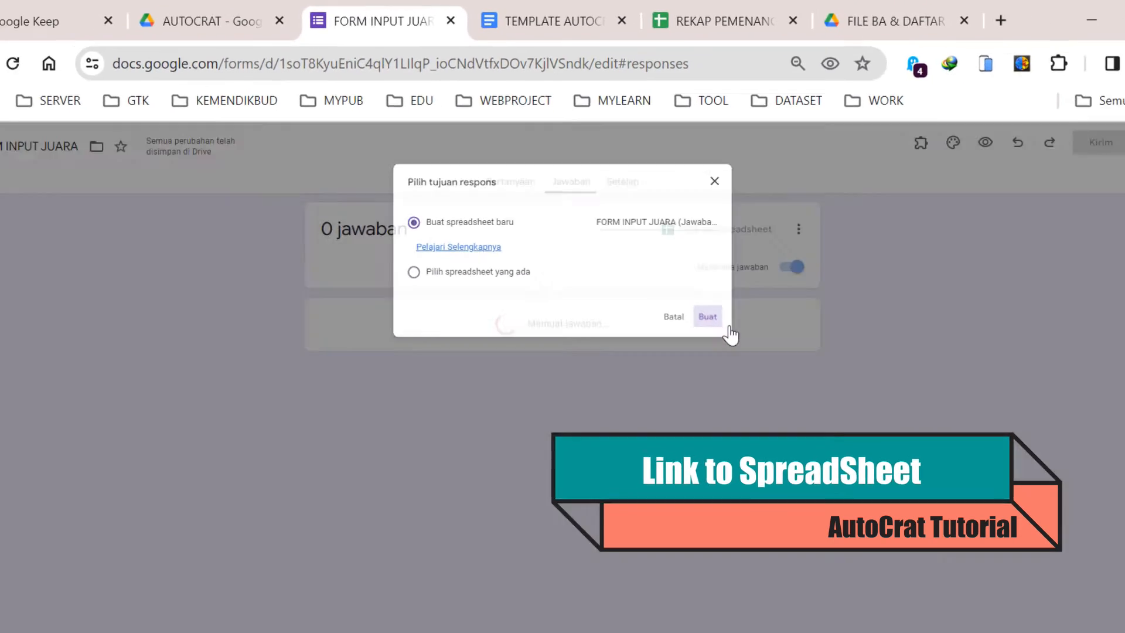
{"action": "left_click", "coordinate": [807, 488]}
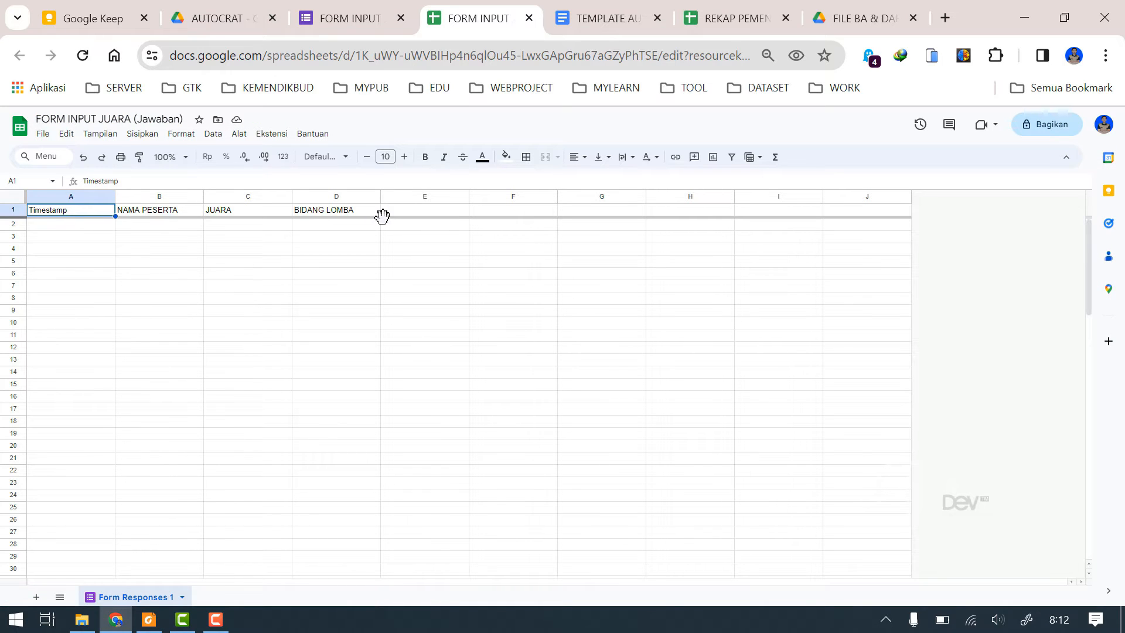
Open the add-on marketplace from the FORM INPUT JUARA (Jawaban) response spreadsheet.
{"action": "left_click", "coordinate": [601, 17]}
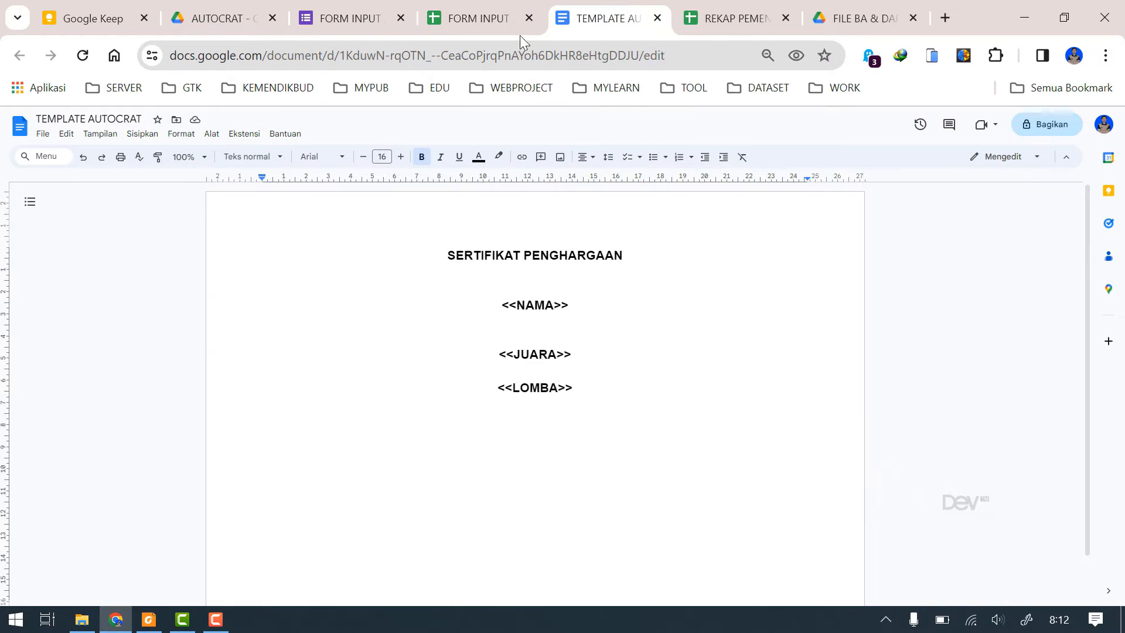
{"action": "left_click", "coordinate": [463, 20]}
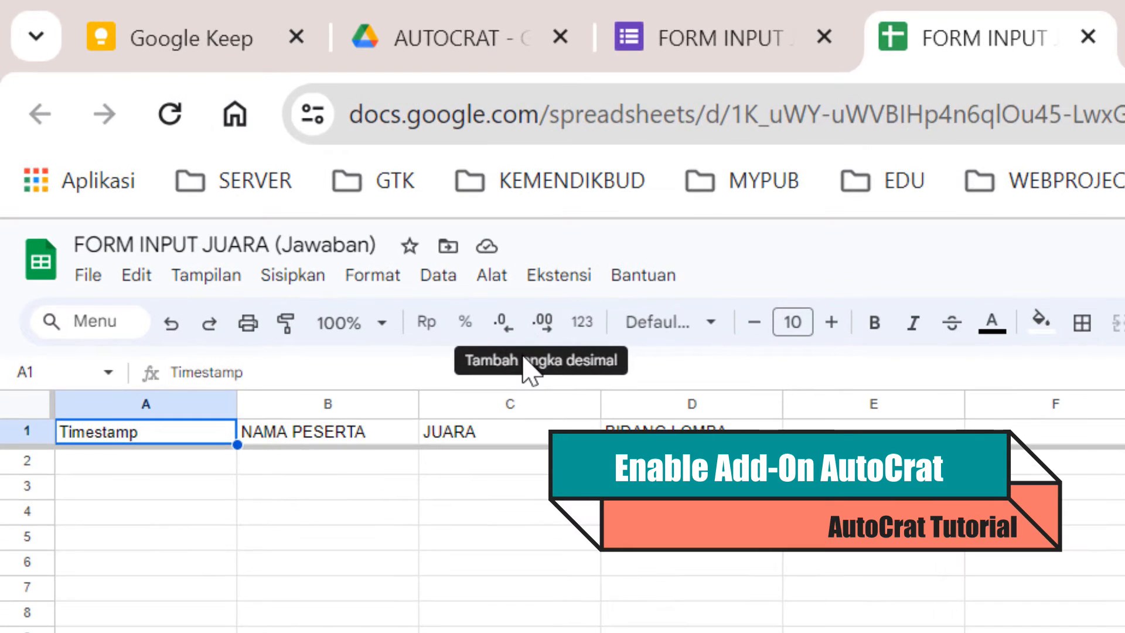
{"action": "key", "text": "ctrl+plus"}
{"action": "key", "text": "ctrl+plus"}
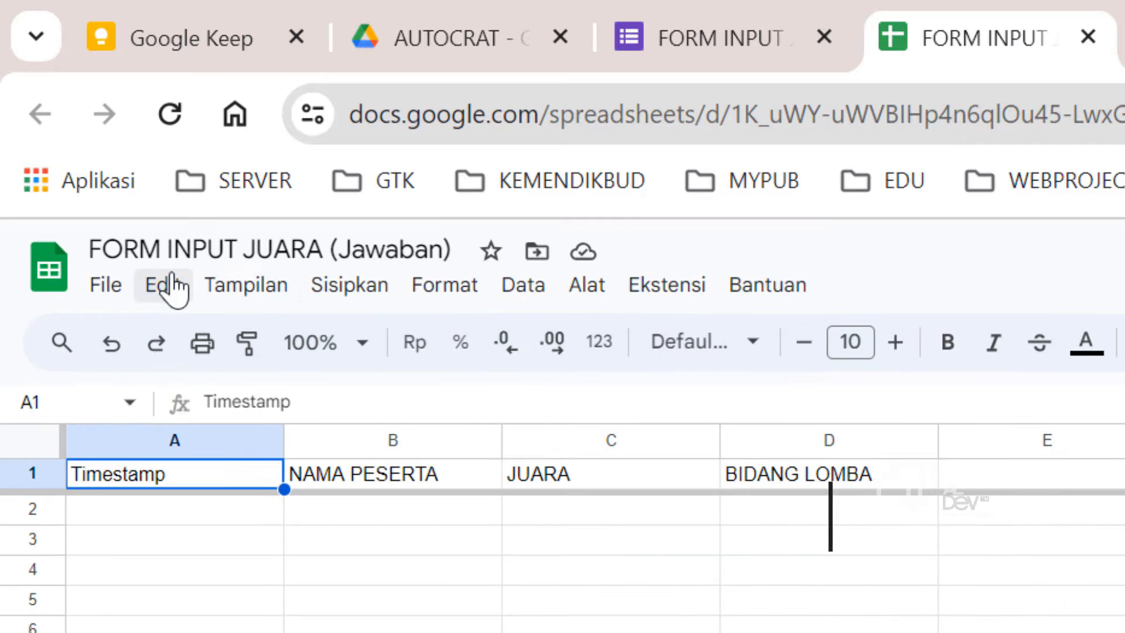
{"action": "left_click", "coordinate": [683, 290]}
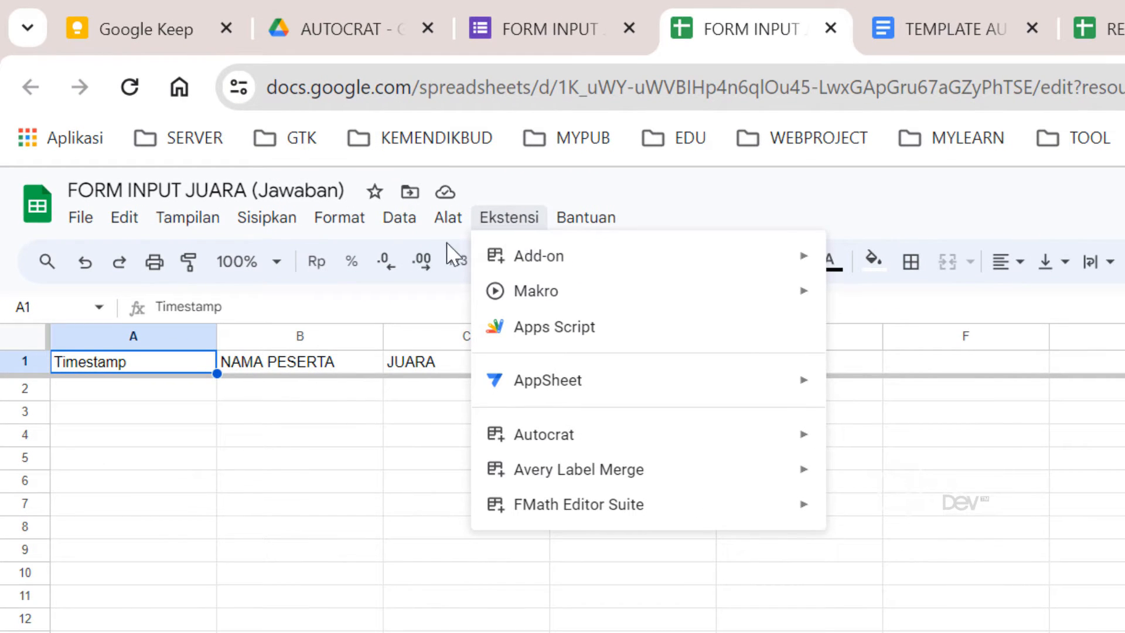
{"action": "mouse_move", "coordinate": [582, 261]}
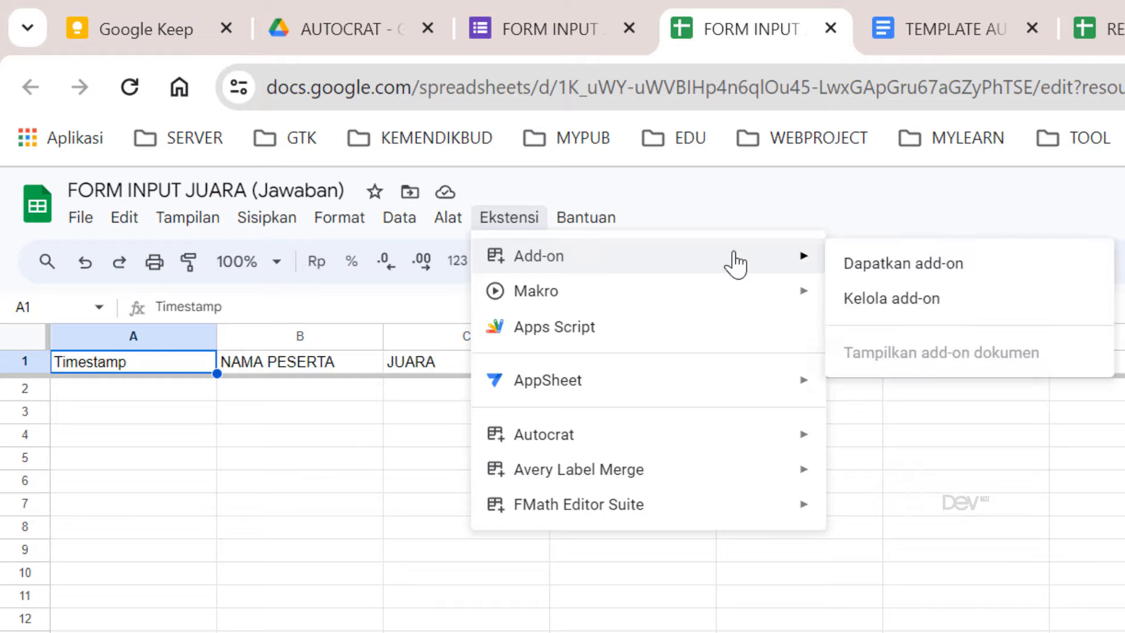
{"action": "left_click", "coordinate": [893, 264]}
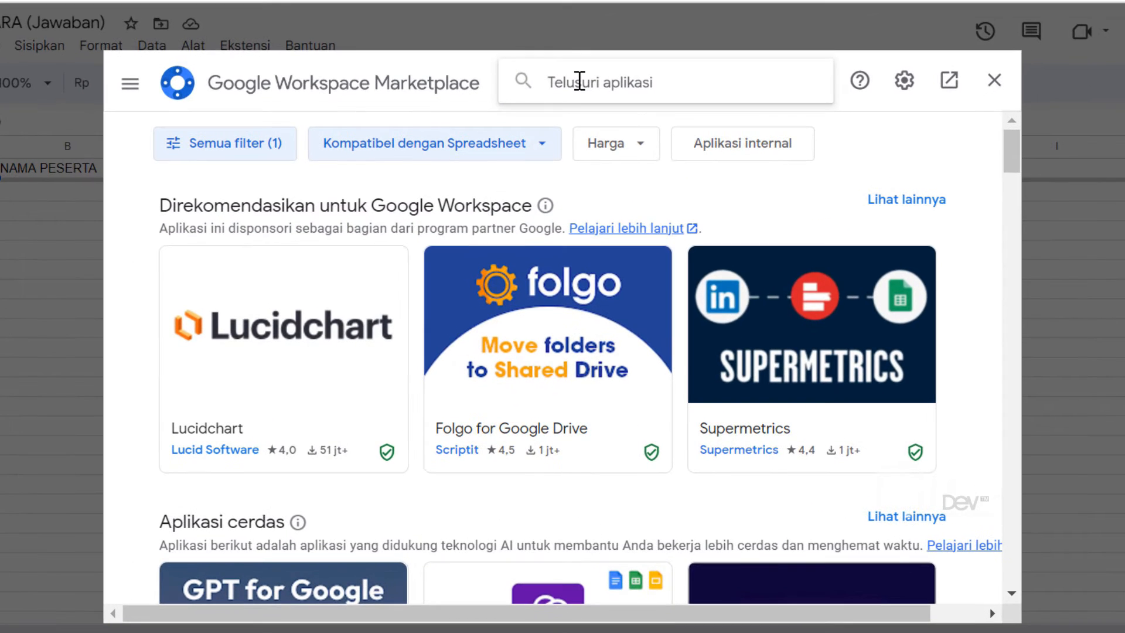
Search the marketplace for AUTOCRAT, view the Autocrat add-on's page and close the marketplace.
{"action": "left_click", "coordinate": [607, 170]}
{"action": "type", "text": "A"}
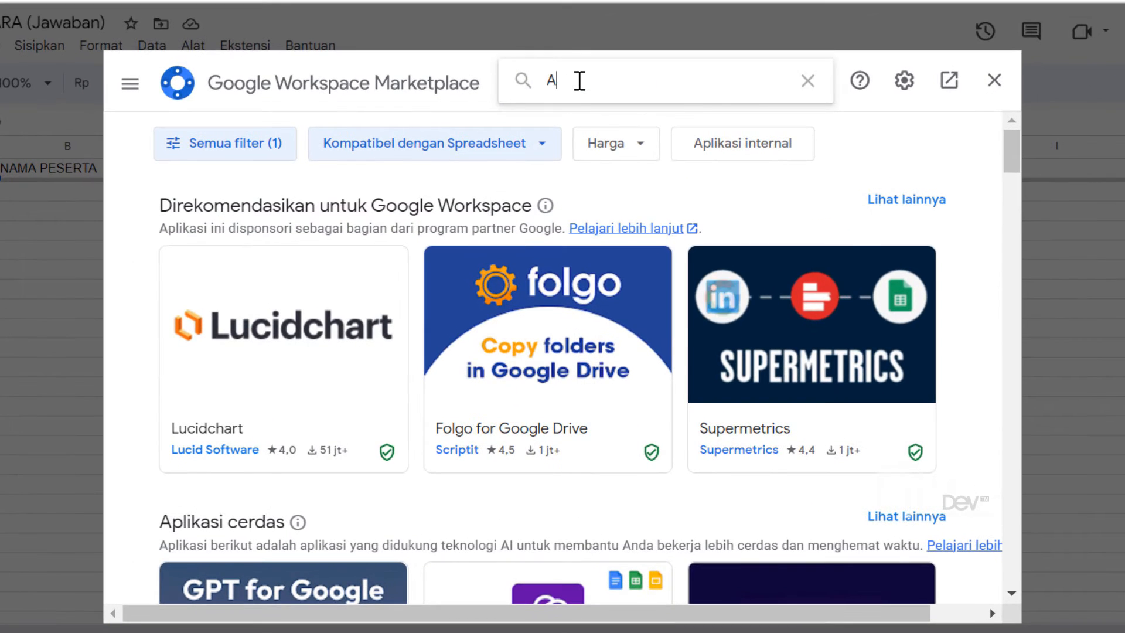
{"action": "type", "text": "UTOCRAT"}
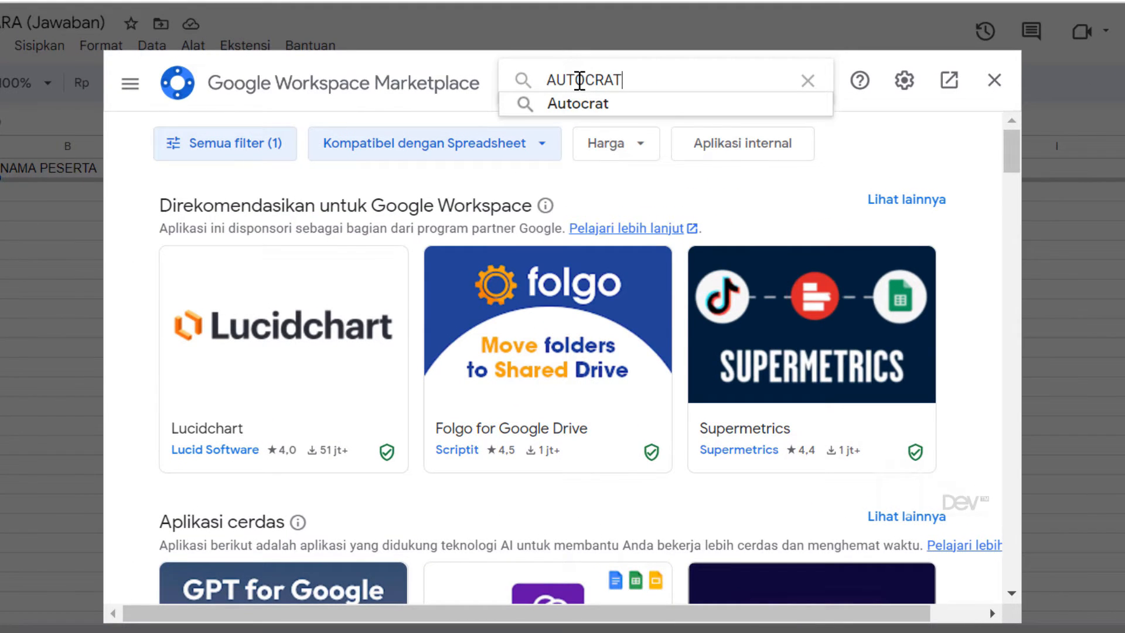
{"action": "left_click", "coordinate": [580, 103]}
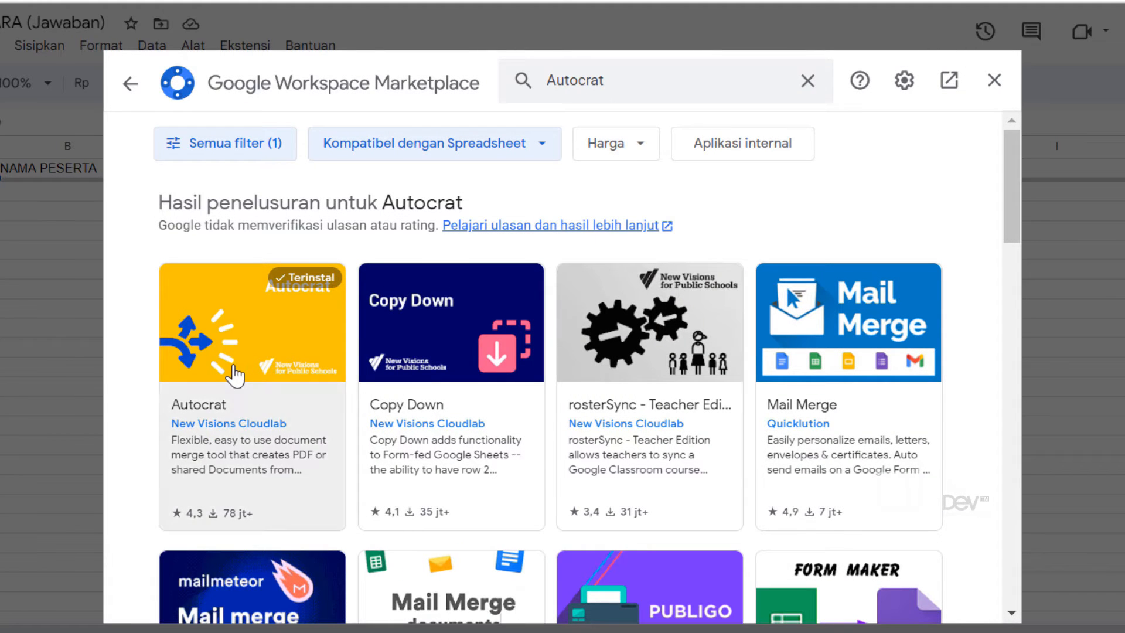
{"action": "left_click", "coordinate": [188, 375]}
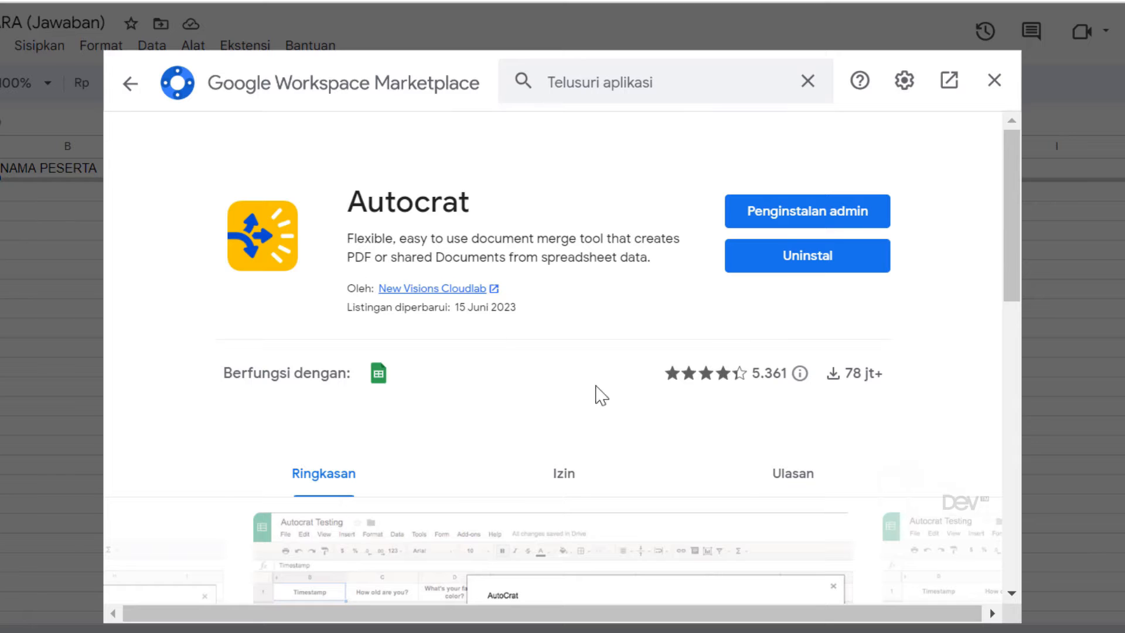
{"action": "left_click", "coordinate": [996, 82]}
Launch the Autocrat add-on in the response spreadsheet.
{"action": "left_click", "coordinate": [250, 50]}
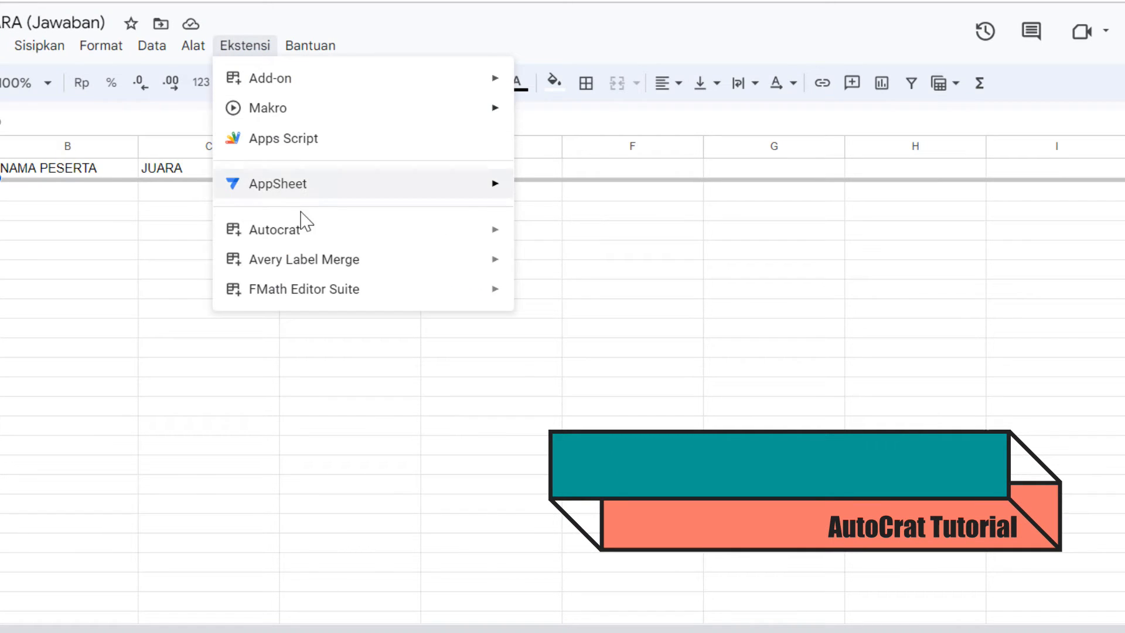
{"action": "mouse_move", "coordinate": [304, 224]}
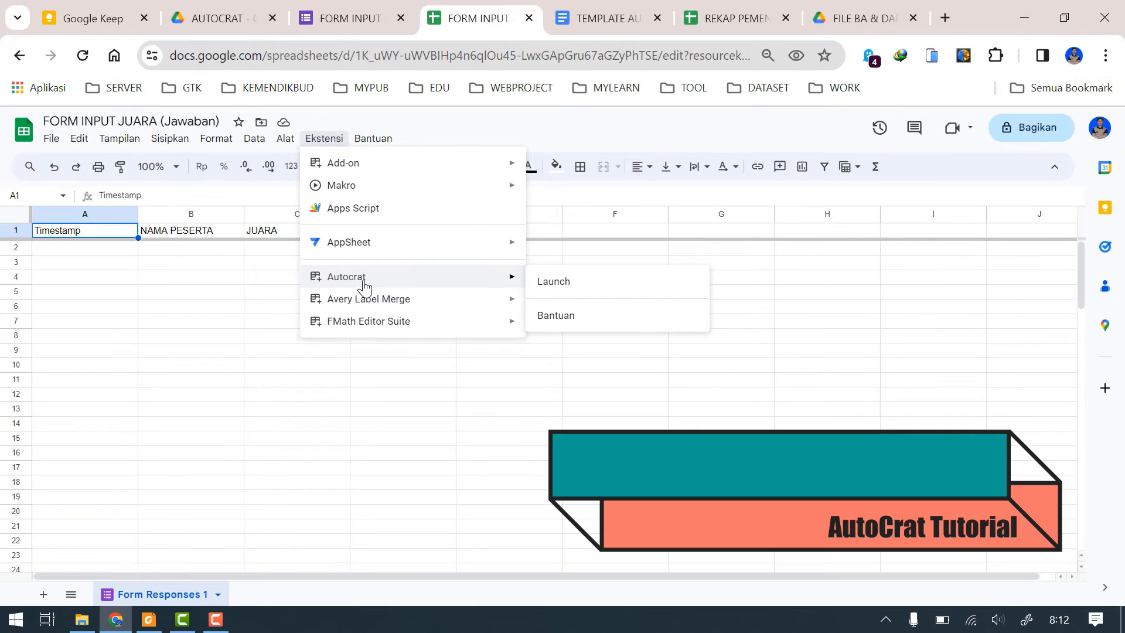
{"action": "left_click", "coordinate": [590, 295]}
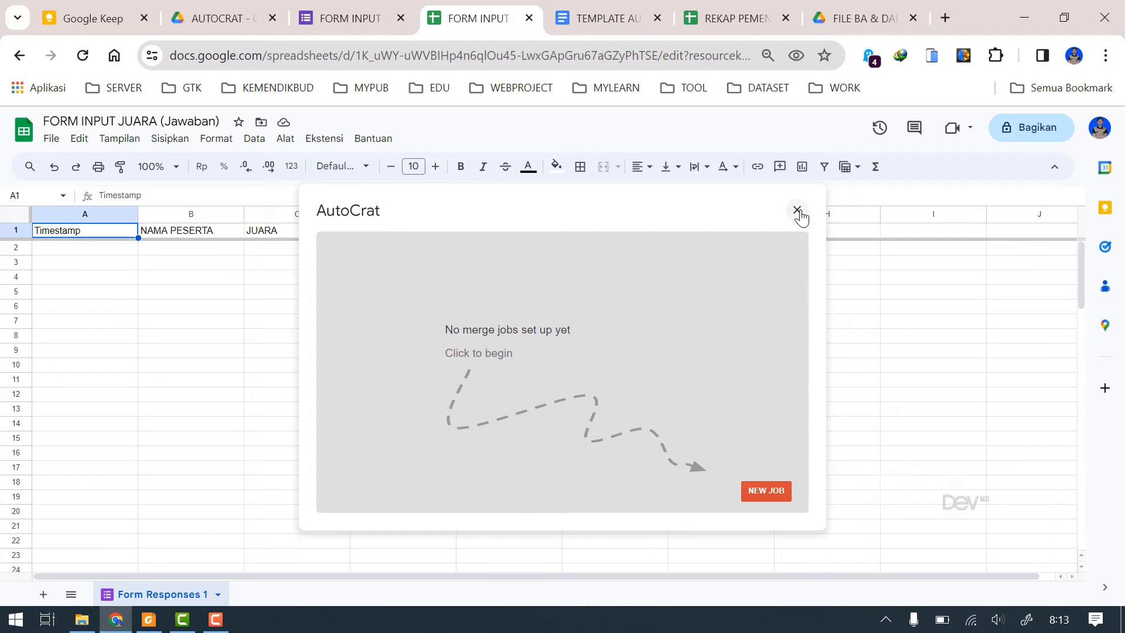
Switch to Google Drive and create a folder named FILE PIAGAM inside the AUTOCRAT folder.
{"action": "left_click", "coordinate": [216, 18]}
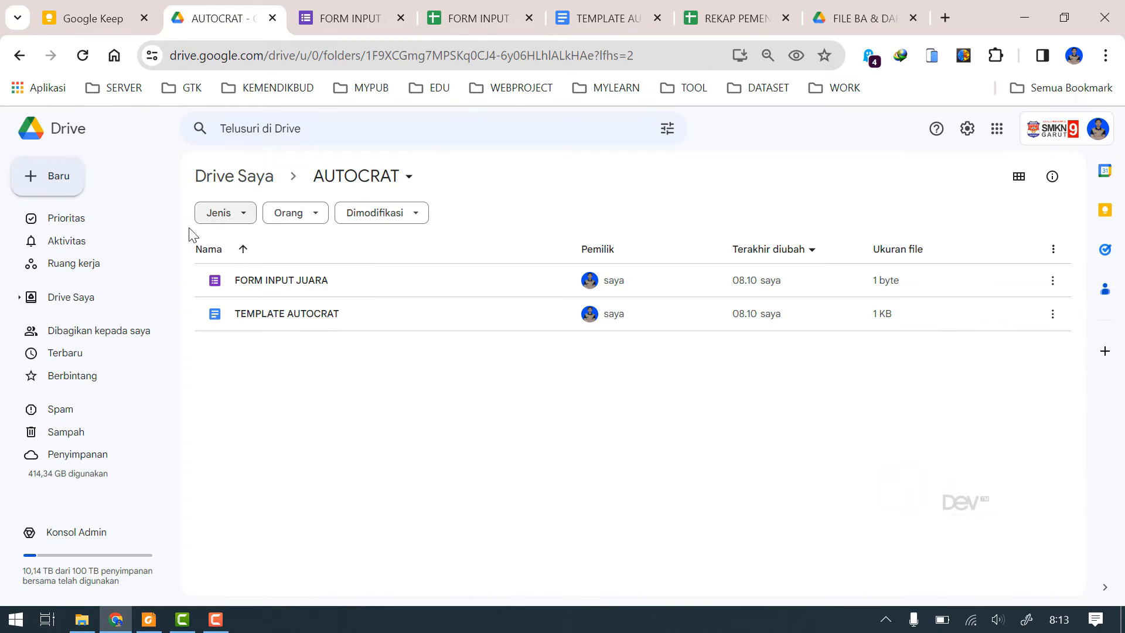
{"action": "left_click", "coordinate": [86, 63]}
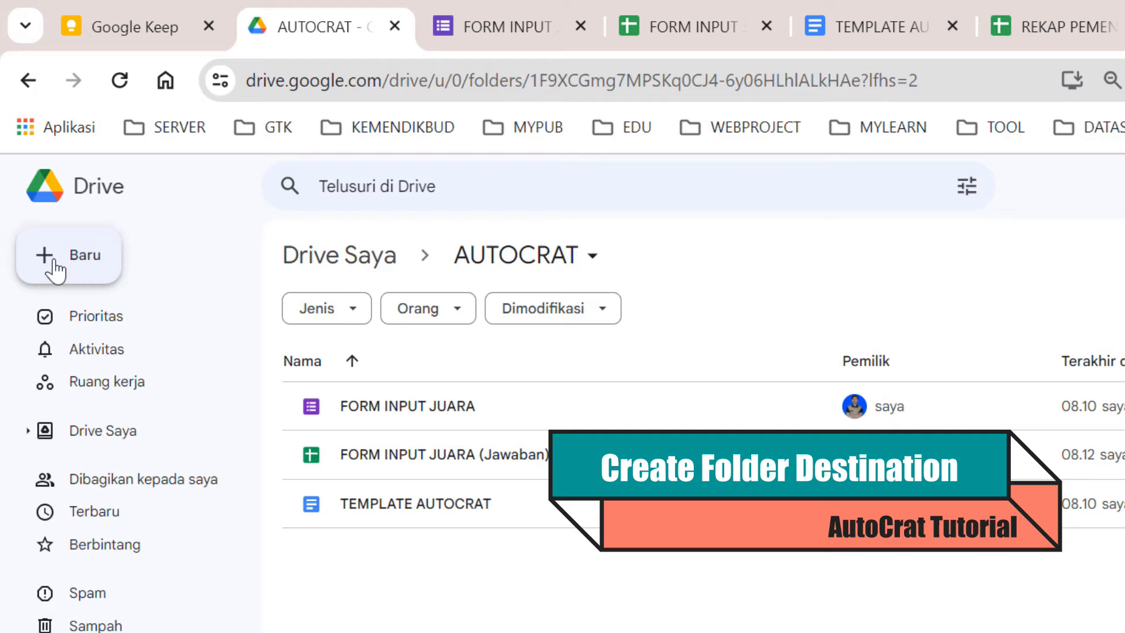
{"action": "left_click", "coordinate": [56, 270]}
{"action": "left_click", "coordinate": [79, 258]}
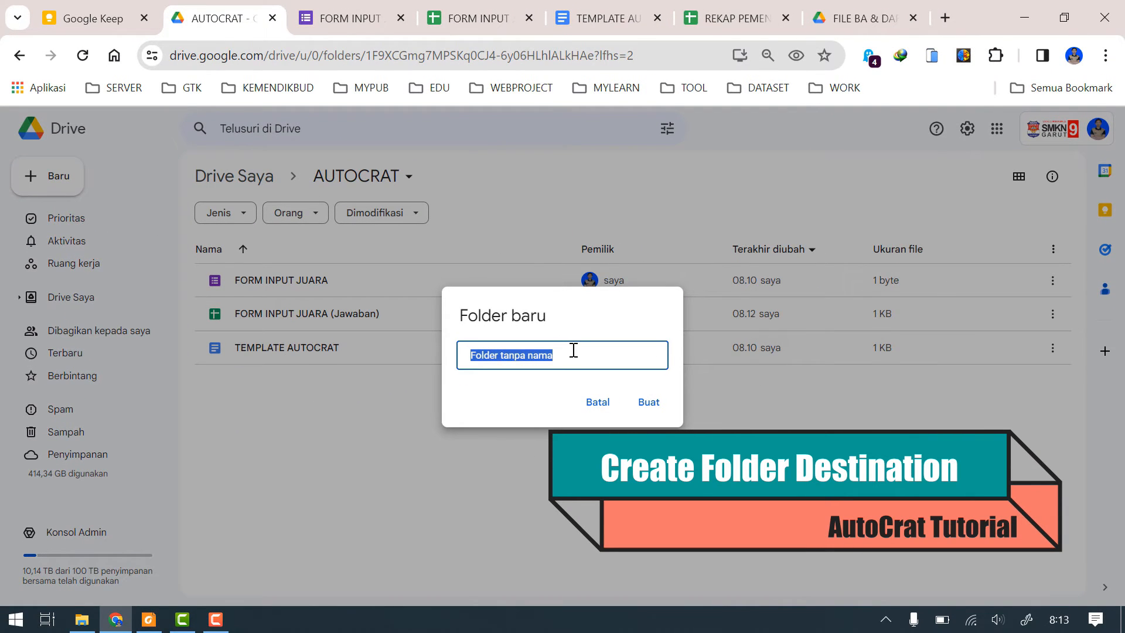
{"action": "type", "text": "FILE PIAGAM"}
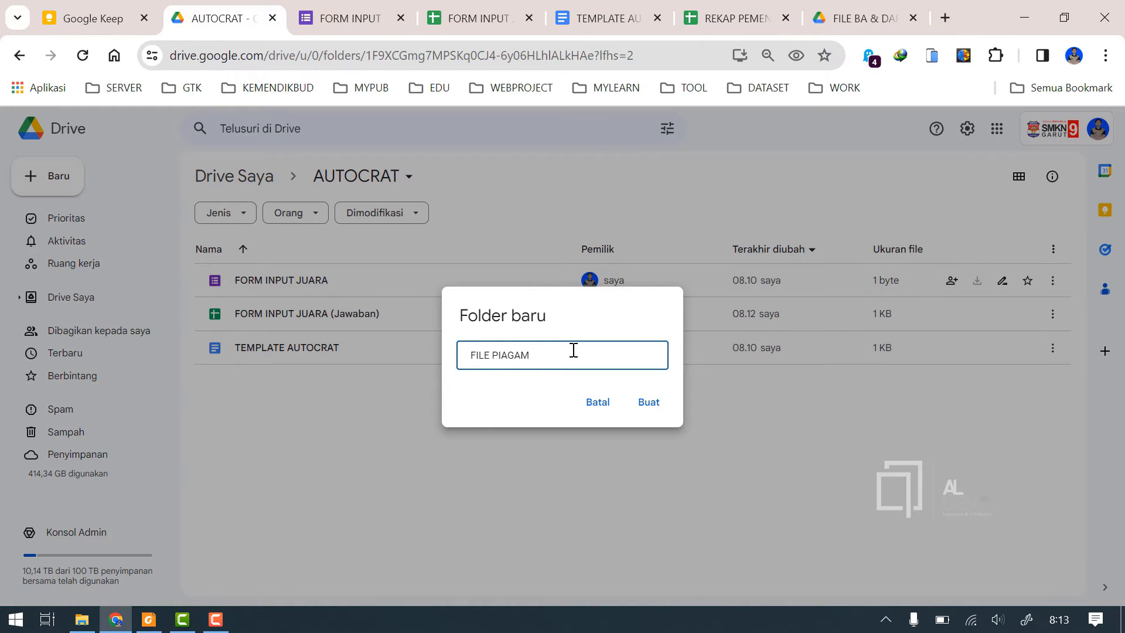
{"action": "left_click", "coordinate": [648, 403]}
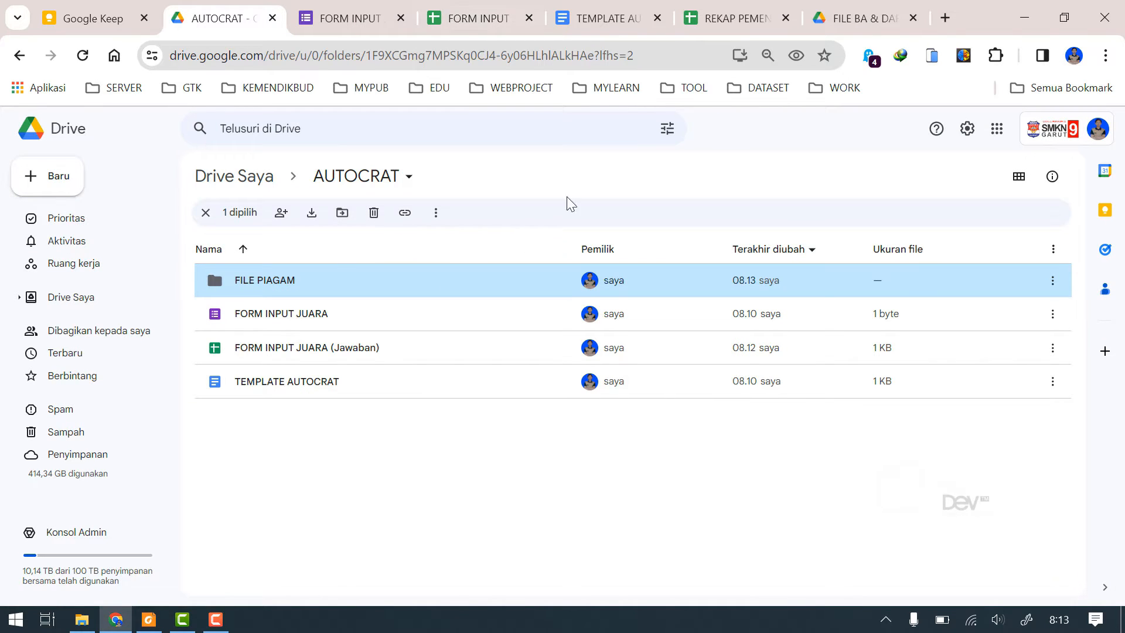
Return to AutoCrat in the response spreadsheet and start a new merge job named PIAGAM JUARA.
{"action": "left_click", "coordinate": [477, 18]}
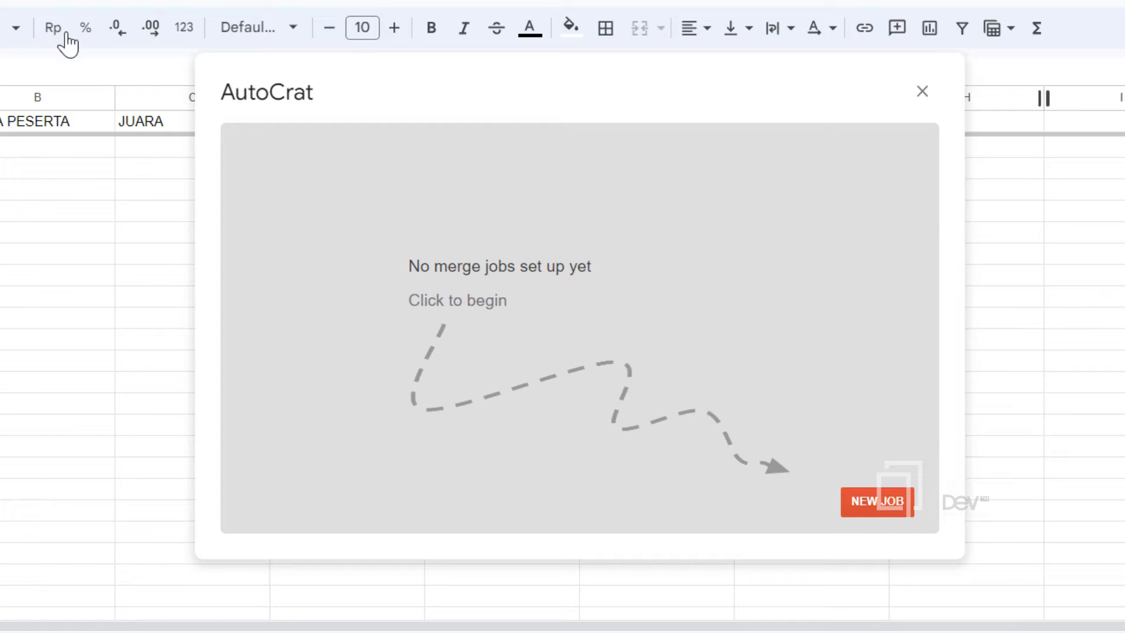
{"action": "left_click", "coordinate": [879, 503]}
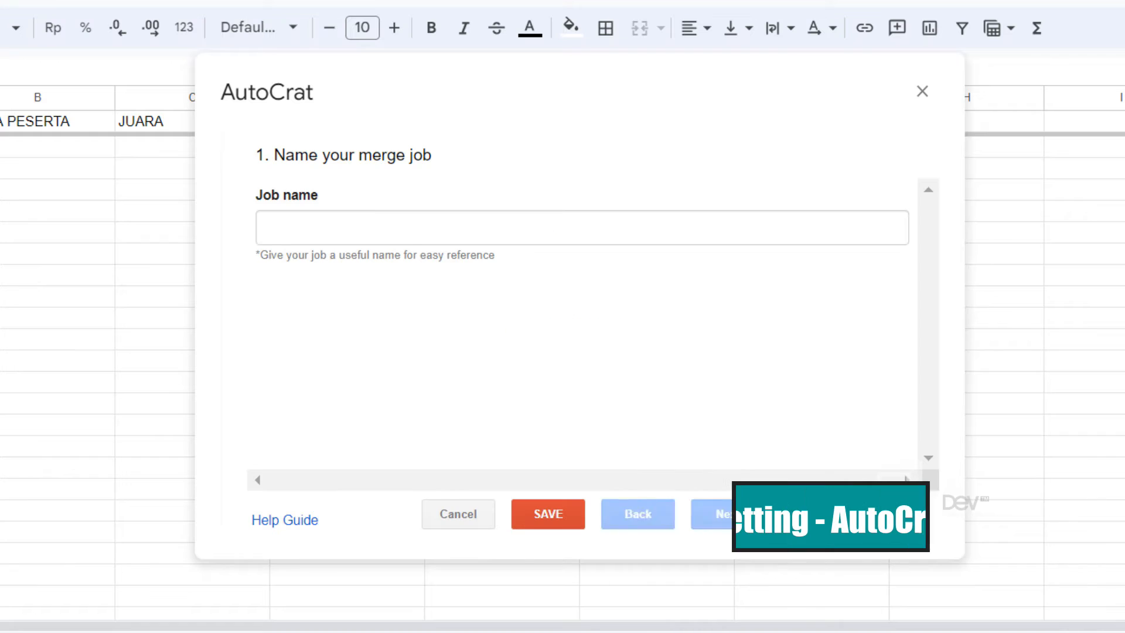
{"action": "left_click", "coordinate": [309, 216]}
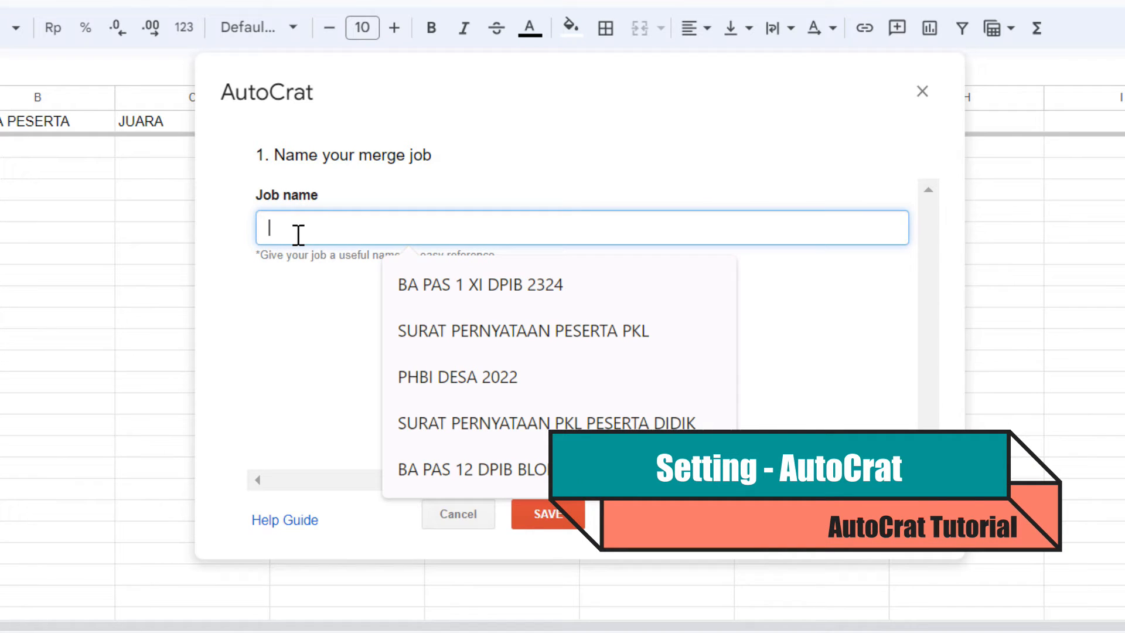
{"action": "type", "text": "PIA"}
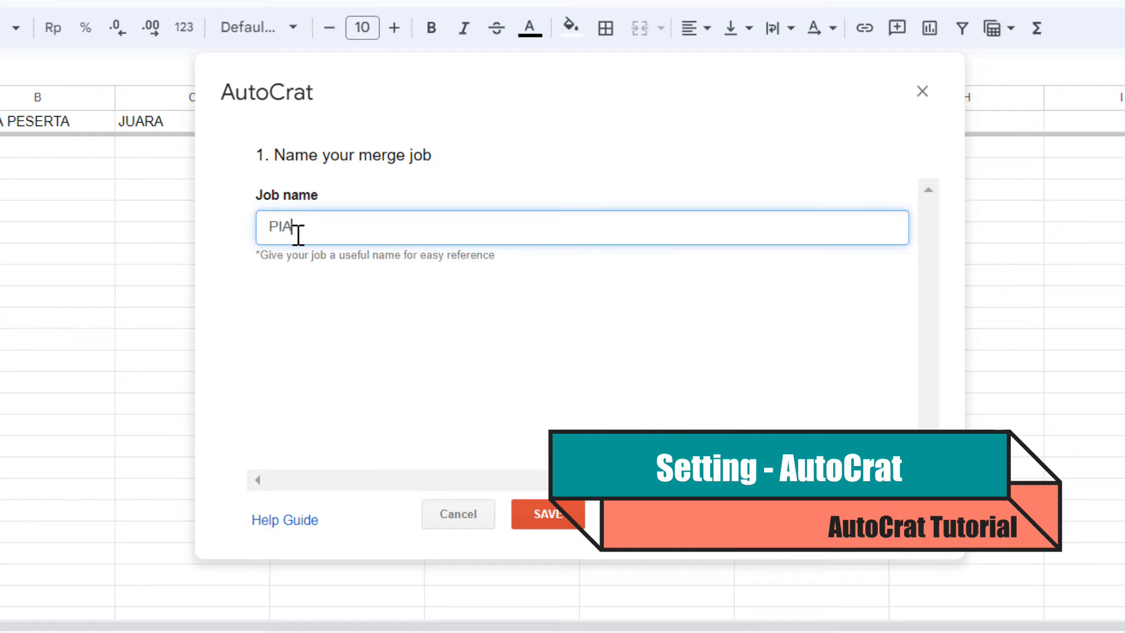
{"action": "type", "text": "GAM JUARA"}
{"action": "left_click", "coordinate": [727, 513]}
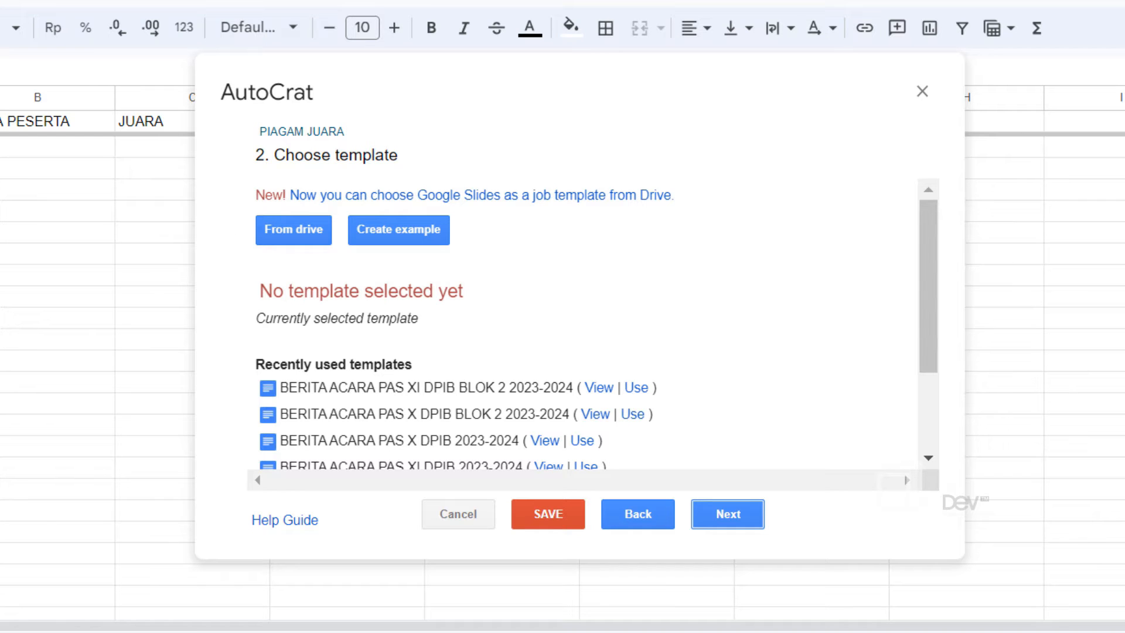
Choose the TEMPLATE AUTOCRAT document from Drive as the merge job's template and continue to data mapping.
{"action": "left_click", "coordinate": [291, 234]}
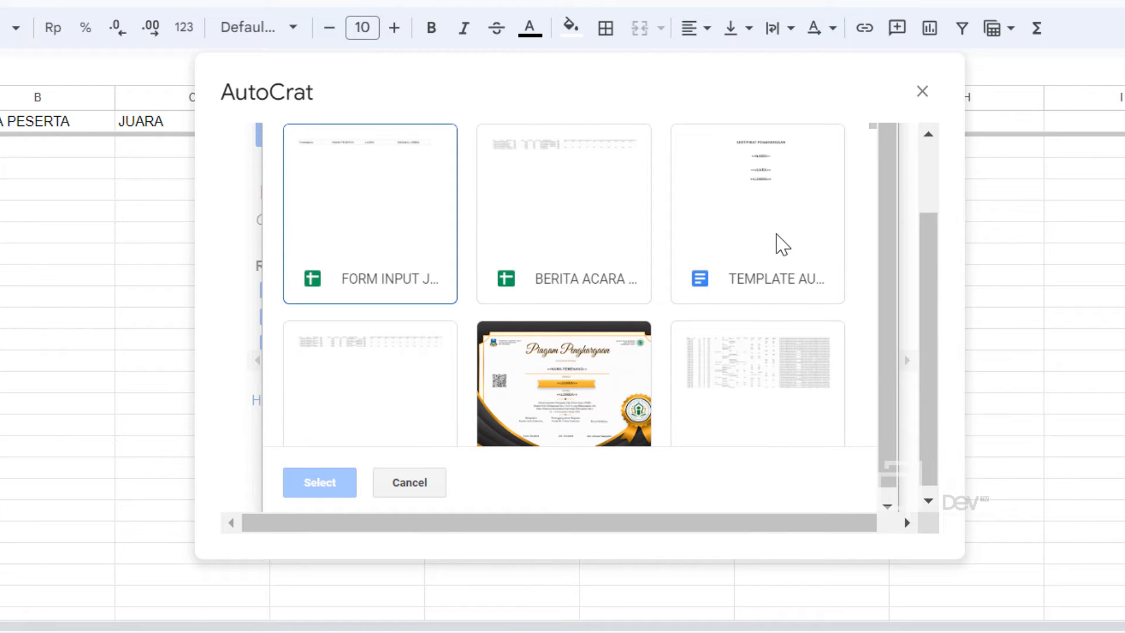
{"action": "left_click", "coordinate": [778, 243]}
{"action": "scroll", "coordinate": [565, 406], "scroll_direction": "down", "scroll_amount": 2}
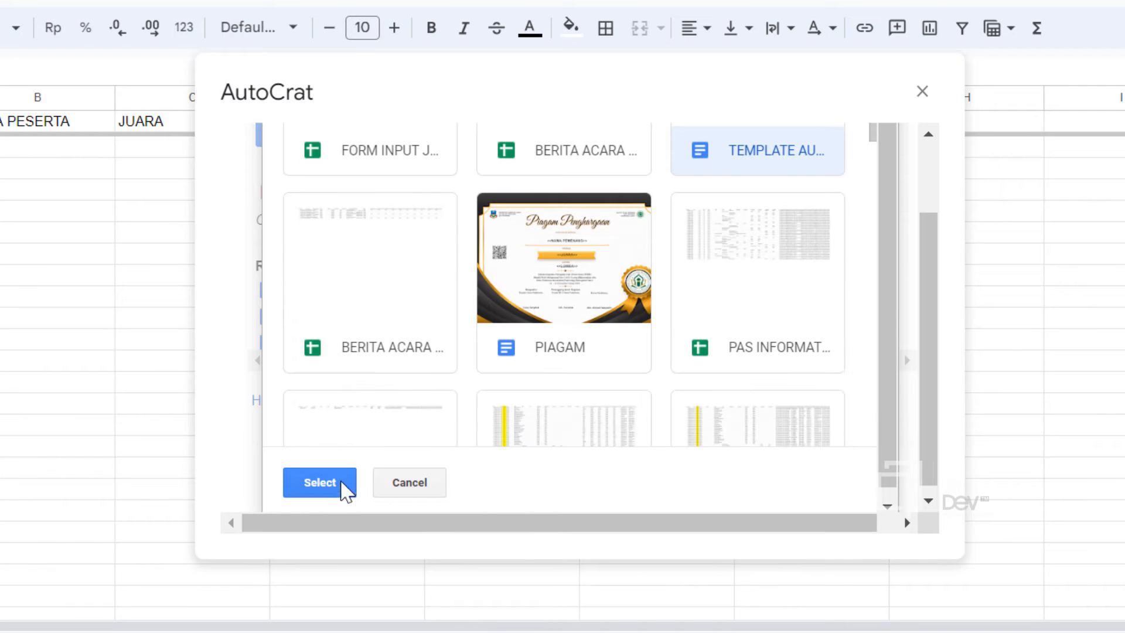
{"action": "scroll", "coordinate": [901, 253], "scroll_direction": "up", "scroll_amount": 2}
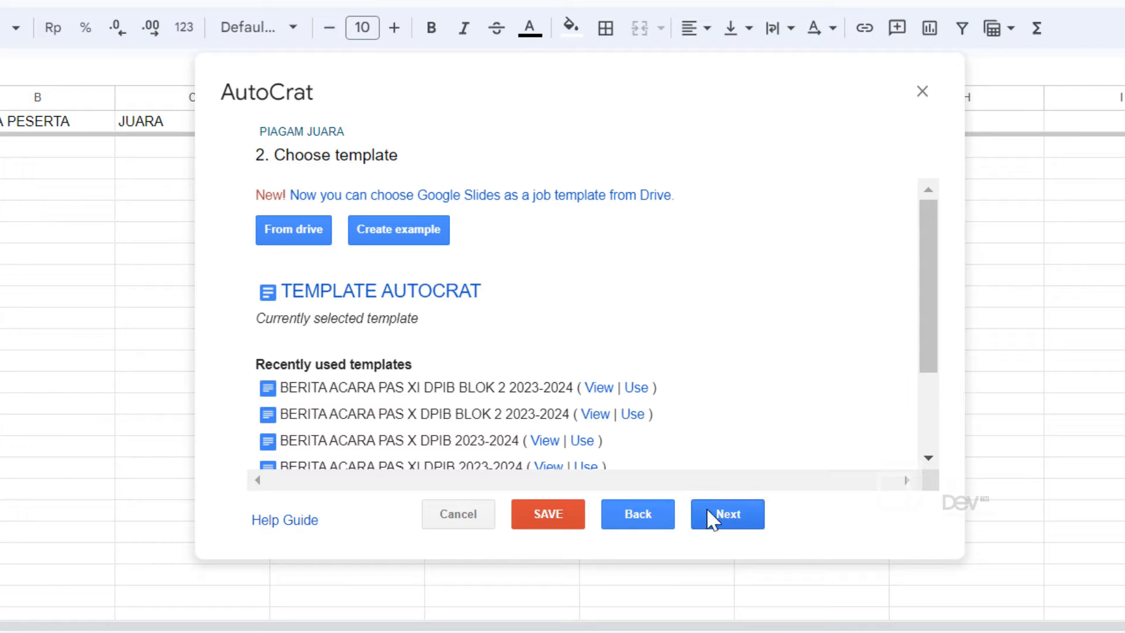
{"action": "left_click", "coordinate": [727, 514]}
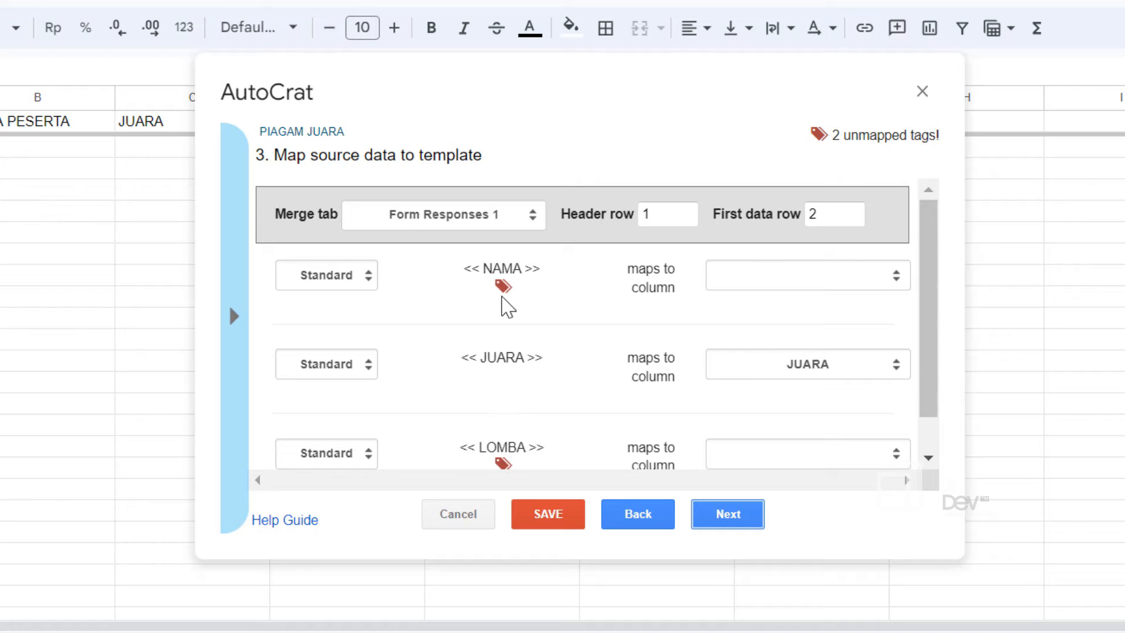
Map the tag NAMA to NAMA PESERTA, LOMBA to BIDANG LOMBA and JUARA to JUARA, and continue to the file settings.
{"action": "scroll", "coordinate": [620, 368], "scroll_direction": "down", "scroll_amount": 1}
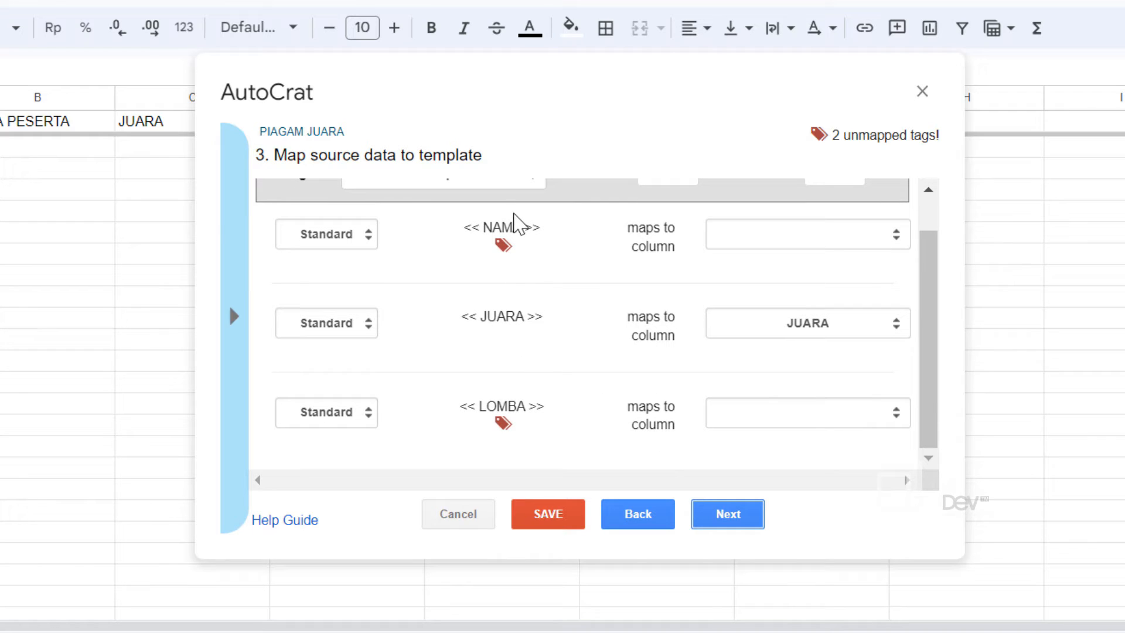
{"action": "scroll", "coordinate": [498, 258], "scroll_direction": "up", "scroll_amount": 1}
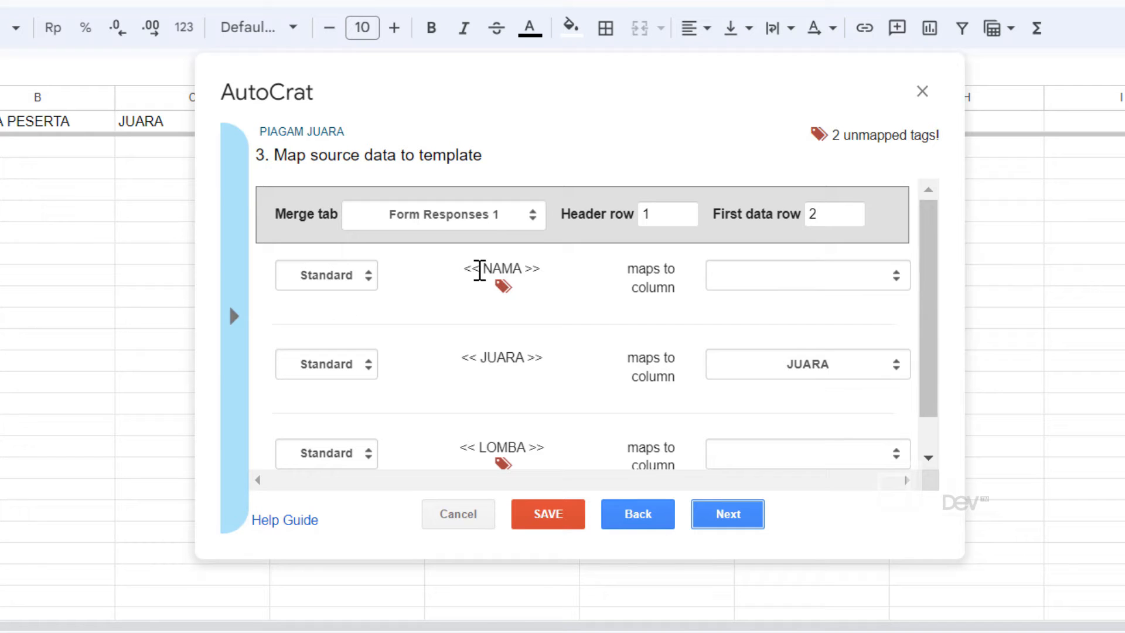
{"action": "left_click", "coordinate": [820, 275]}
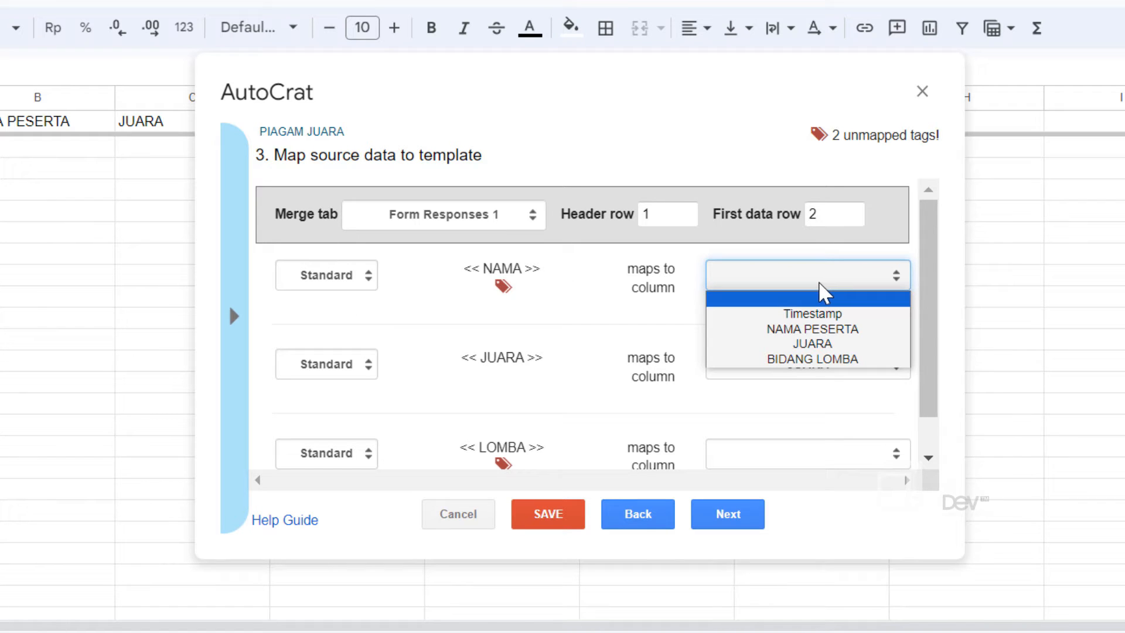
{"action": "left_click", "coordinate": [816, 330]}
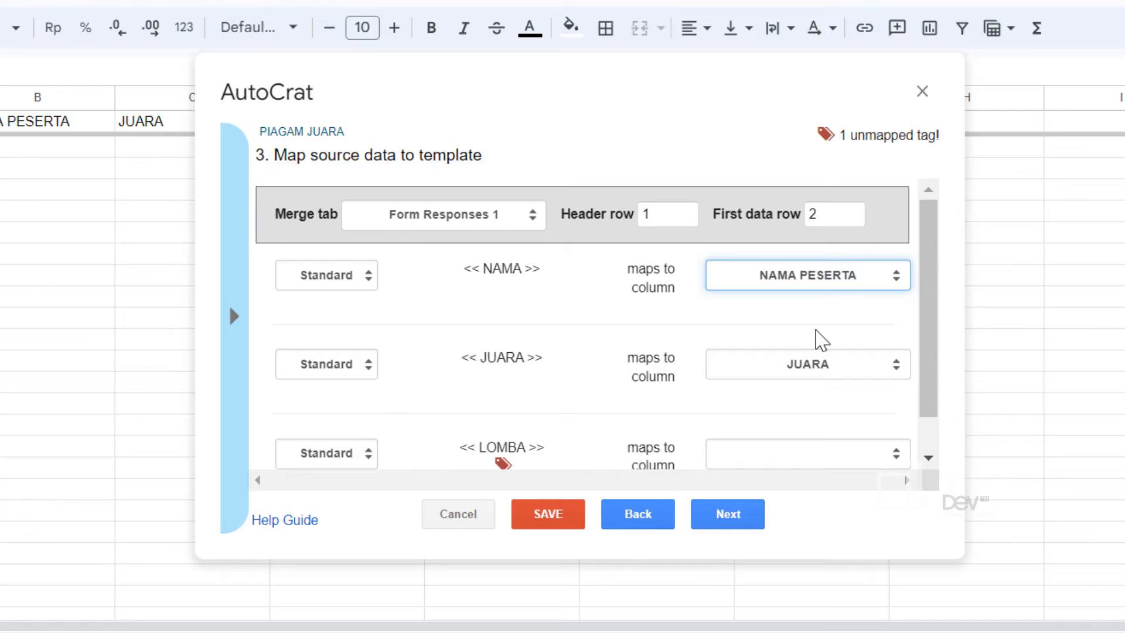
{"action": "scroll", "coordinate": [557, 386], "scroll_direction": "down", "scroll_amount": 1}
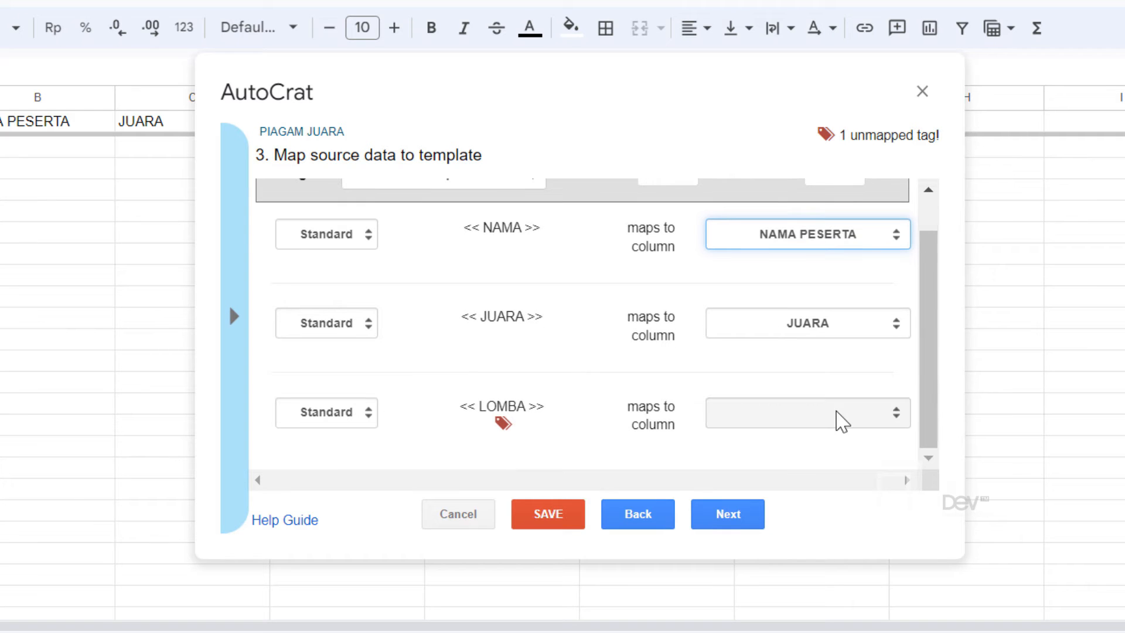
{"action": "left_click", "coordinate": [842, 421]}
{"action": "left_click", "coordinate": [835, 497]}
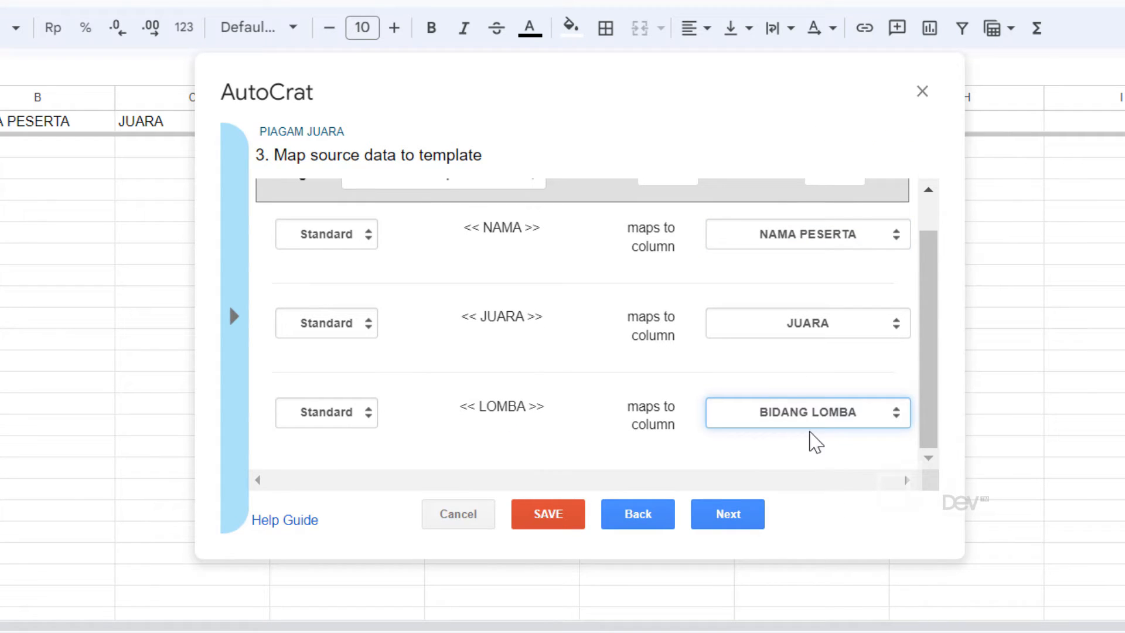
{"action": "left_click", "coordinate": [847, 329]}
{"action": "left_click", "coordinate": [846, 378]}
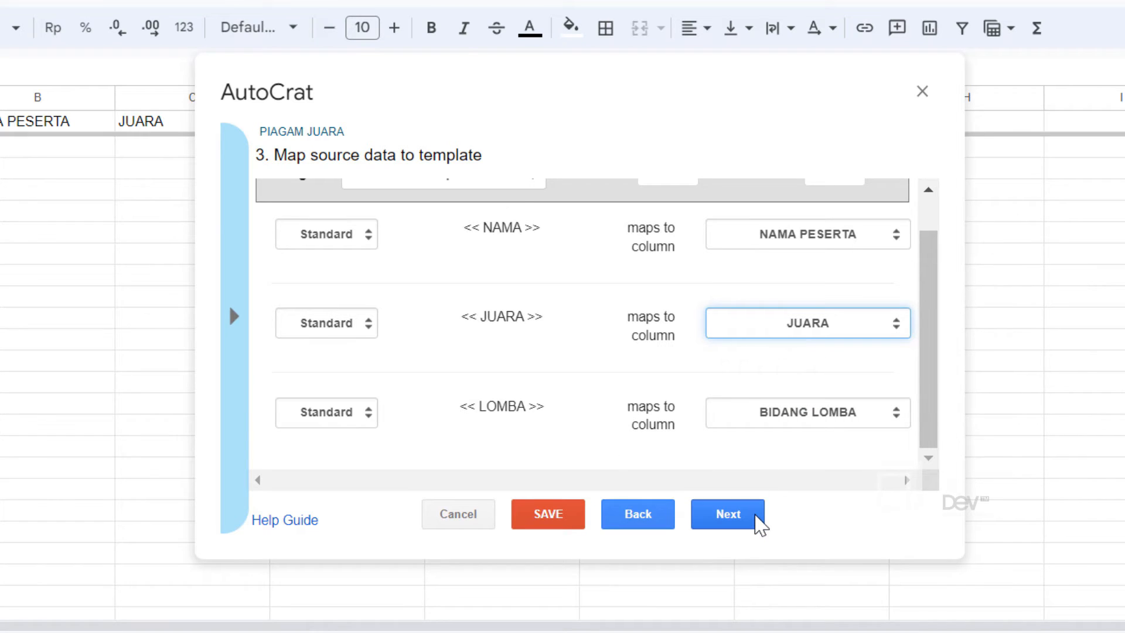
{"action": "left_click", "coordinate": [757, 521]}
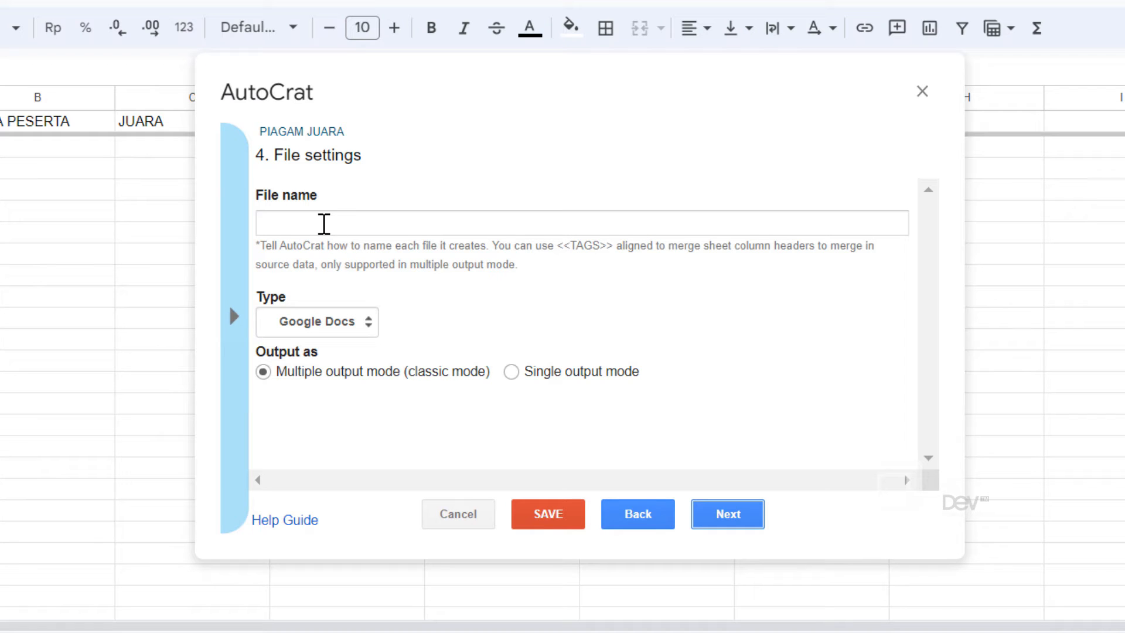
Set the merged file name to PIAGAM followed by the <<NAMA PESERTA>> tag.
{"action": "left_click", "coordinate": [323, 222]}
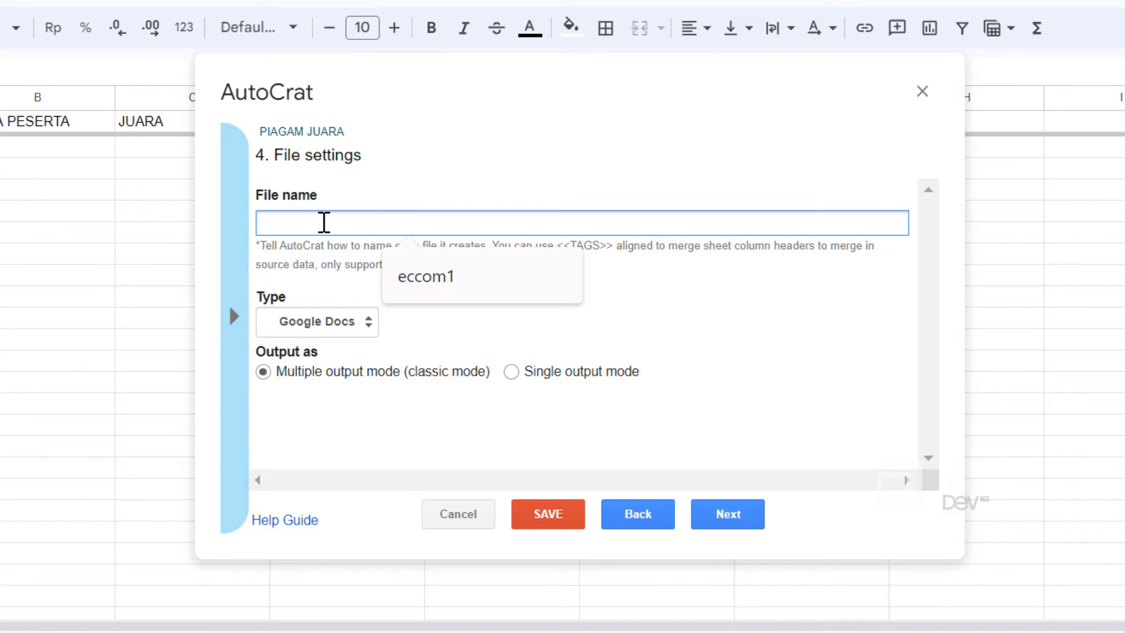
{"action": "left_click", "coordinate": [533, 148]}
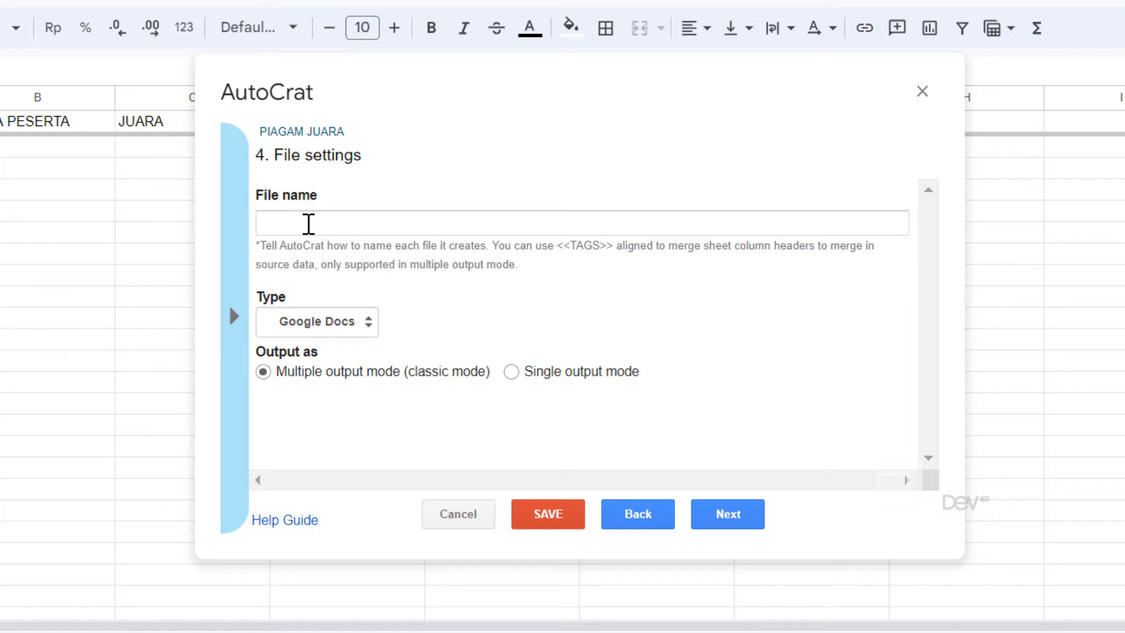
{"action": "left_click", "coordinate": [309, 224]}
{"action": "type", "text": "PIAGAM"}
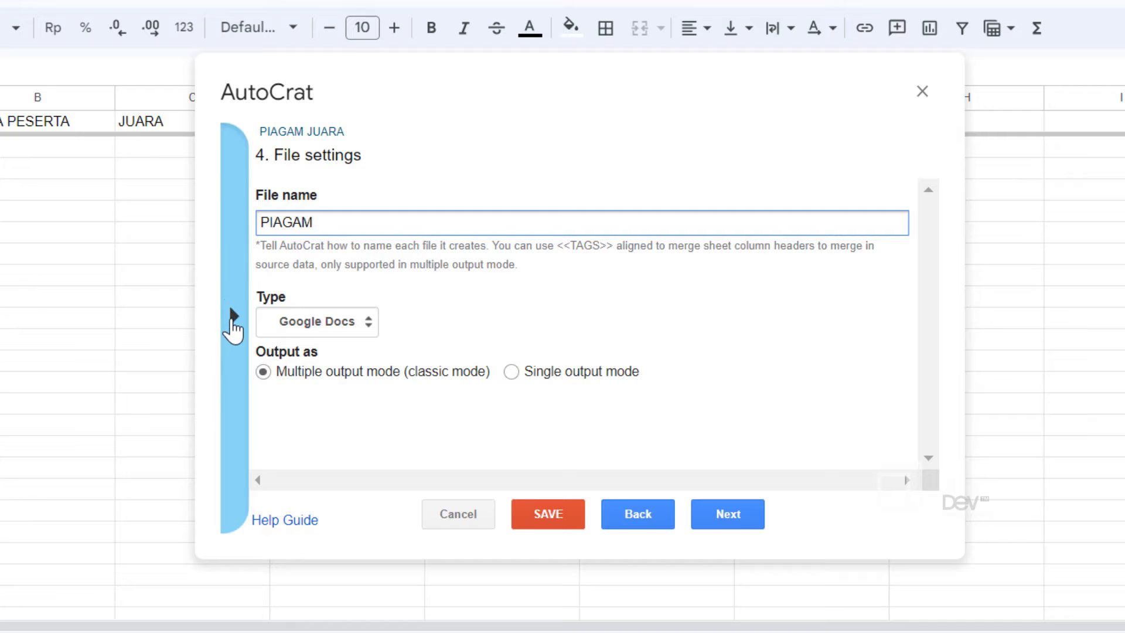
{"action": "left_click", "coordinate": [234, 319]}
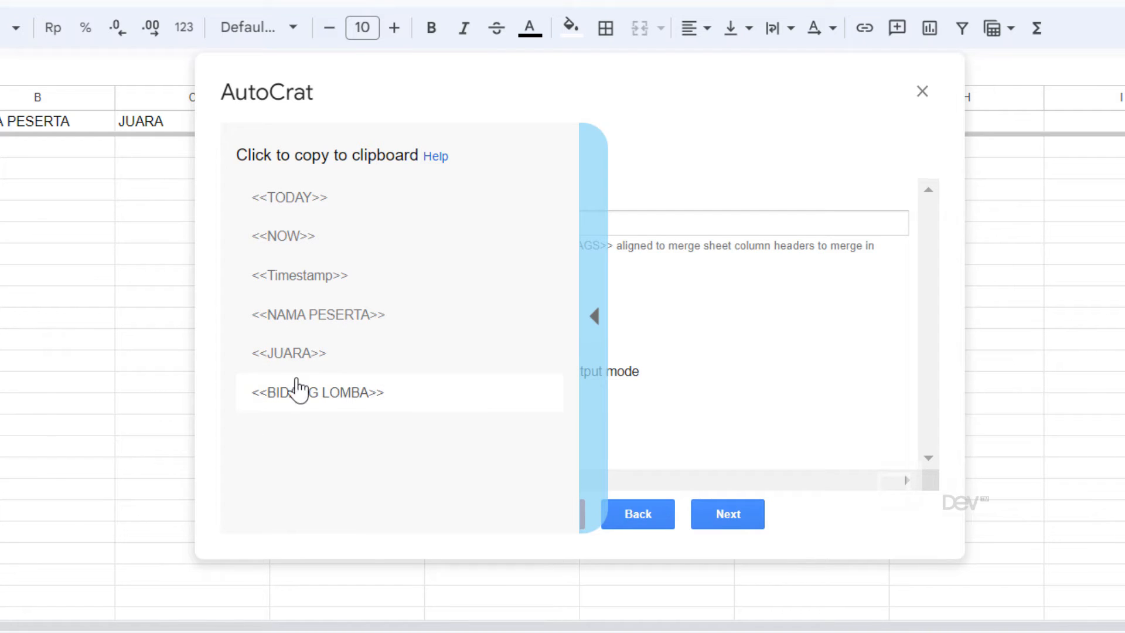
{"action": "left_click", "coordinate": [366, 320]}
{"action": "key", "text": "ctrl+c"}
{"action": "left_click", "coordinate": [366, 223]}
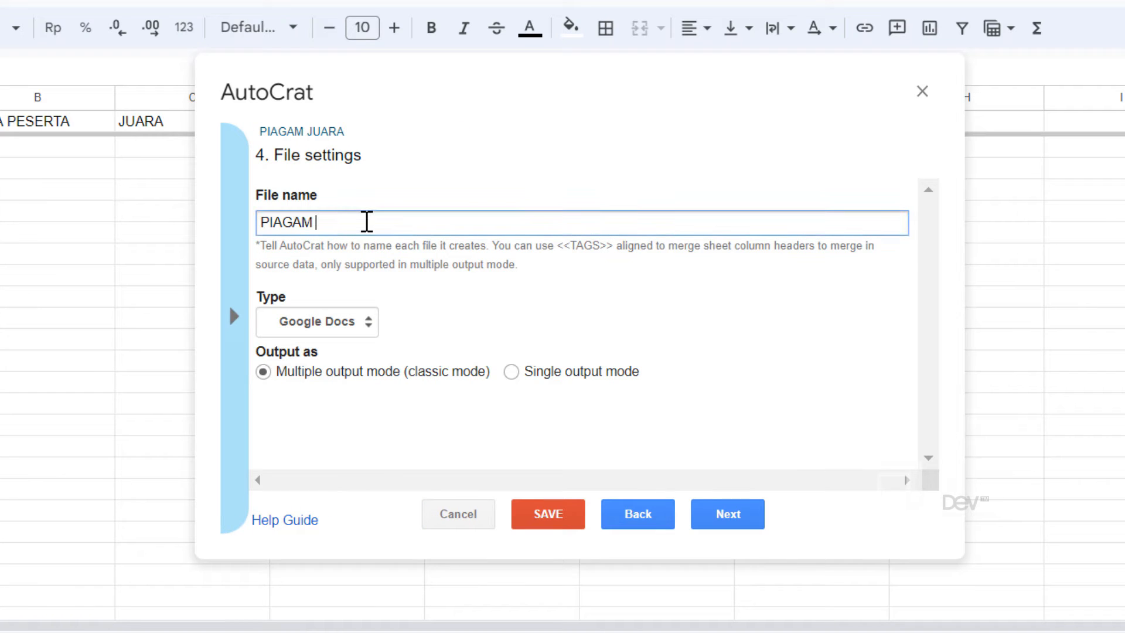
{"action": "key", "text": "ctrl+v"}
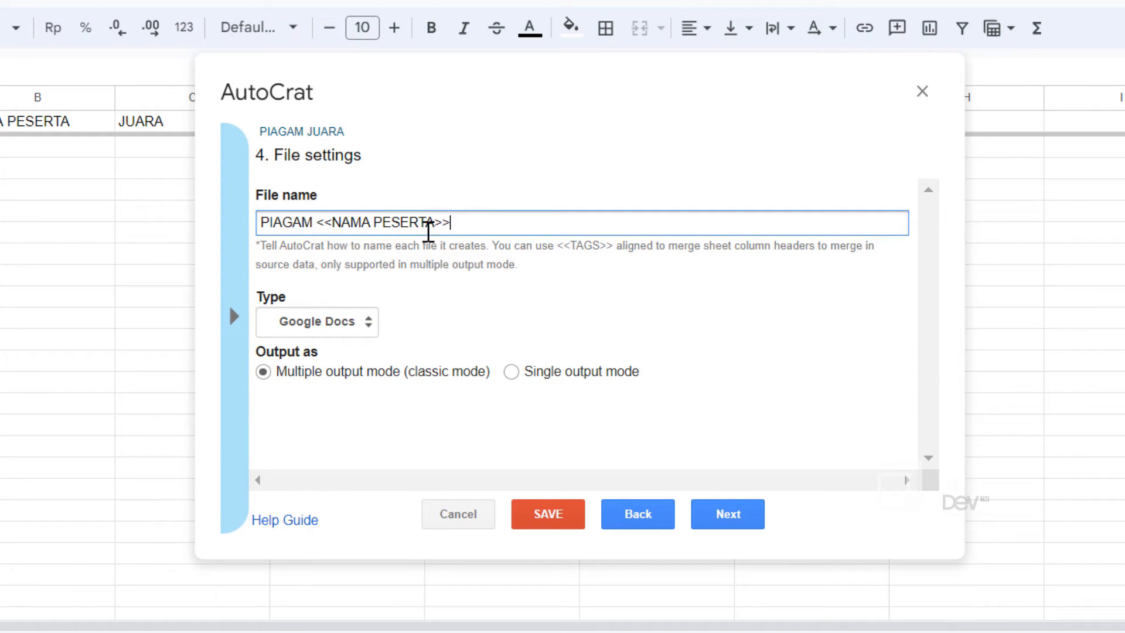
Append the <<BIDANG LOMBA>> tag to the file name after the participant name tag.
{"action": "left_click", "coordinate": [242, 327]}
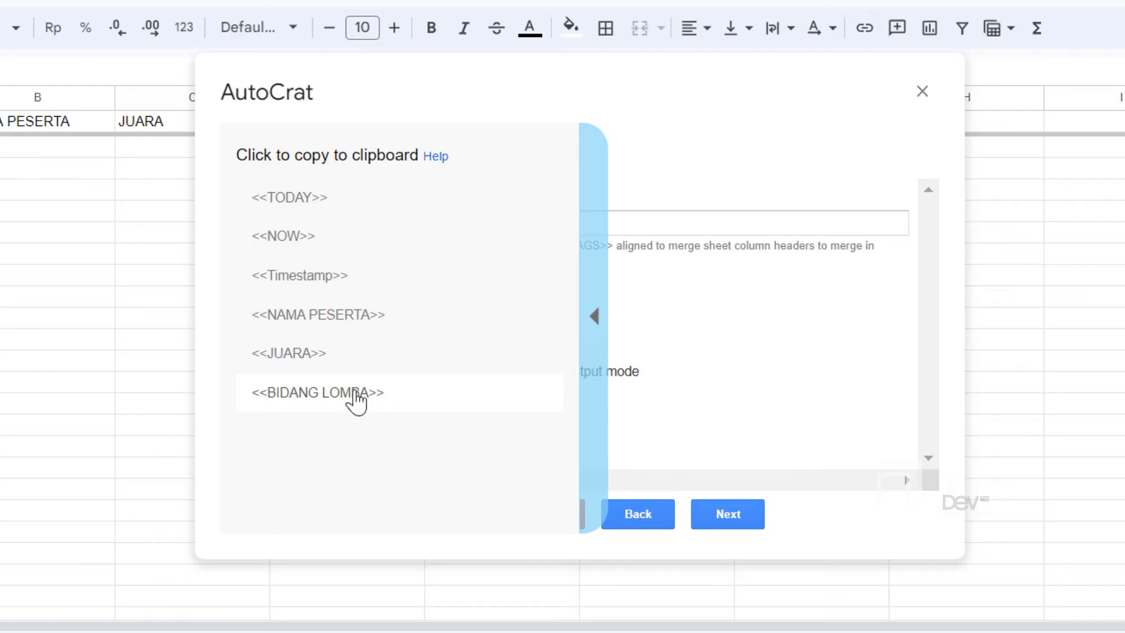
{"action": "left_click", "coordinate": [329, 390]}
{"action": "key", "text": "ctrl+c"}
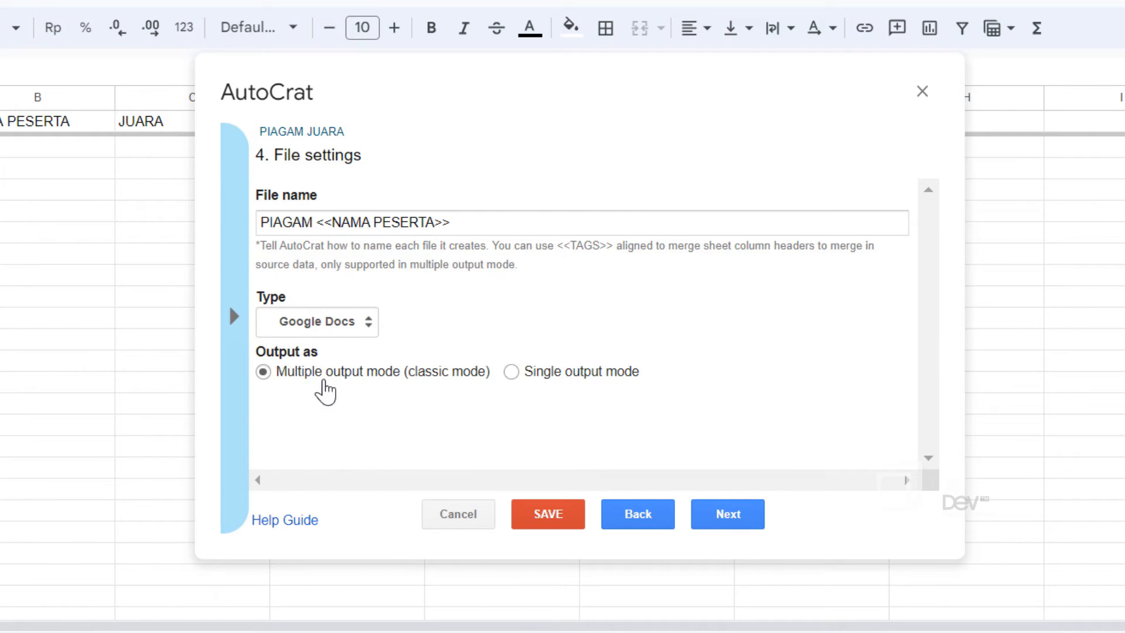
{"action": "left_click", "coordinate": [492, 221]}
{"action": "key", "text": "ctrl+v"}
{"action": "left_click", "coordinate": [278, 357]}
Add the <<JUARA>> tag at the end of the file name and close the tag list.
{"action": "left_click", "coordinate": [237, 343]}
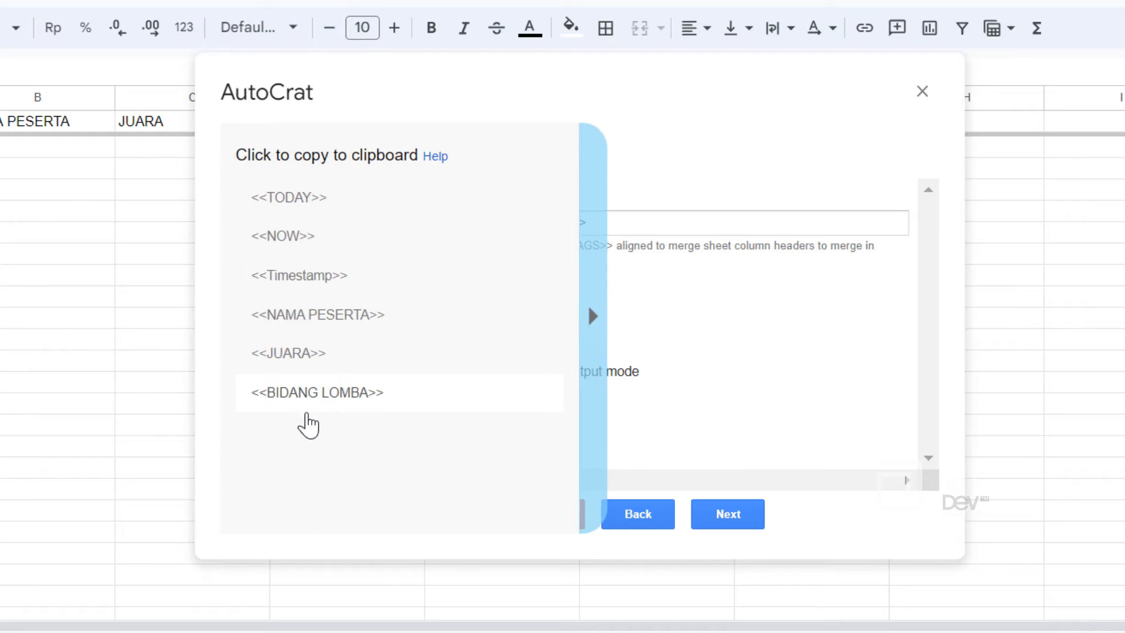
{"action": "left_click", "coordinate": [327, 367]}
{"action": "left_click", "coordinate": [643, 222]}
{"action": "type", "text": "<<JUARA>>"}
{"action": "left_click", "coordinate": [245, 318]}
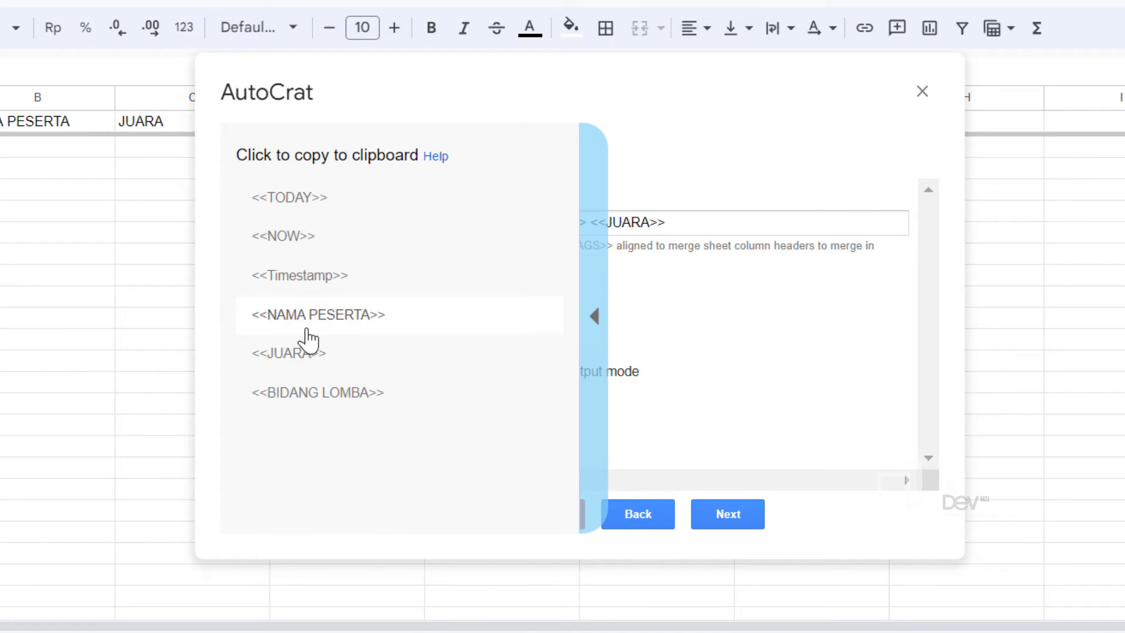
{"action": "left_click", "coordinate": [664, 221]}
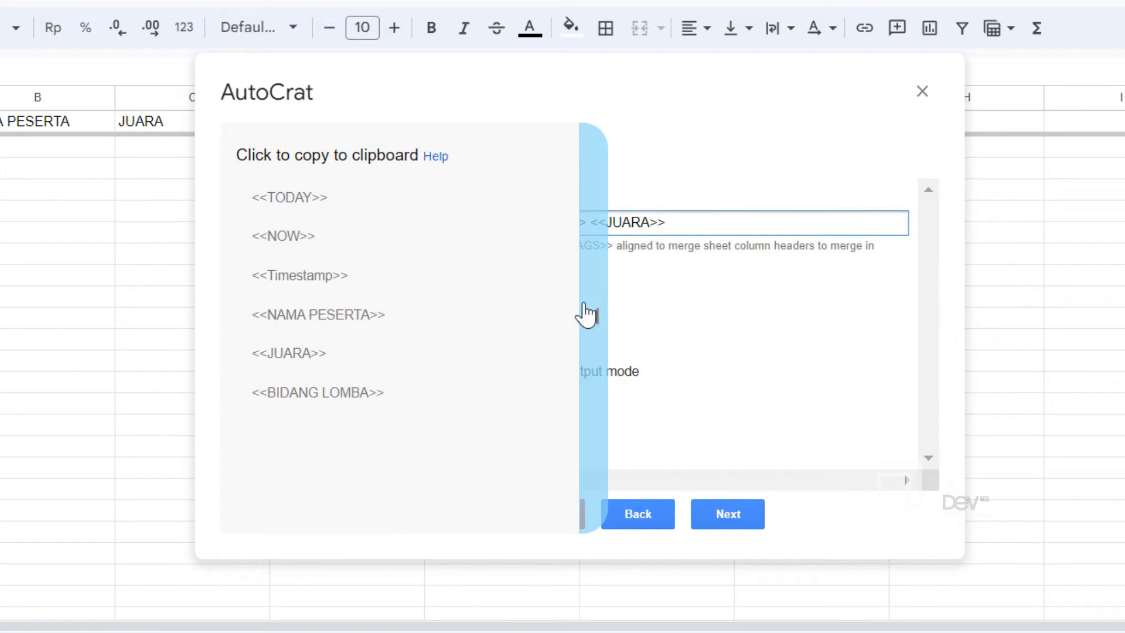
{"action": "left_click", "coordinate": [589, 315]}
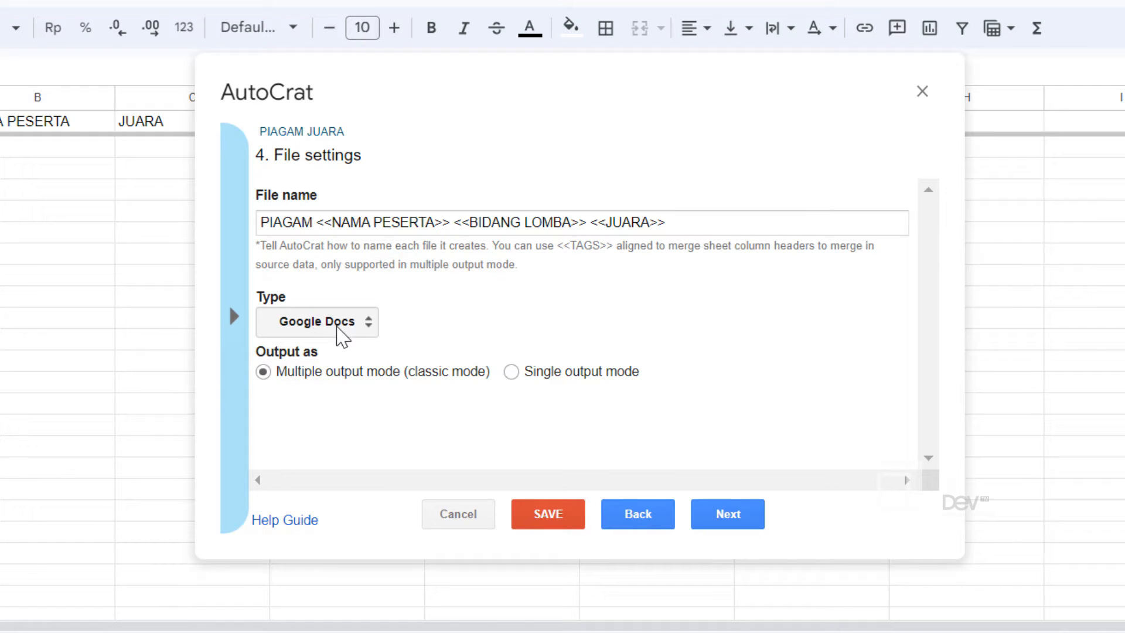
Set the output file type to PDF and continue to the destination folder settings.
{"action": "left_click", "coordinate": [297, 334]}
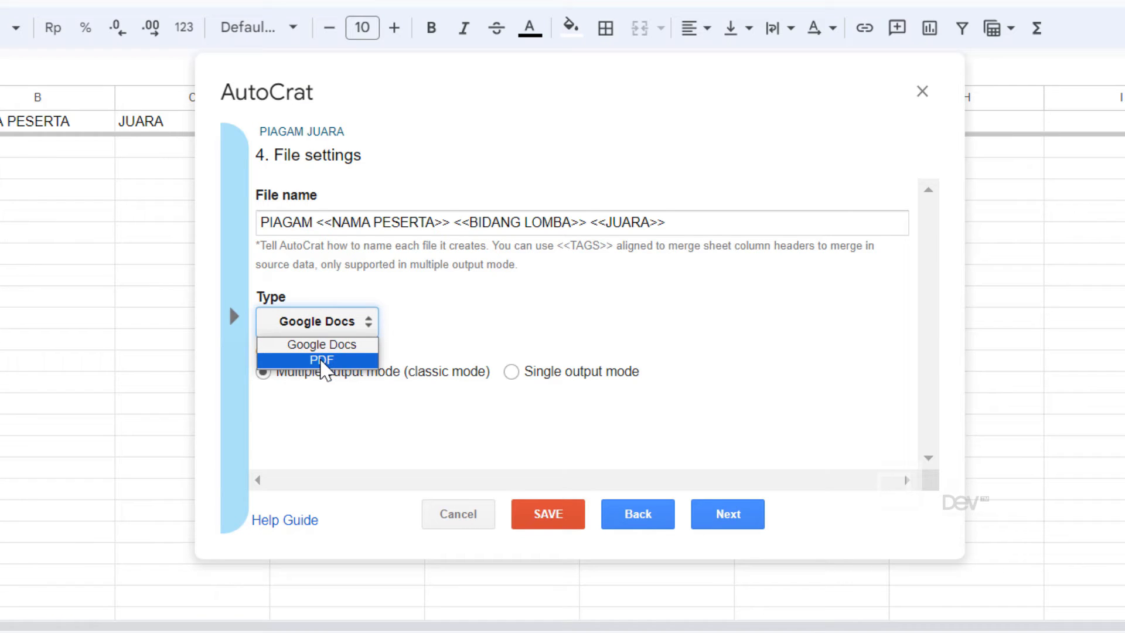
{"action": "left_click", "coordinate": [322, 360]}
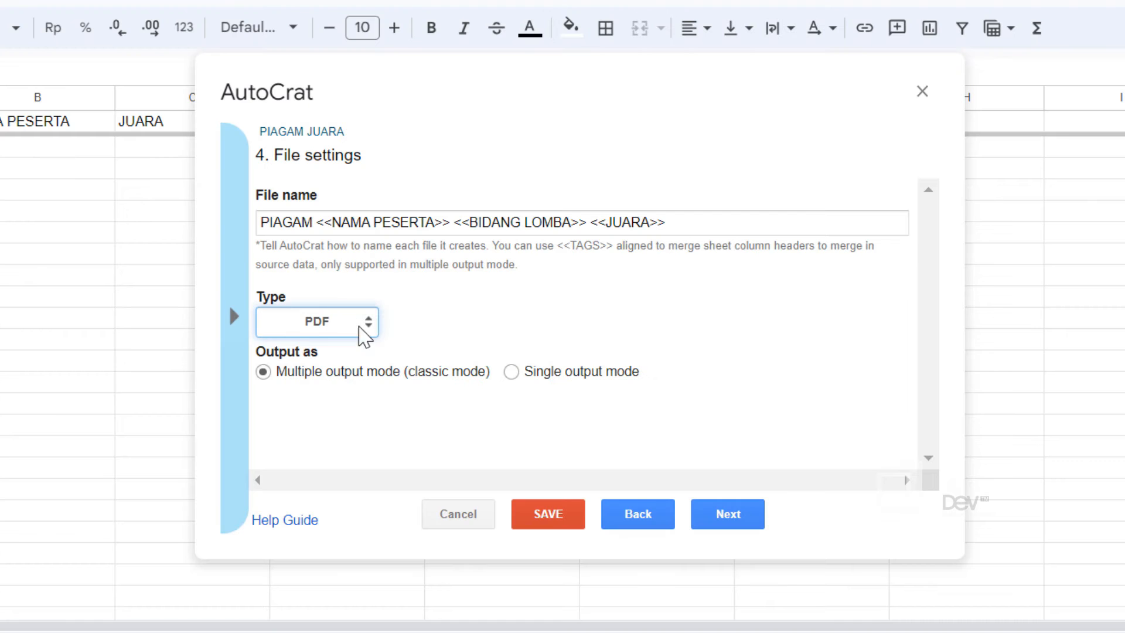
{"action": "left_click", "coordinate": [361, 321]}
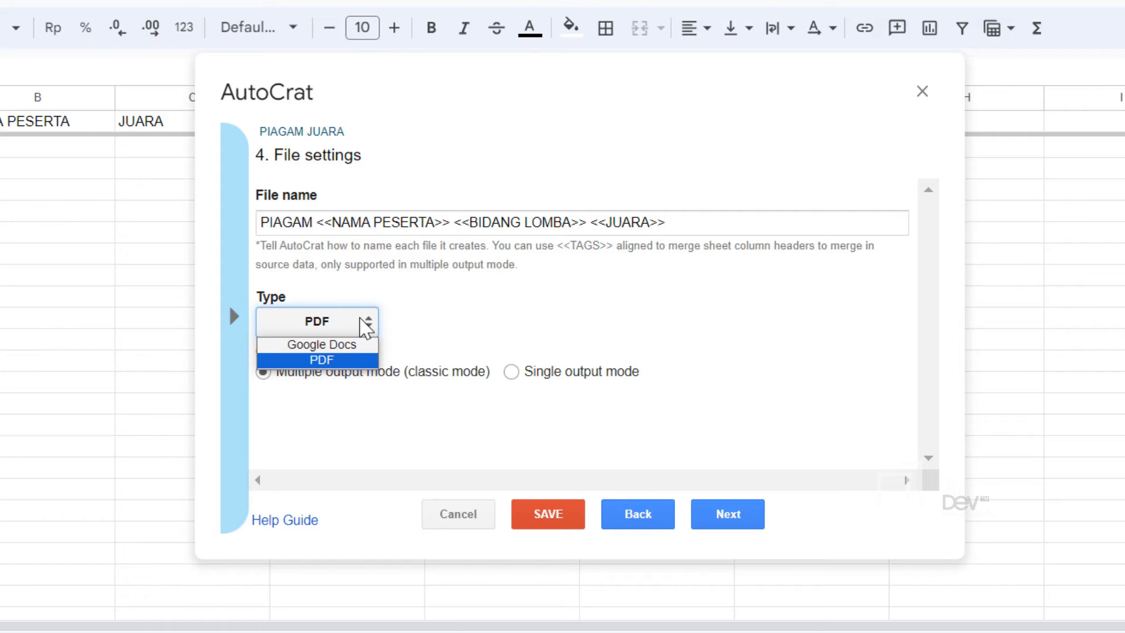
{"action": "left_click", "coordinate": [322, 360]}
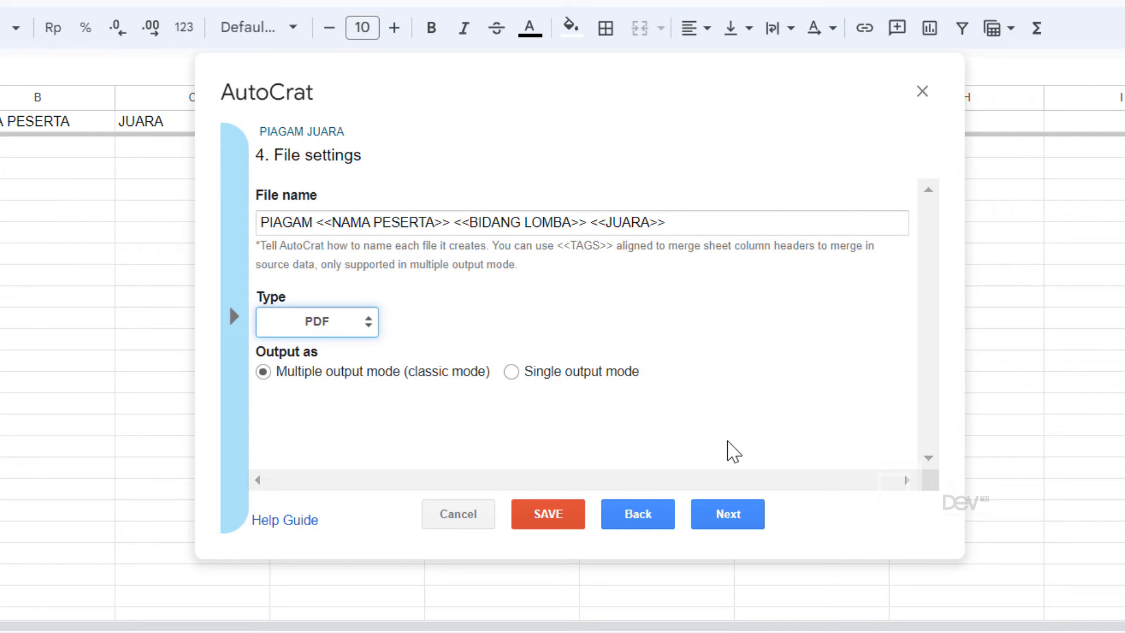
{"action": "left_click", "coordinate": [723, 519]}
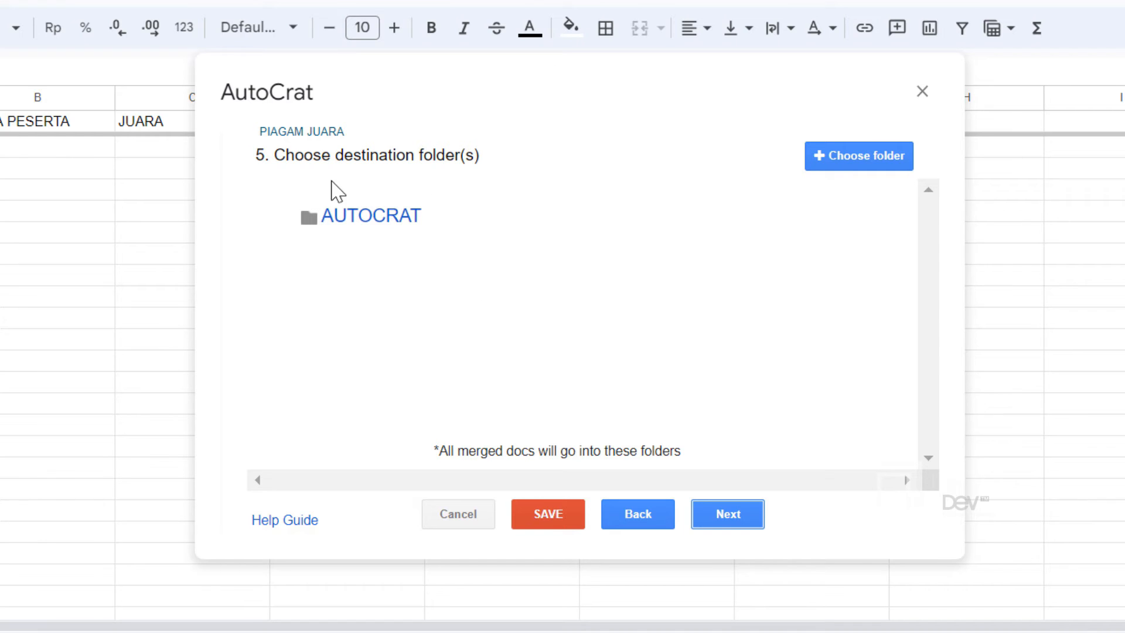
Remove AUTOCRAT from the destination folders and choose the FILE PIAGAM folder instead.
{"action": "left_click", "coordinate": [822, 222]}
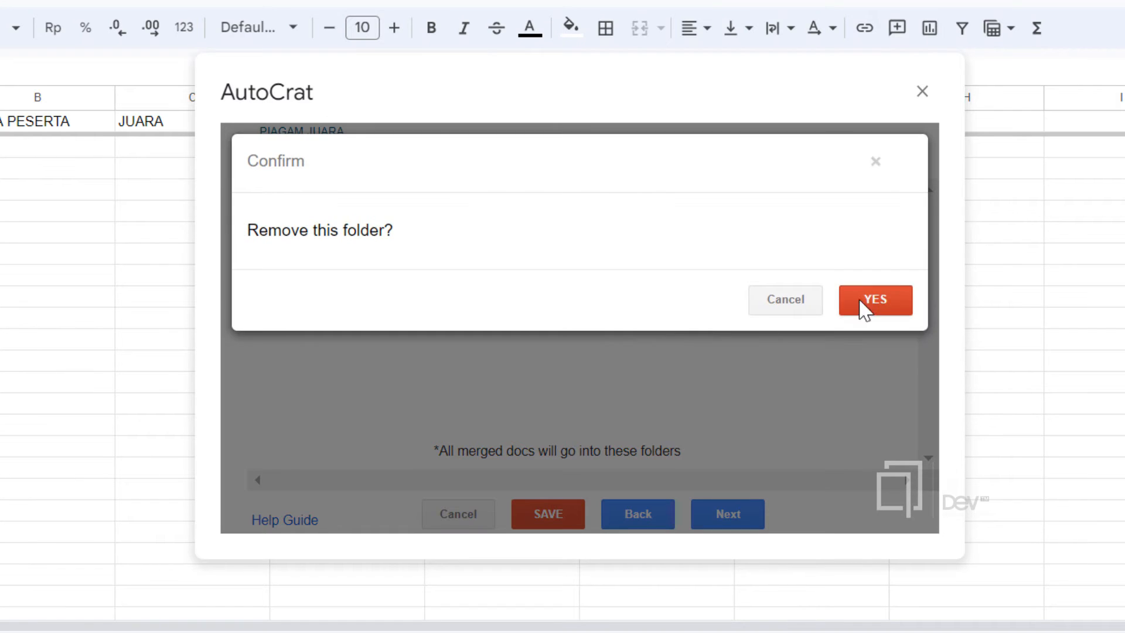
{"action": "left_click", "coordinate": [860, 311]}
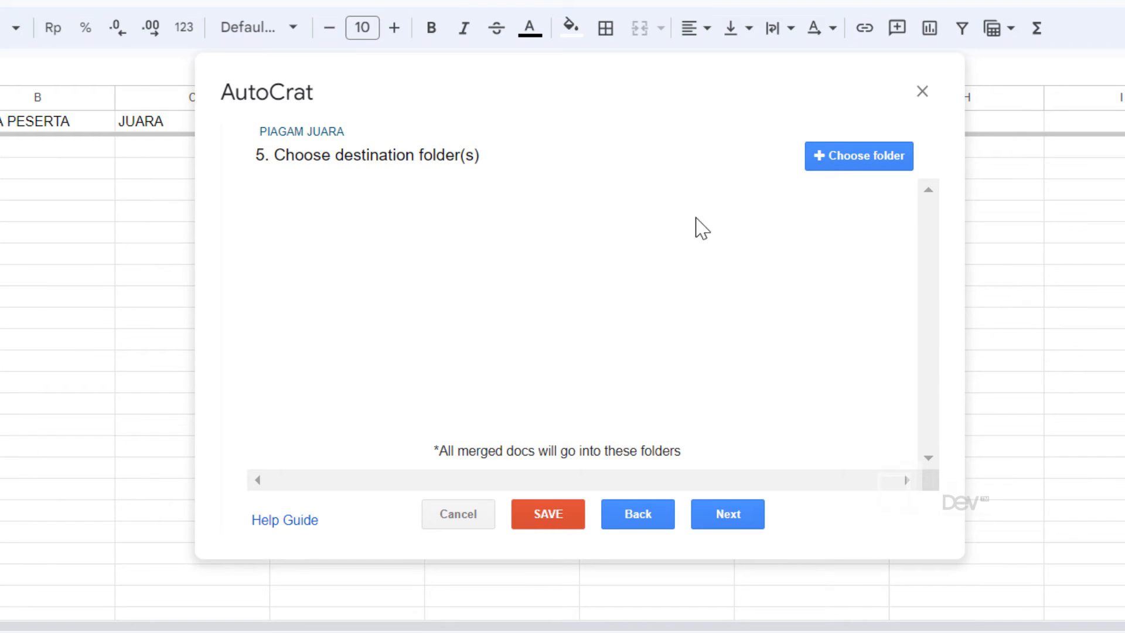
{"action": "left_click", "coordinate": [844, 167]}
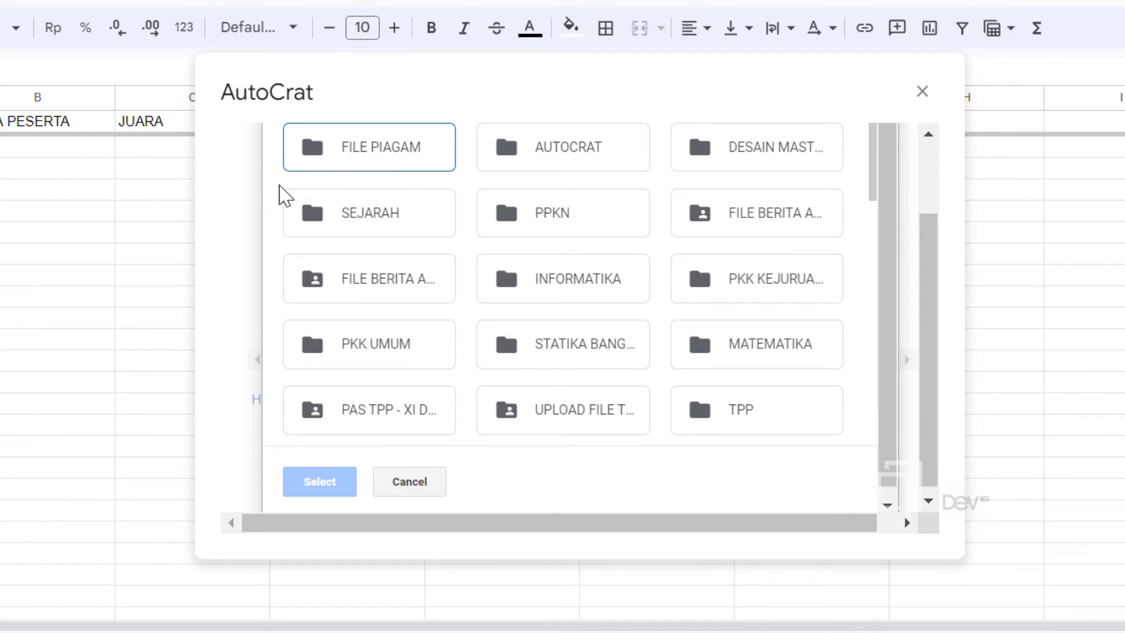
{"action": "left_click", "coordinate": [364, 154]}
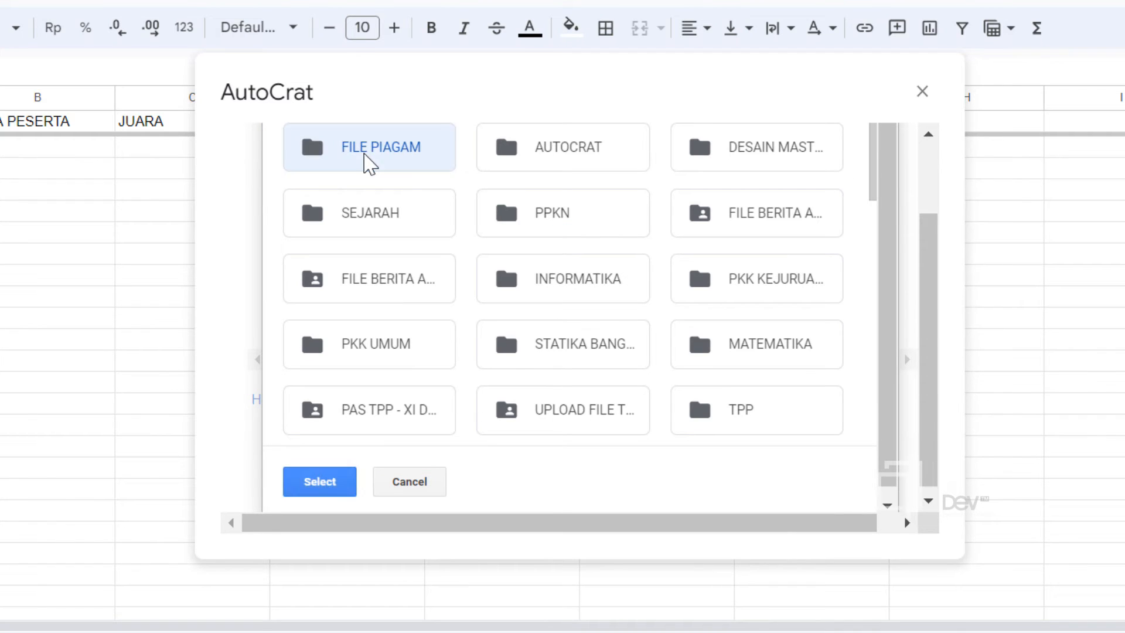
{"action": "left_click", "coordinate": [316, 481]}
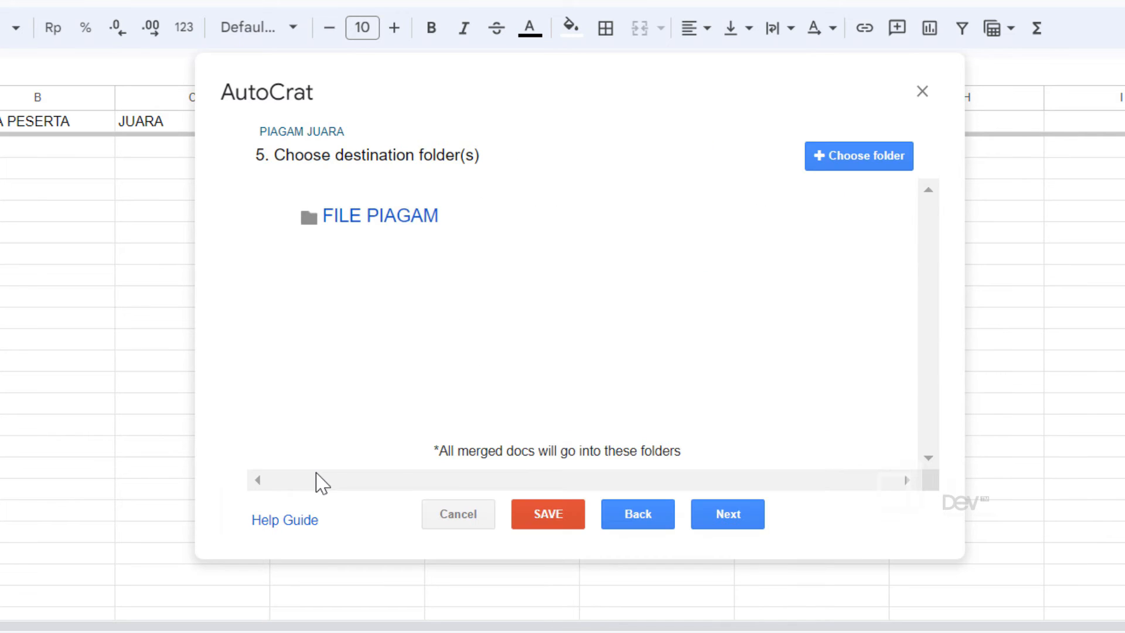
Skip the optional dynamic folder reference and merge condition, continuing to the document sharing and email settings.
{"action": "left_click", "coordinate": [753, 526]}
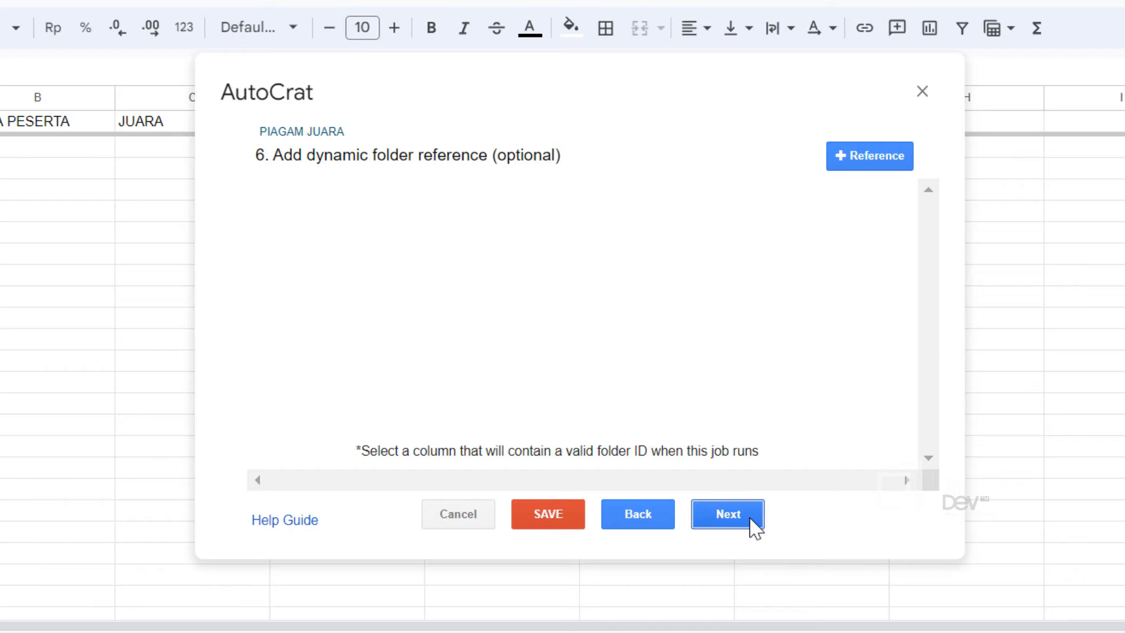
{"action": "left_click", "coordinate": [754, 525]}
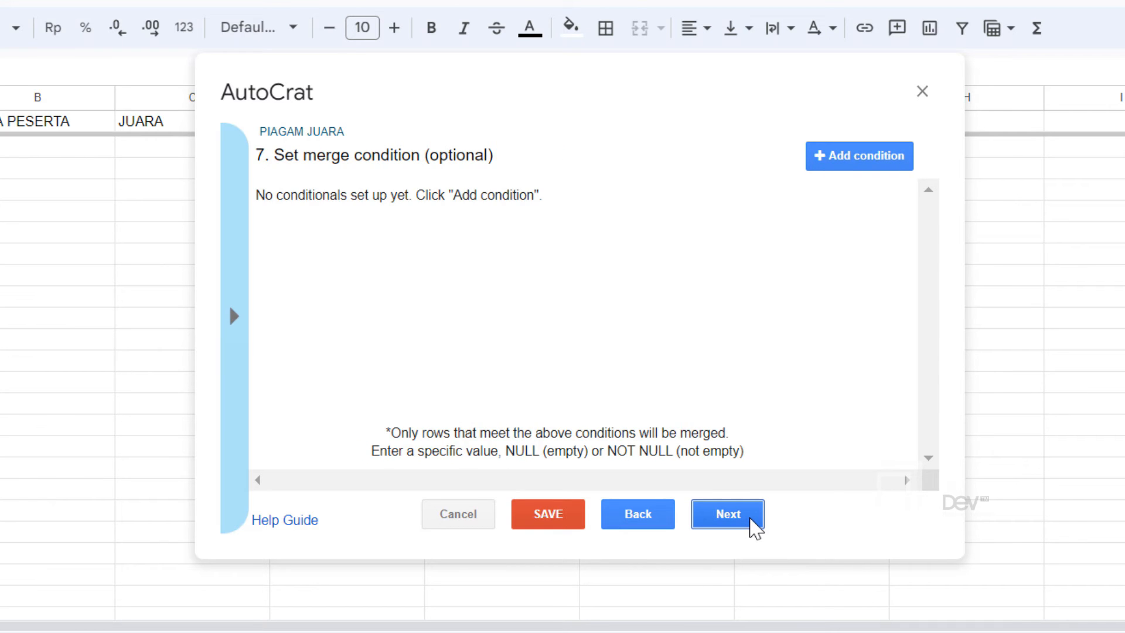
{"action": "left_click", "coordinate": [753, 525]}
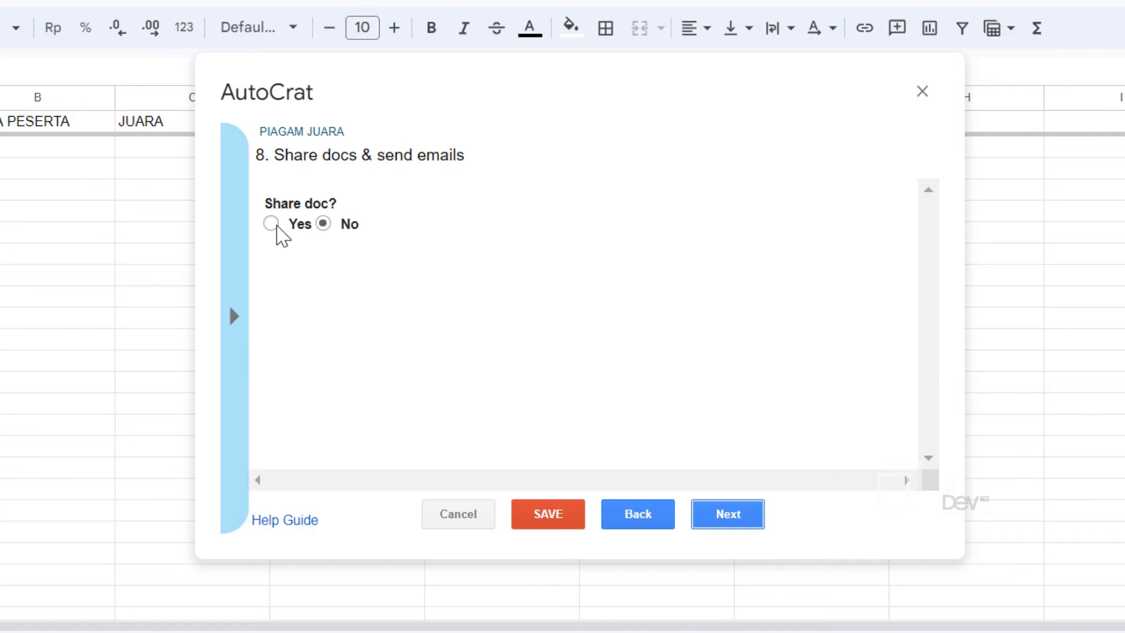
{"action": "left_click", "coordinate": [270, 223]}
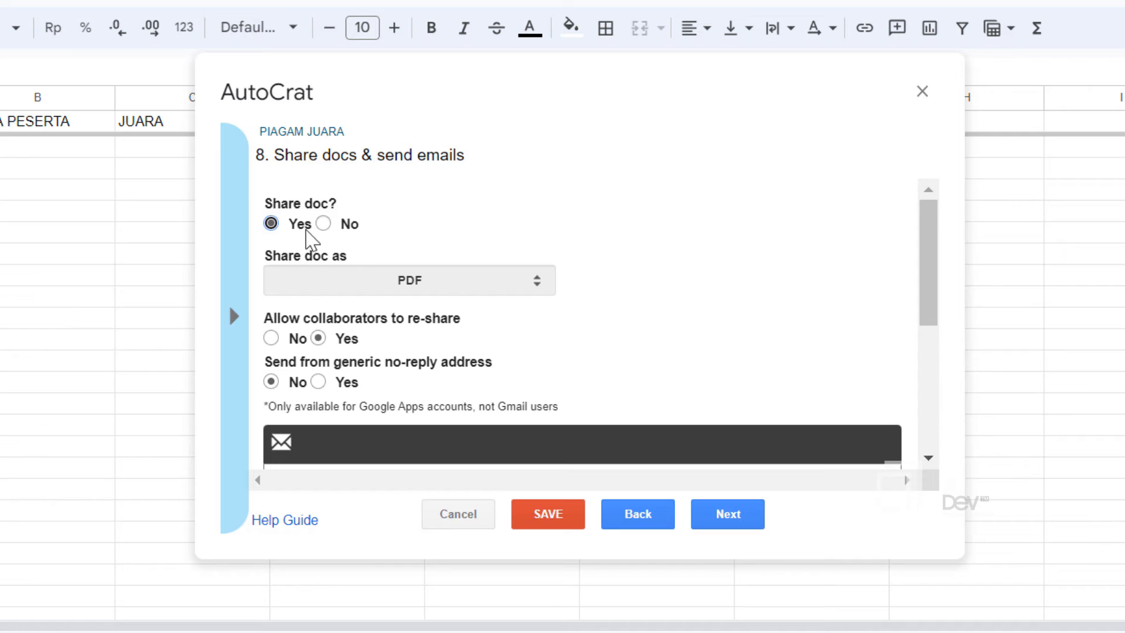
{"action": "scroll", "coordinate": [316, 254], "scroll_direction": "down", "scroll_amount": 5}
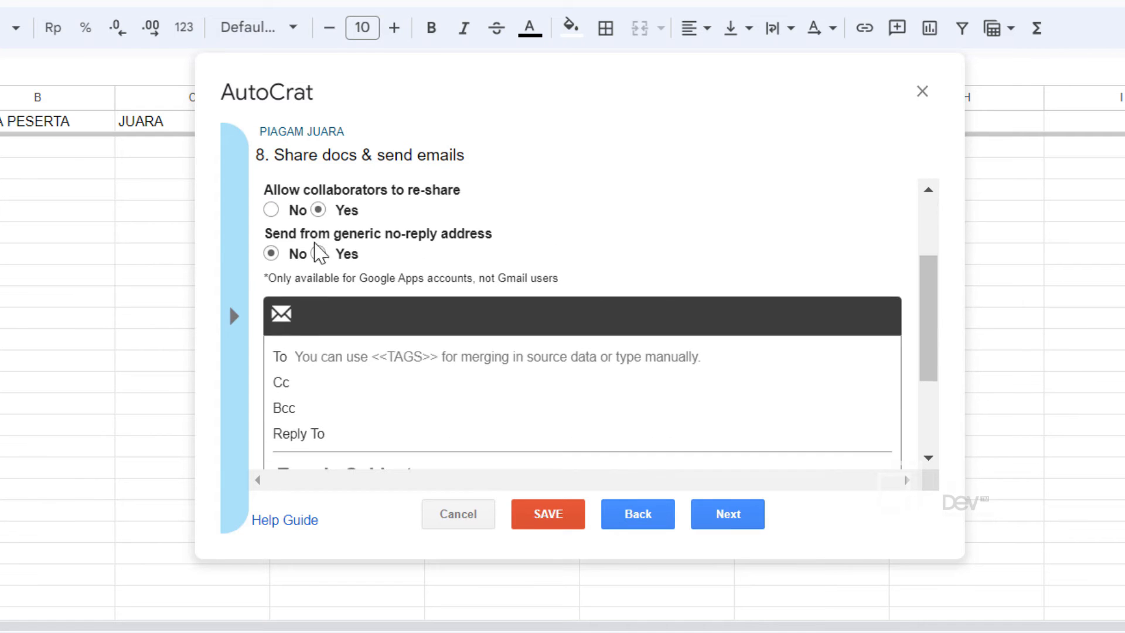
{"action": "scroll", "coordinate": [317, 355], "scroll_direction": "up", "scroll_amount": 2}
{"action": "left_click", "coordinate": [235, 318]}
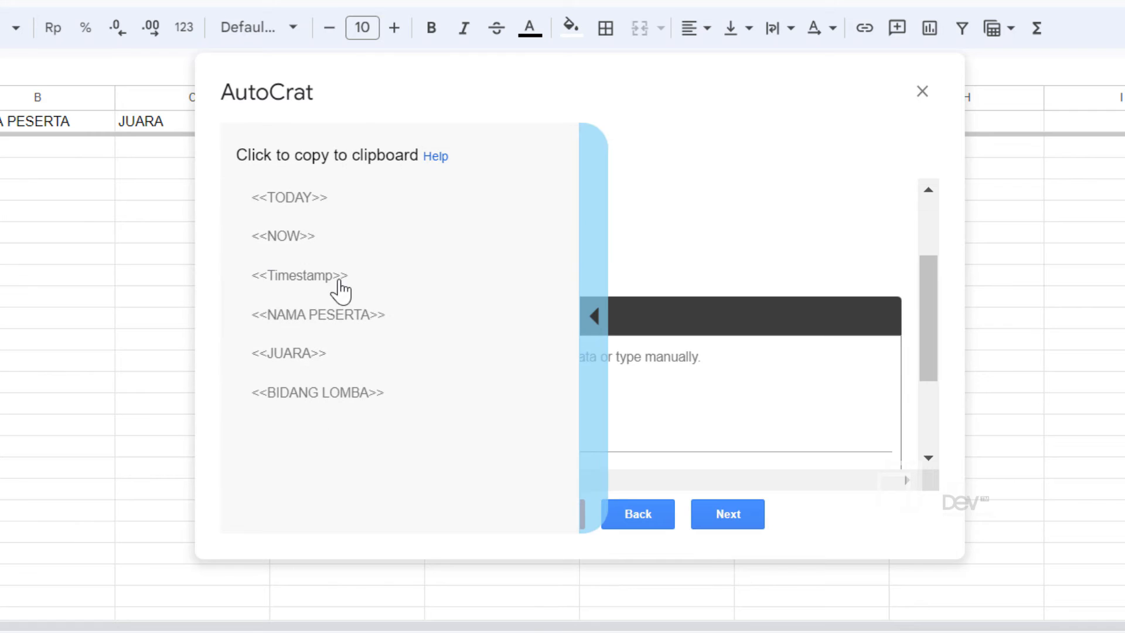
{"action": "left_click", "coordinate": [595, 317]}
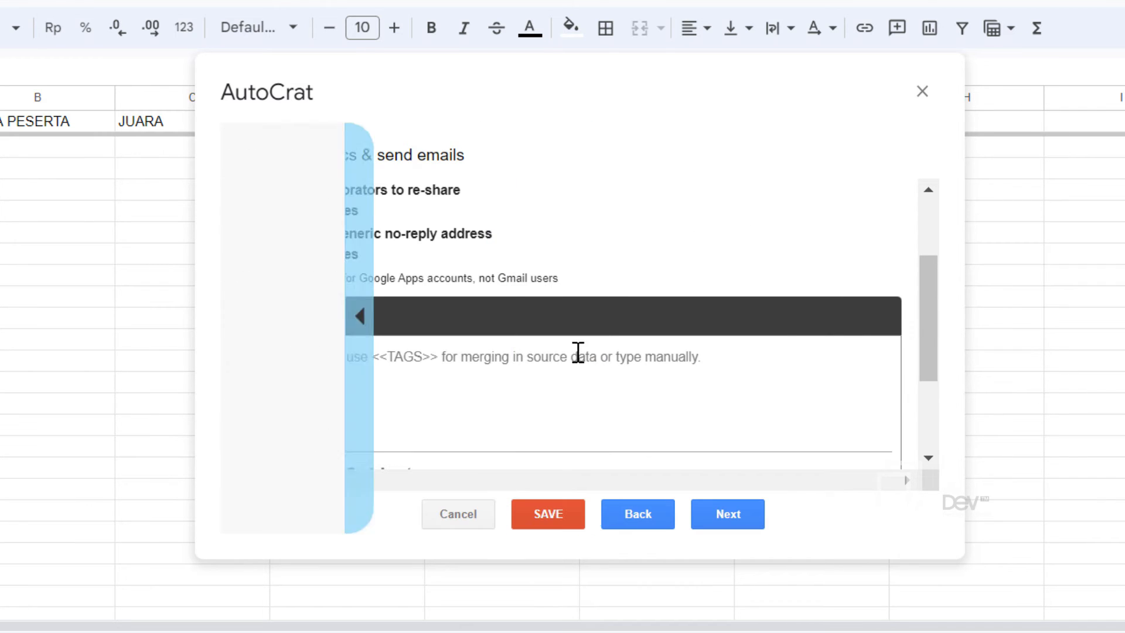
{"action": "left_click", "coordinate": [285, 206]}
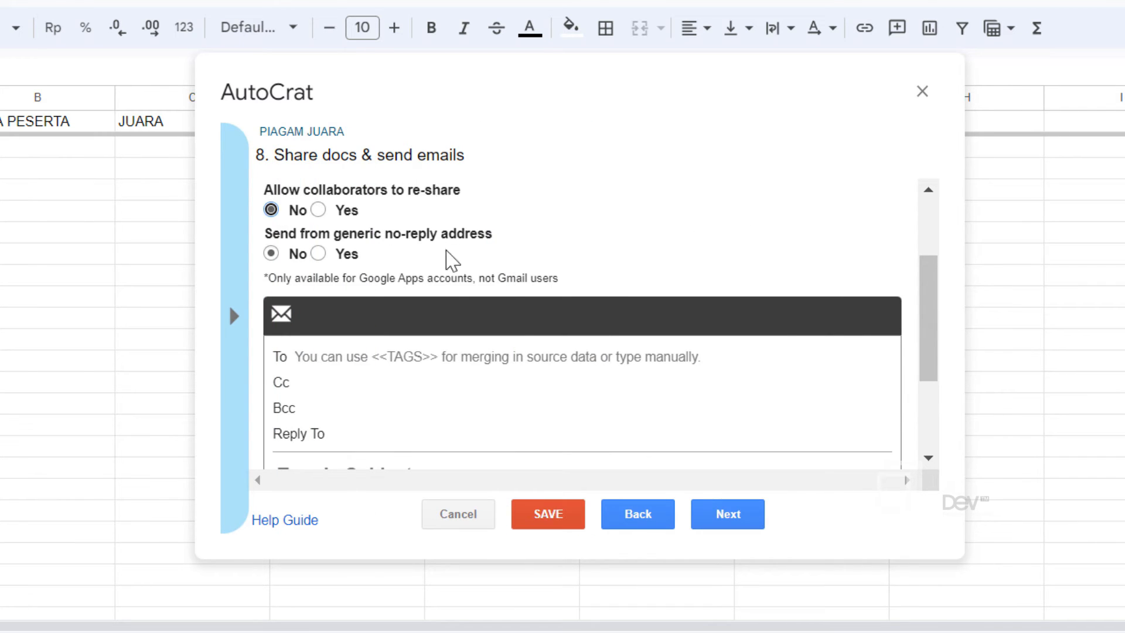
{"action": "scroll", "coordinate": [447, 259], "scroll_direction": "up", "scroll_amount": 2}
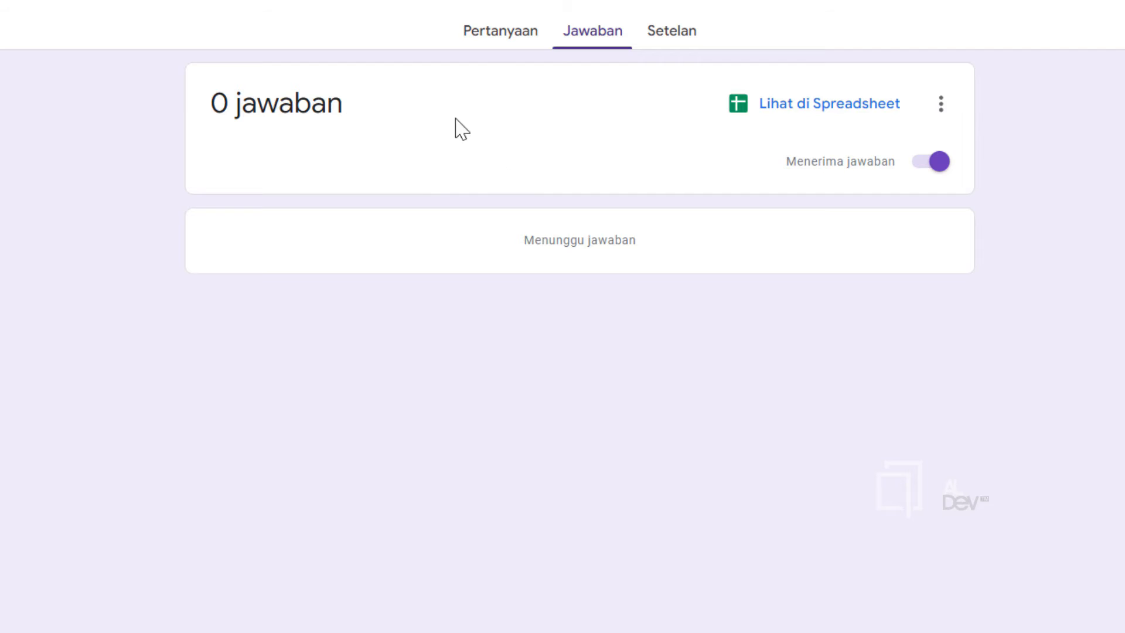
{"action": "left_click", "coordinate": [509, 32]}
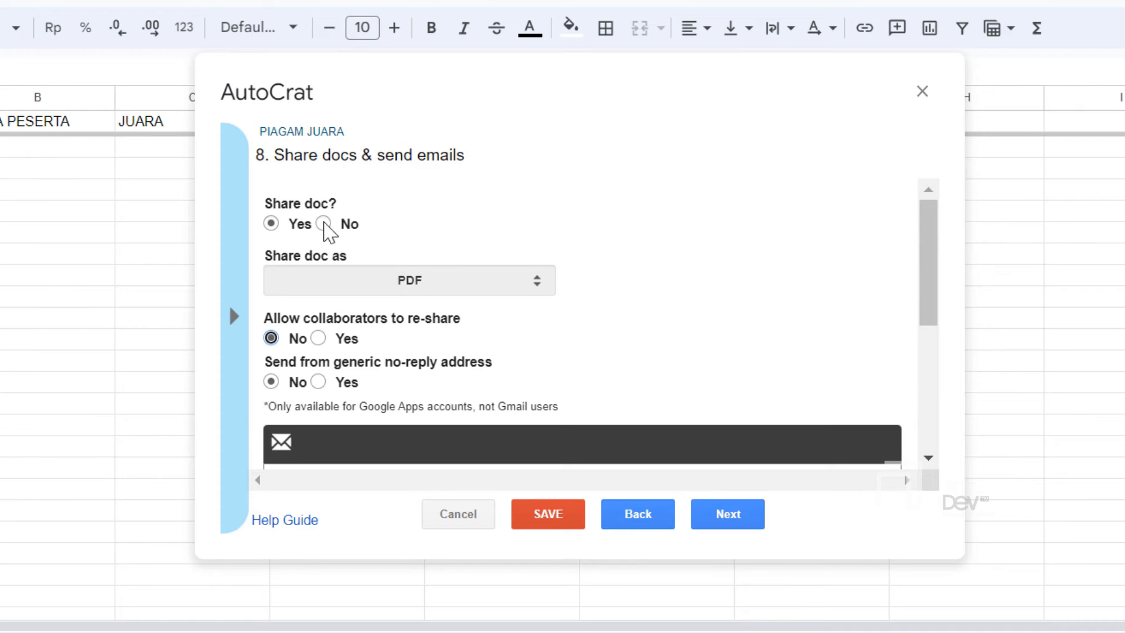
{"action": "left_click", "coordinate": [323, 224]}
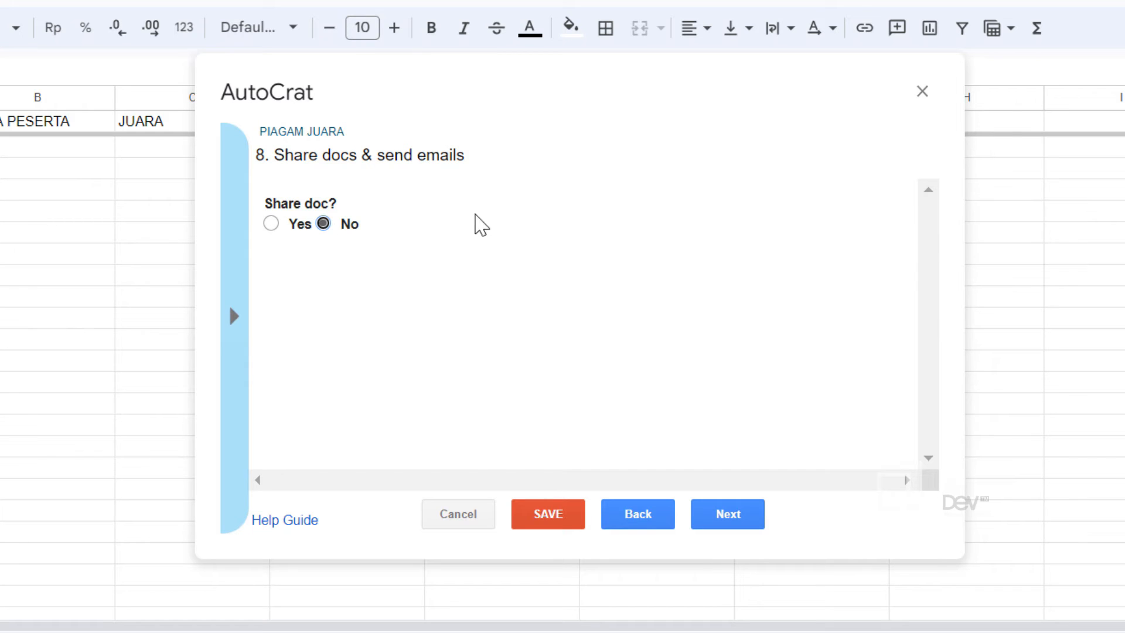
Enable the job's run-on-form trigger, confirm enabling triggers for the project, then save the PIAGAM JUARA job and close AutoCrat.
{"action": "left_click", "coordinate": [743, 519]}
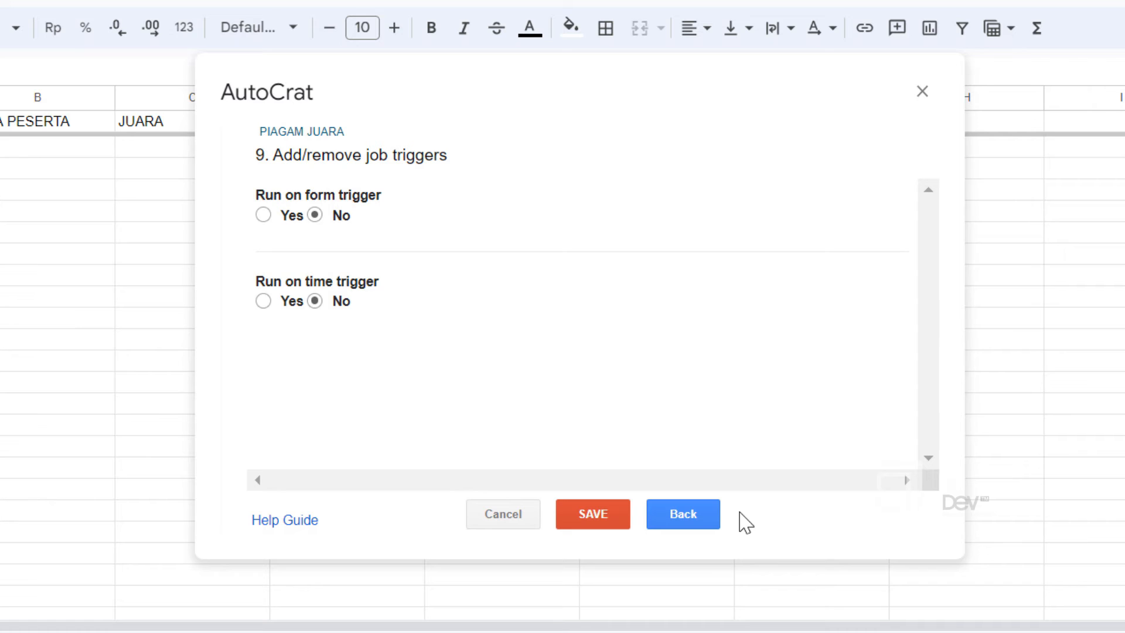
{"action": "left_click", "coordinate": [267, 216]}
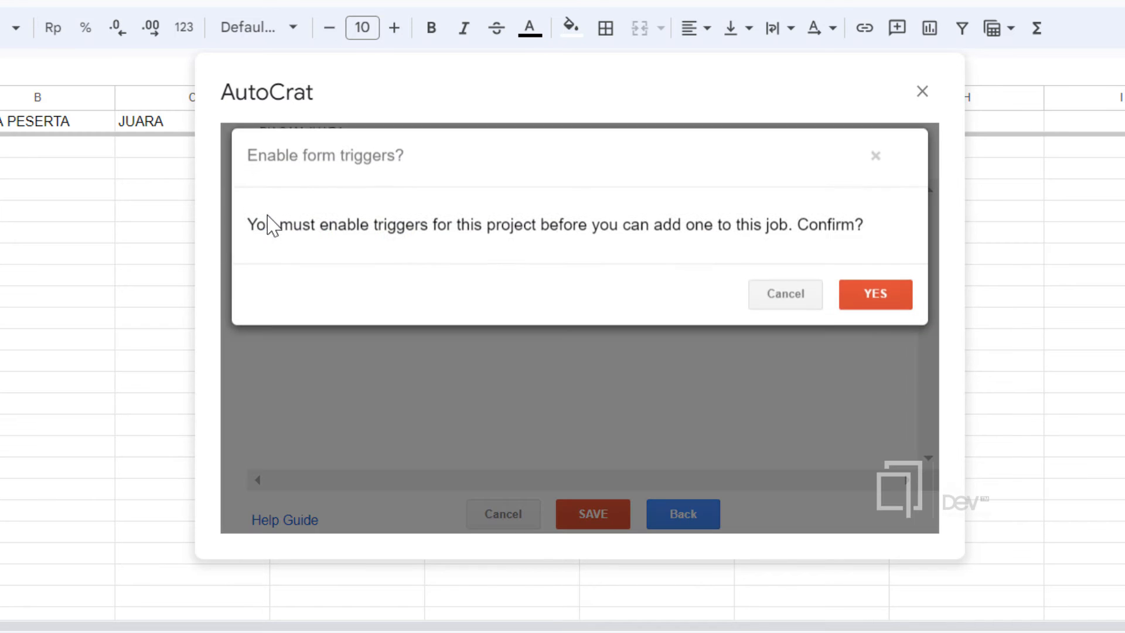
{"action": "left_click", "coordinate": [861, 302]}
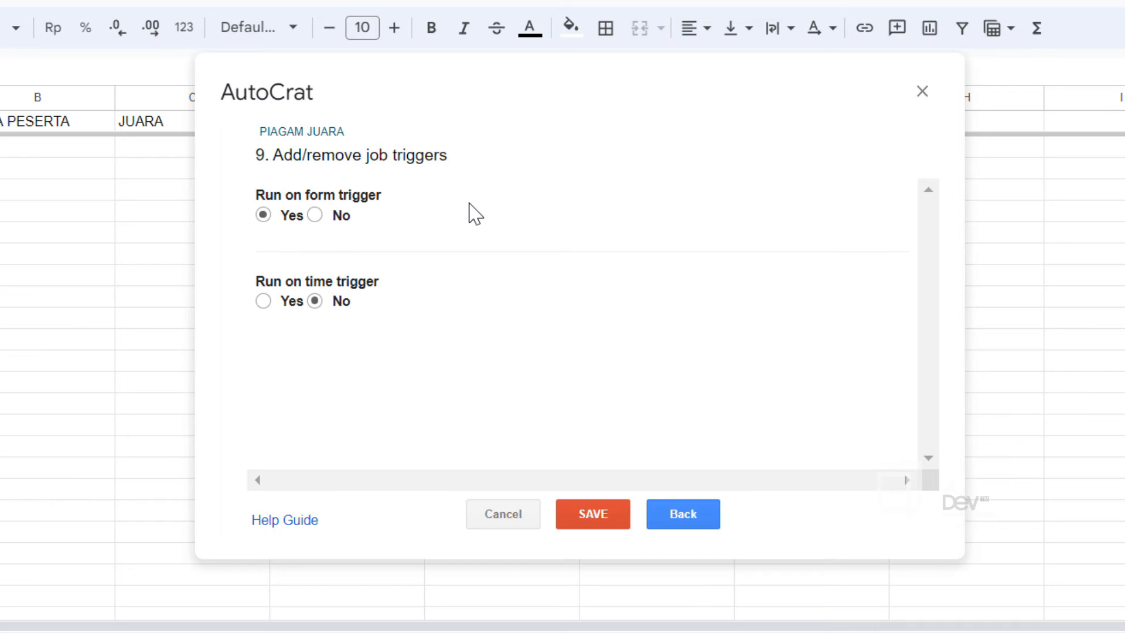
{"action": "left_click", "coordinate": [624, 526]}
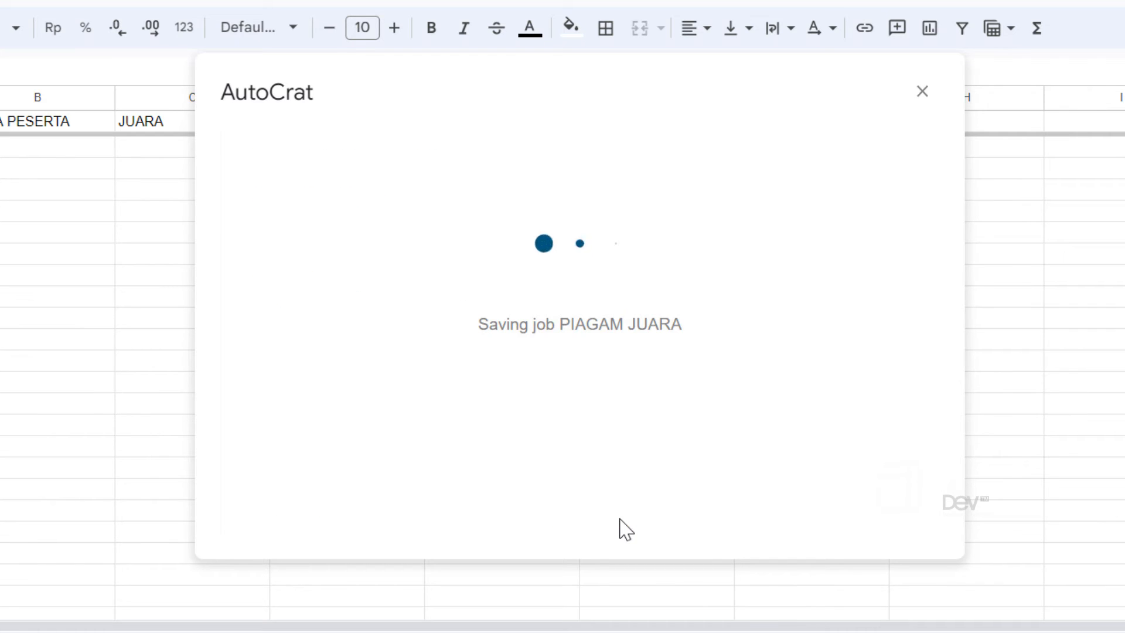
{"action": "left_click", "coordinate": [922, 92]}
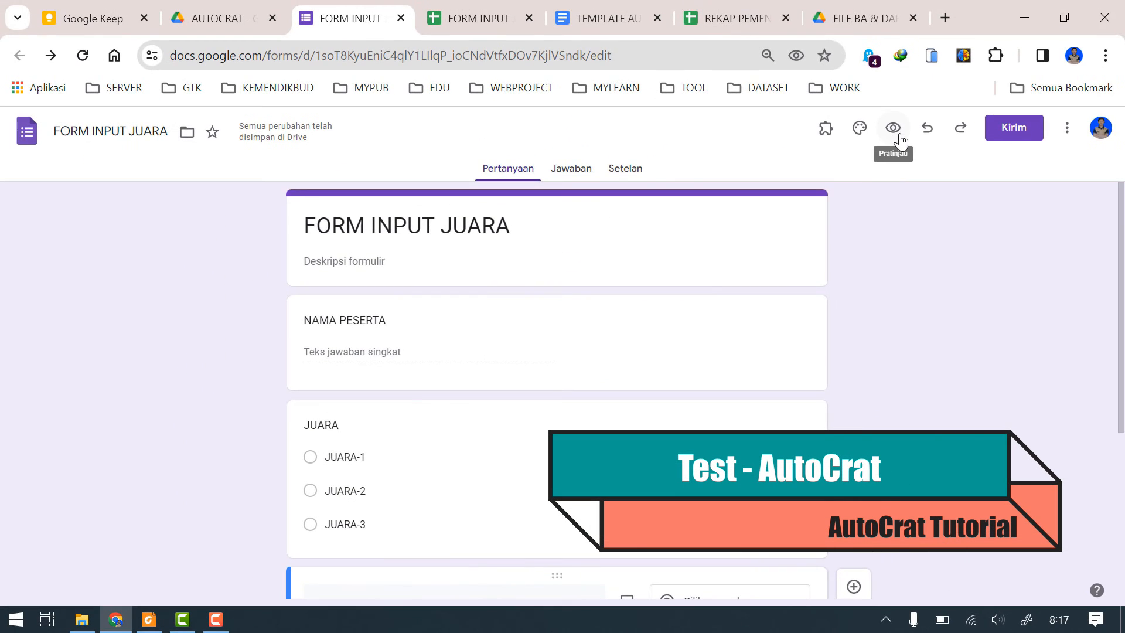
Preview FORM INPUT JUARA and submit a test response with participant ALDEV TM, JUARA-1 and competition field GAMBAR.
{"action": "left_click", "coordinate": [899, 136]}
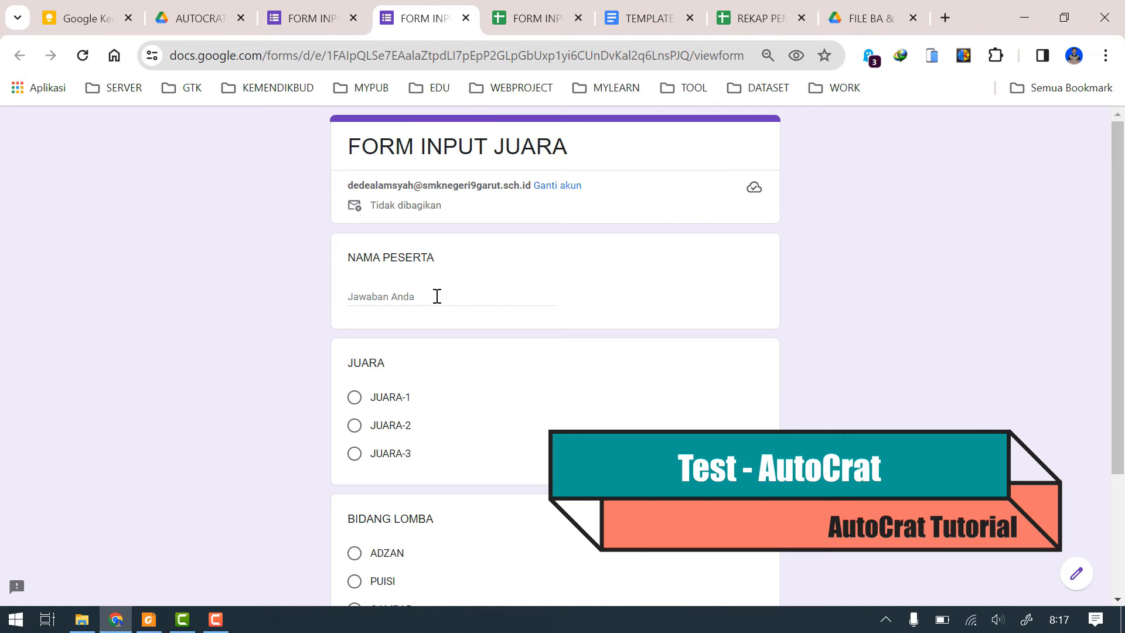
{"action": "left_click", "coordinate": [433, 292]}
{"action": "type", "text": "ALDEV TM"}
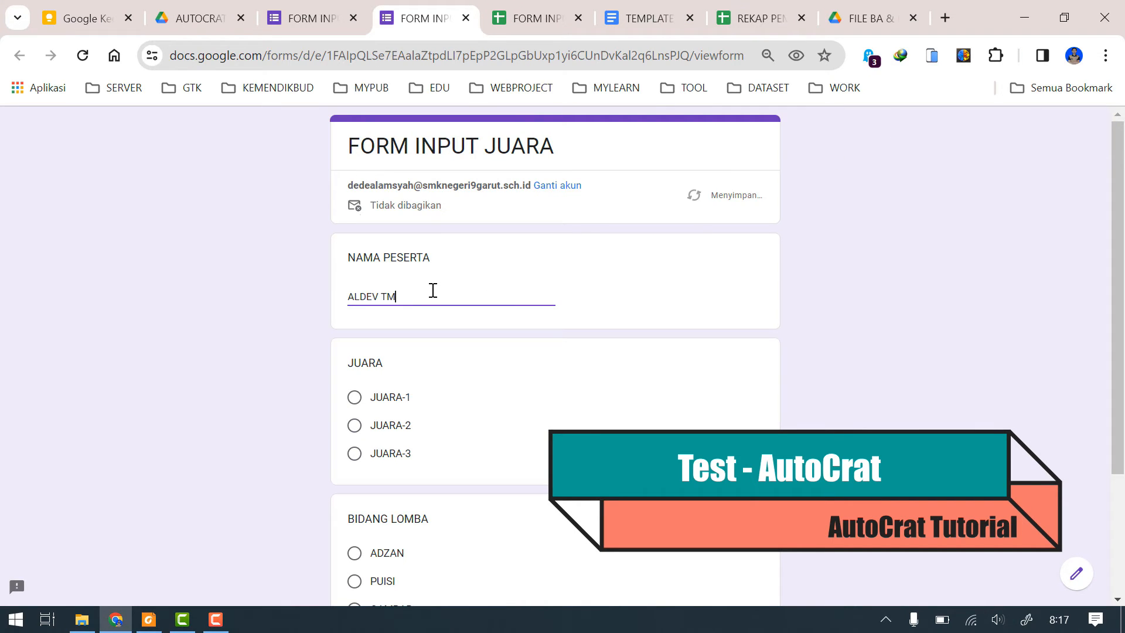
{"action": "left_click", "coordinate": [355, 399]}
{"action": "scroll", "coordinate": [410, 457], "scroll_direction": "down", "scroll_amount": 3}
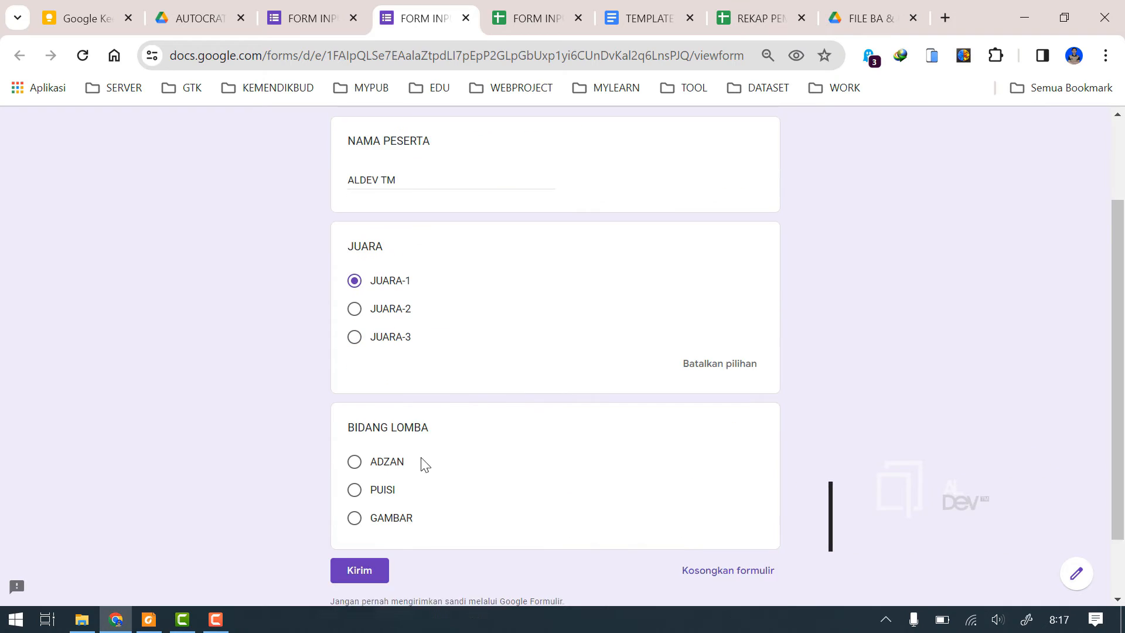
{"action": "left_click", "coordinate": [354, 459]}
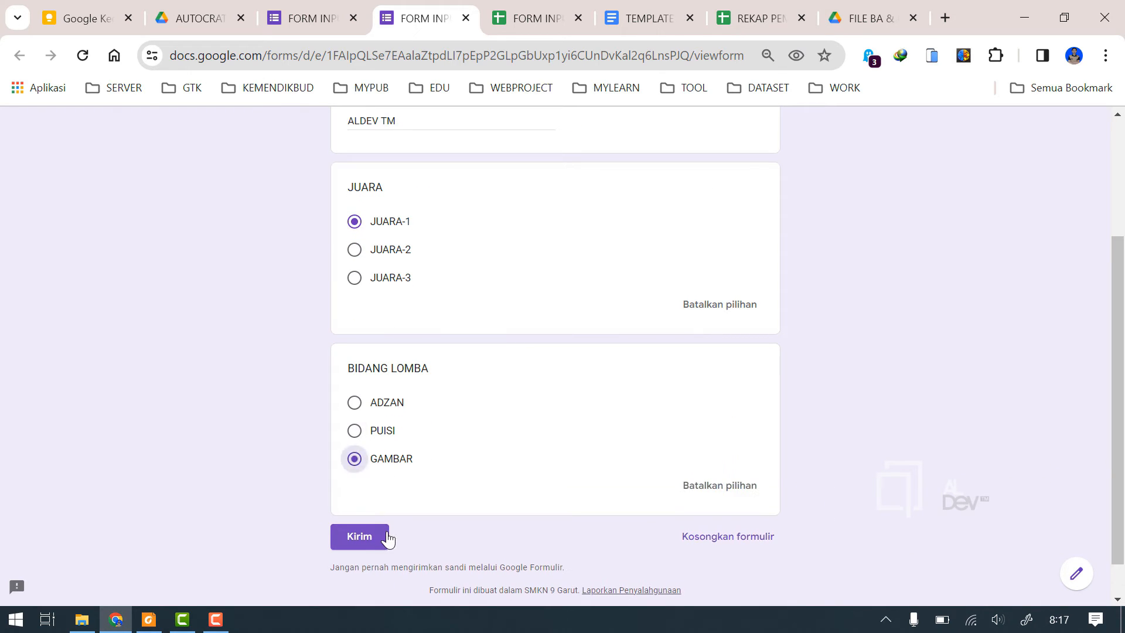
{"action": "left_click", "coordinate": [360, 536]}
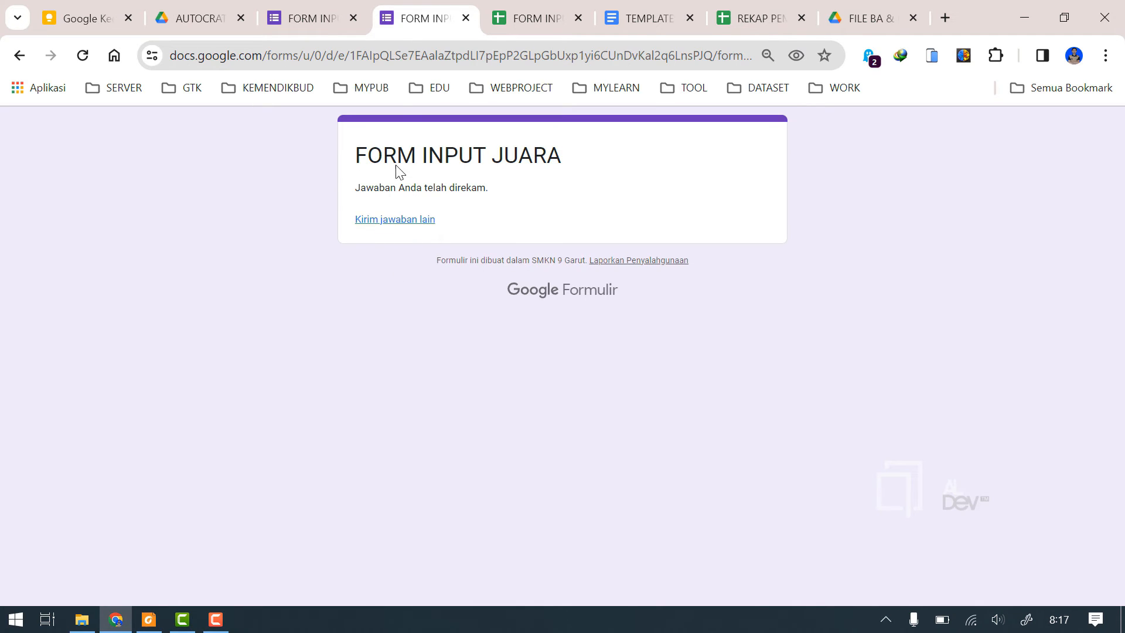
Check the generated certificate PDF in the FILE PIAGAM folder in Drive and close its preview.
{"action": "left_click", "coordinate": [211, 18]}
{"action": "left_click", "coordinate": [352, 452]}
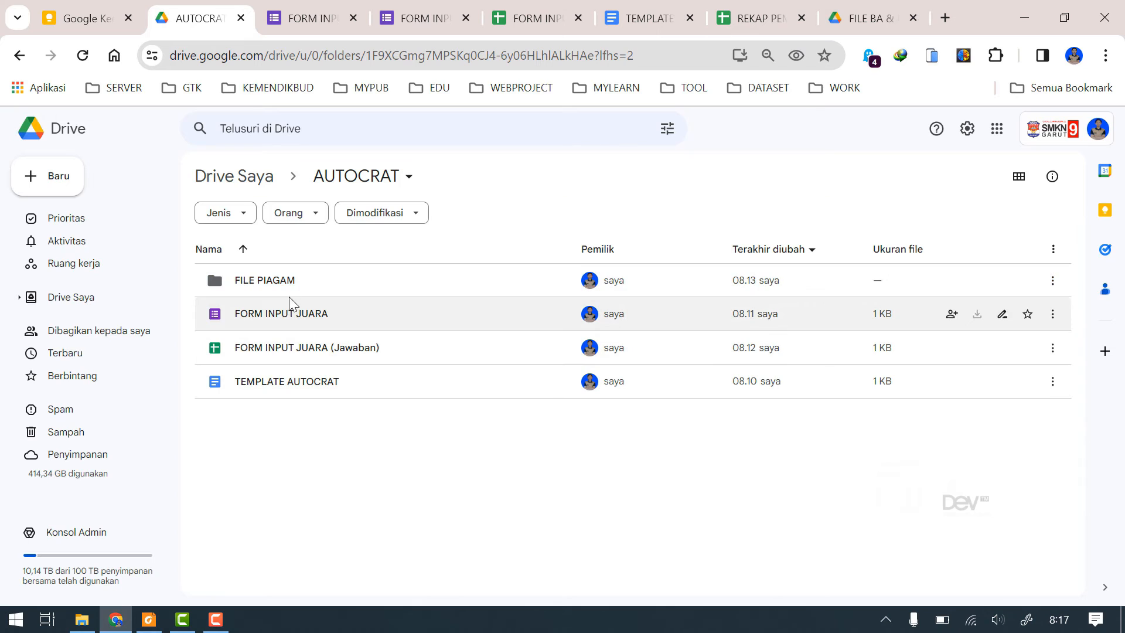
{"action": "double_click", "coordinate": [288, 286]}
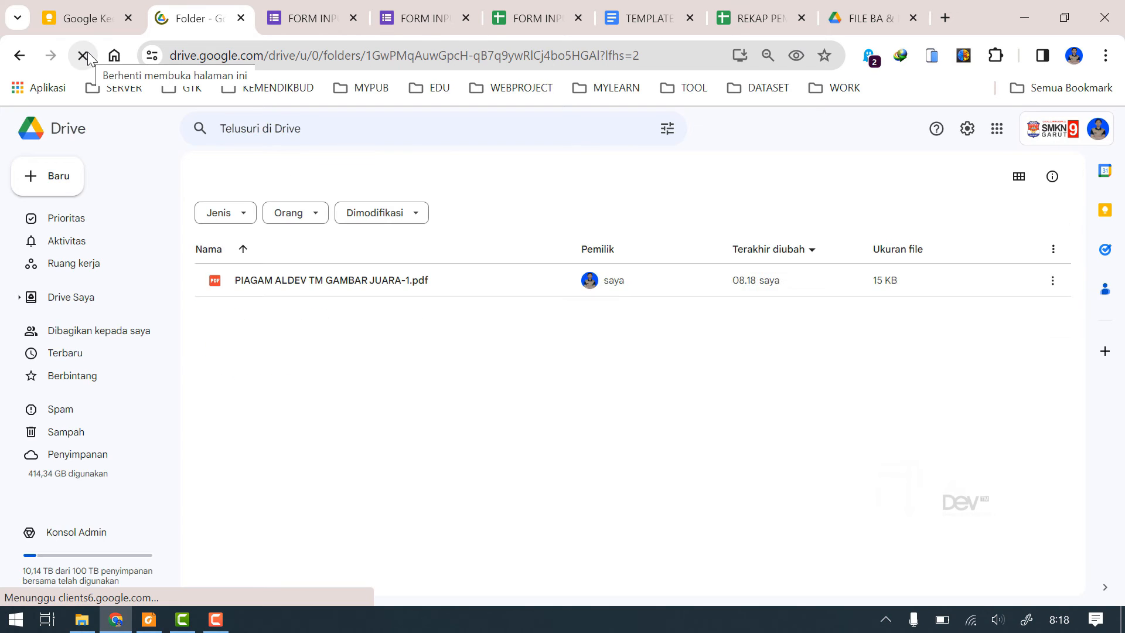
{"action": "left_click", "coordinate": [379, 286]}
{"action": "double_click", "coordinate": [378, 284]}
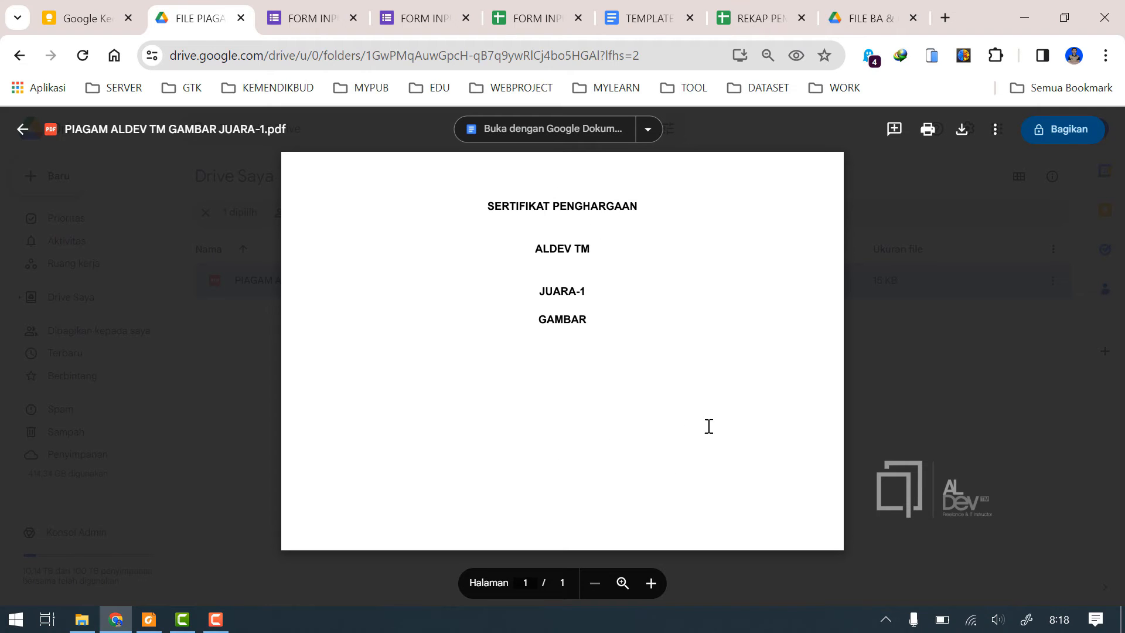
{"action": "left_click", "coordinate": [884, 388]}
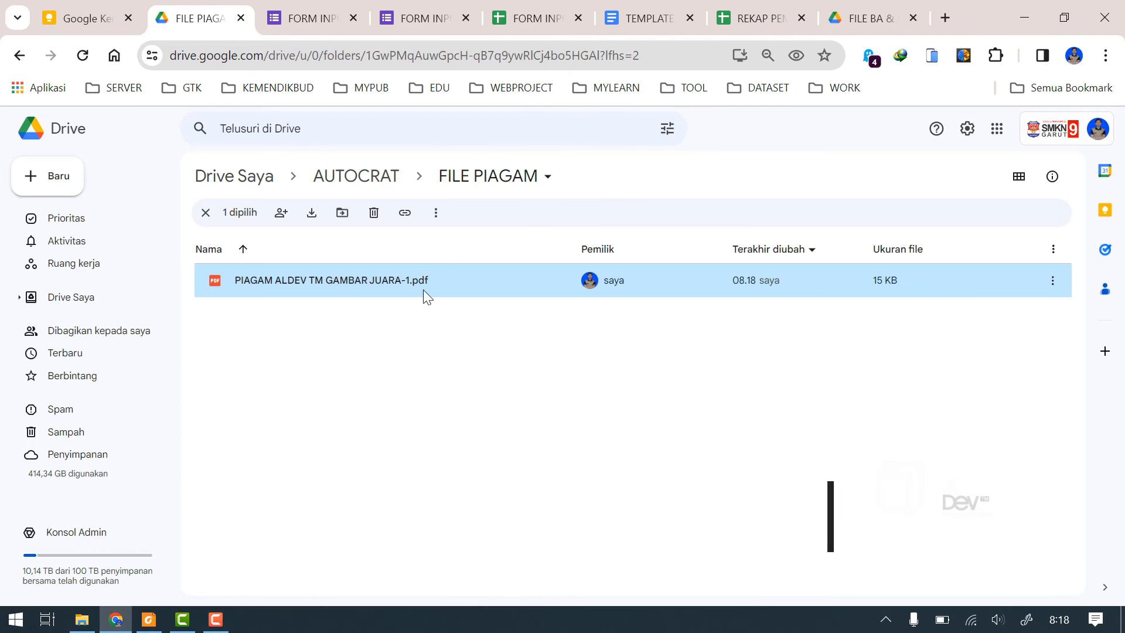
Launch the Autocrat add-on again in the FORM INPUT JUARA (Jawaban) spreadsheet.
{"action": "left_click", "coordinate": [516, 6]}
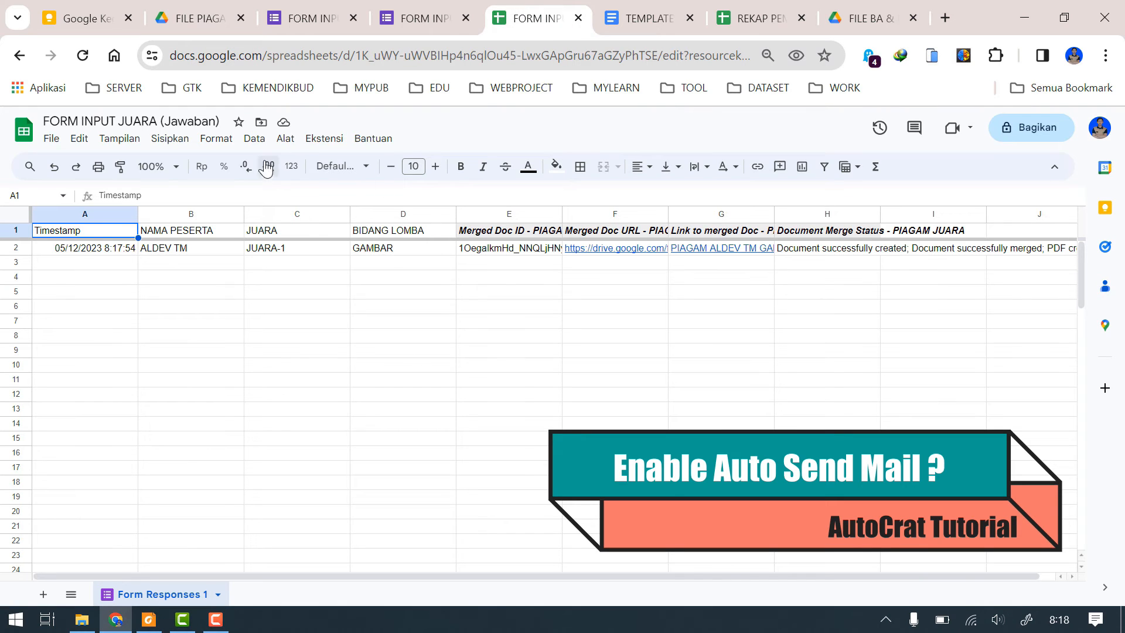
{"action": "left_click", "coordinate": [321, 140]}
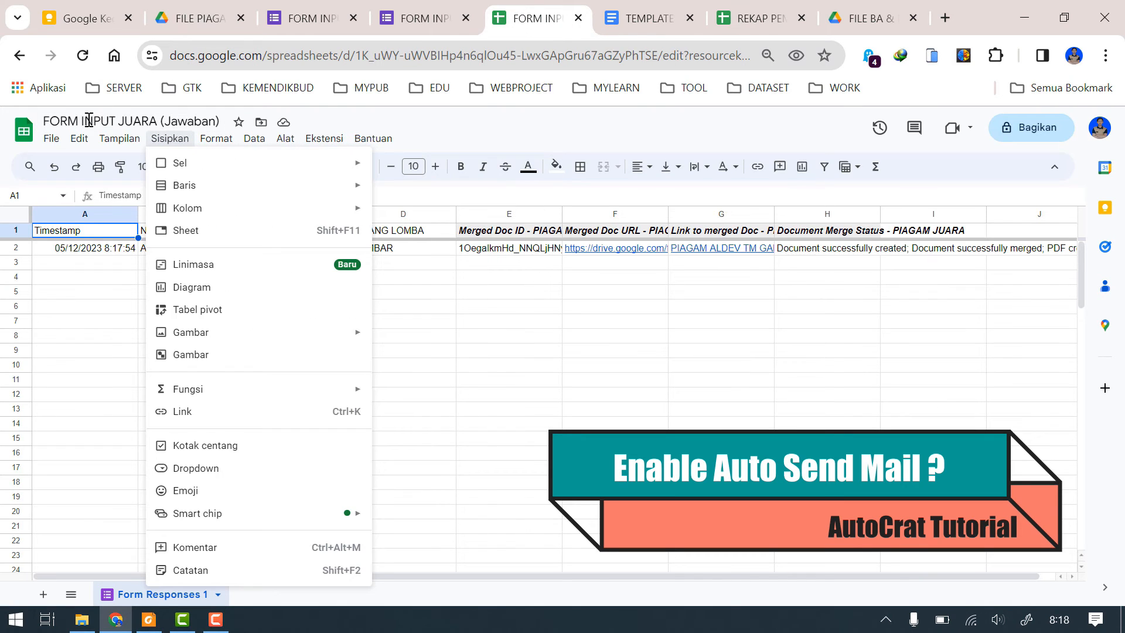
{"action": "mouse_move", "coordinate": [324, 147]}
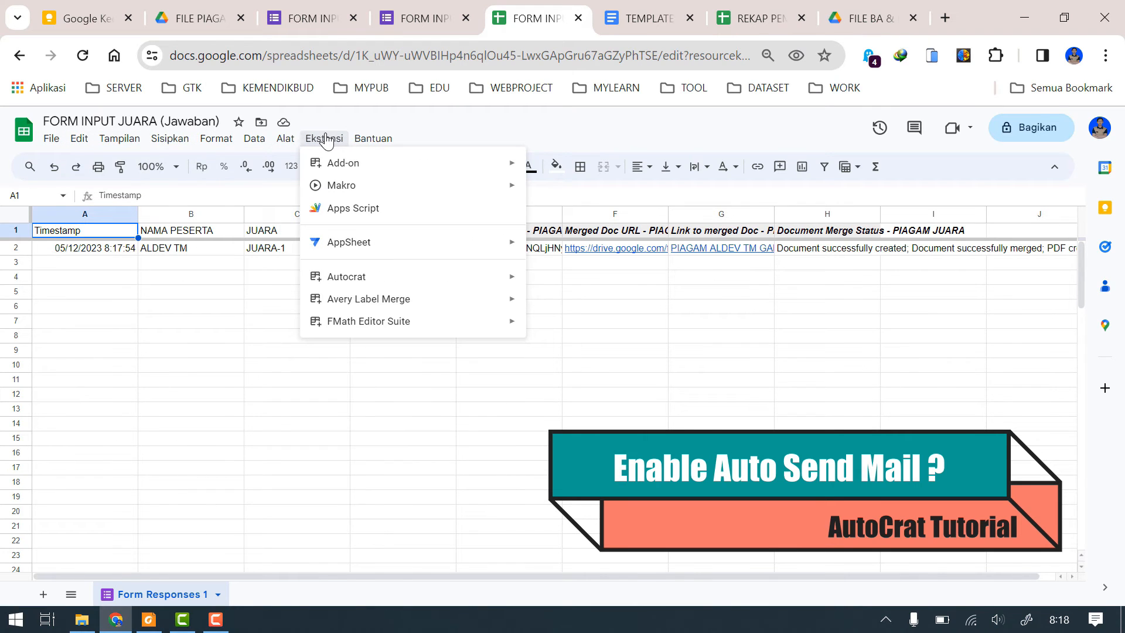
{"action": "mouse_move", "coordinate": [417, 280]}
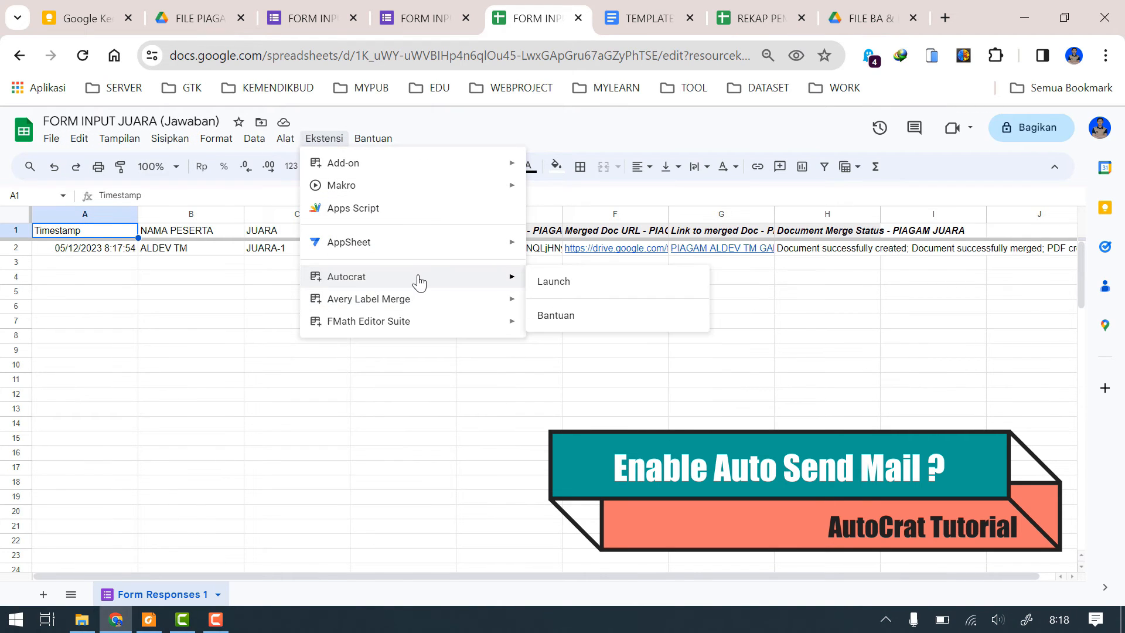
{"action": "left_click", "coordinate": [567, 282]}
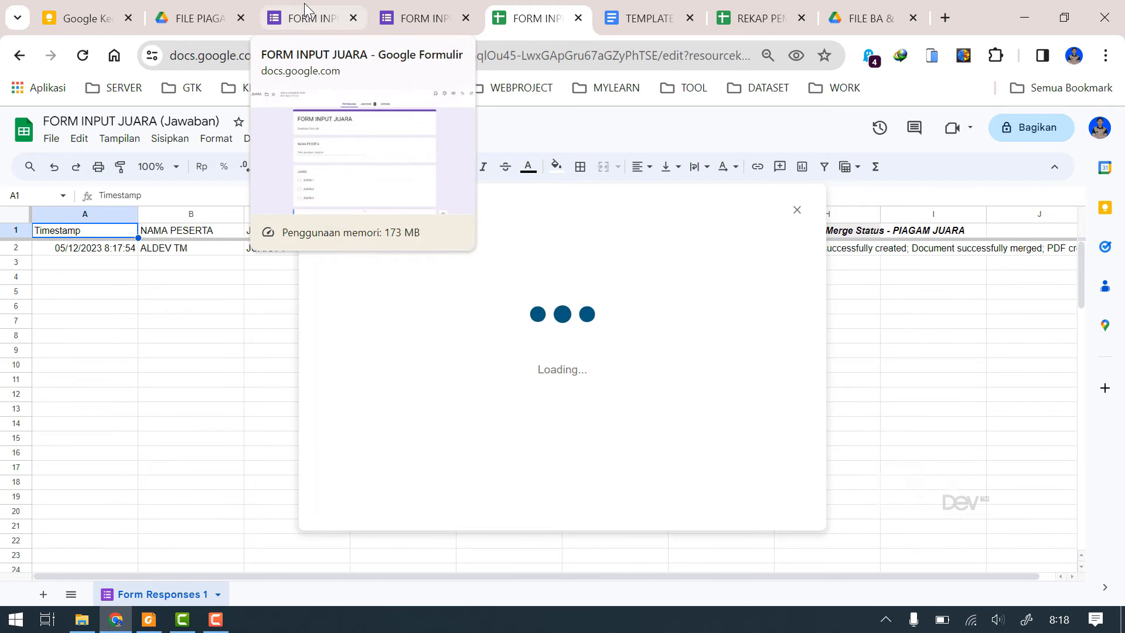
Set FORM INPUT JUARA to collect email addresses through Input responden and return to its questions.
{"action": "left_click", "coordinate": [332, 22]}
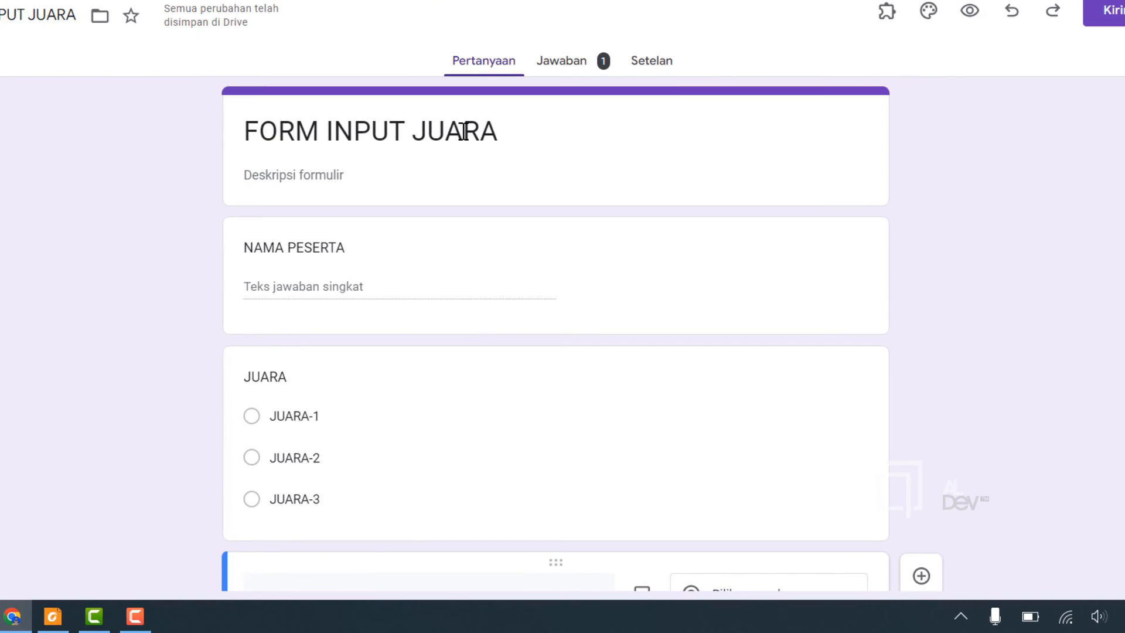
{"action": "left_click", "coordinate": [647, 67]}
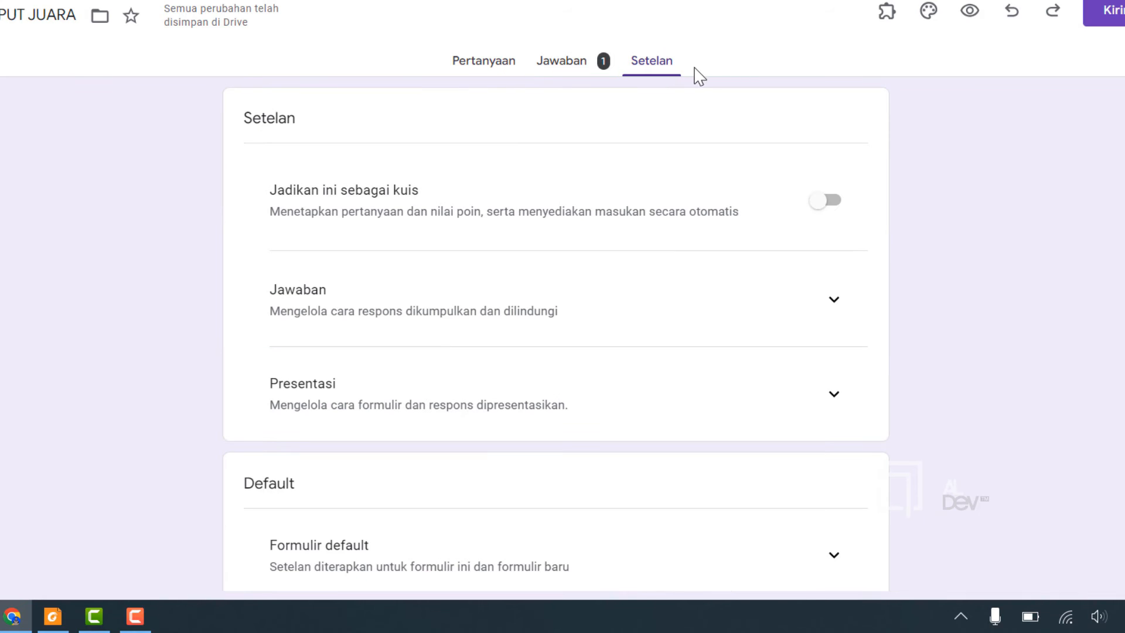
{"action": "scroll", "coordinate": [718, 352], "scroll_direction": "down", "scroll_amount": 3}
{"action": "left_click", "coordinate": [834, 122]}
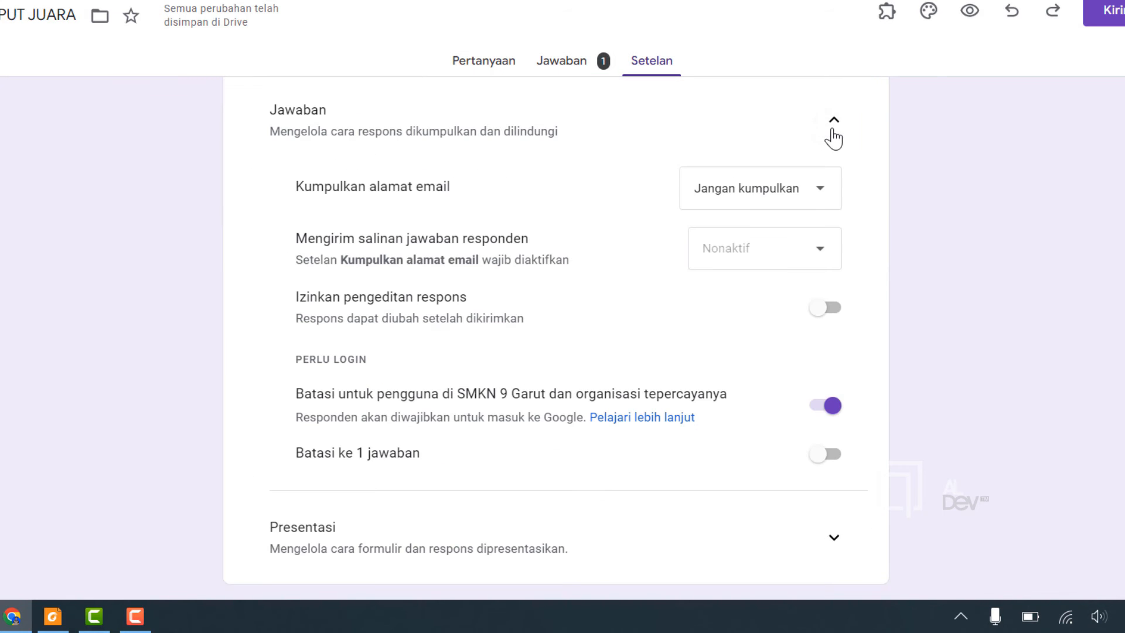
{"action": "left_click", "coordinate": [745, 201]}
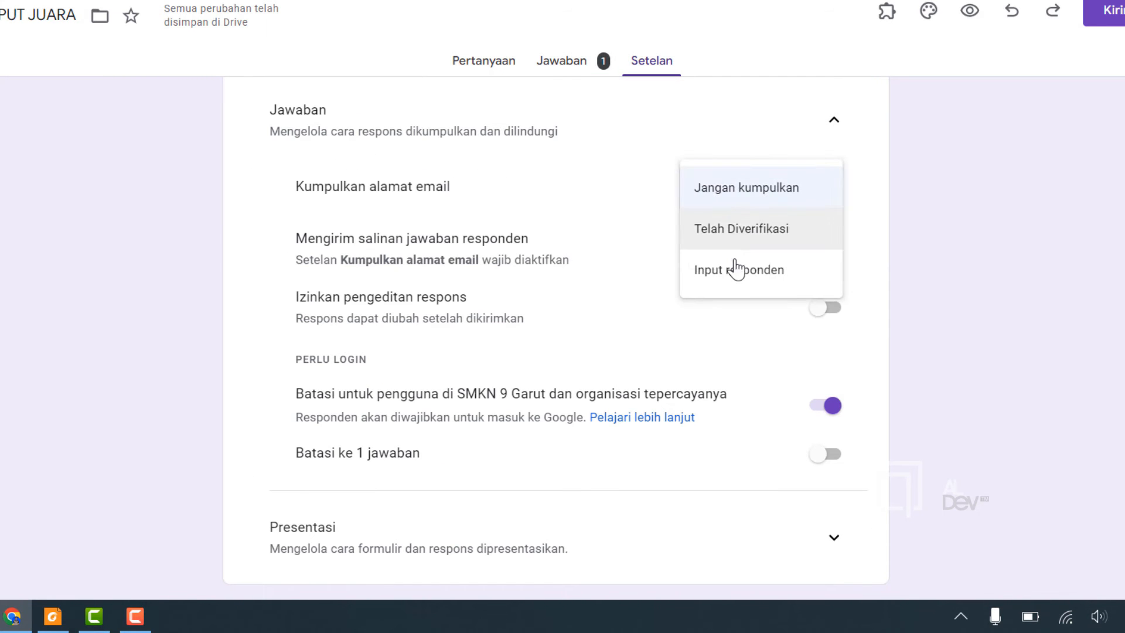
{"action": "left_click", "coordinate": [743, 281]}
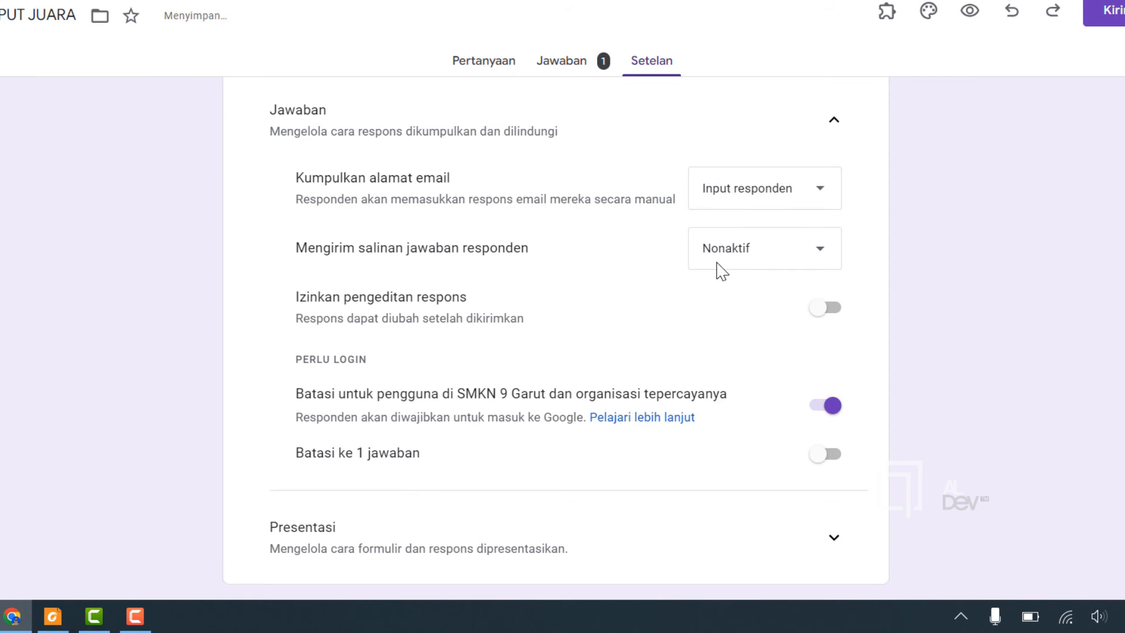
{"action": "left_click", "coordinate": [484, 63]}
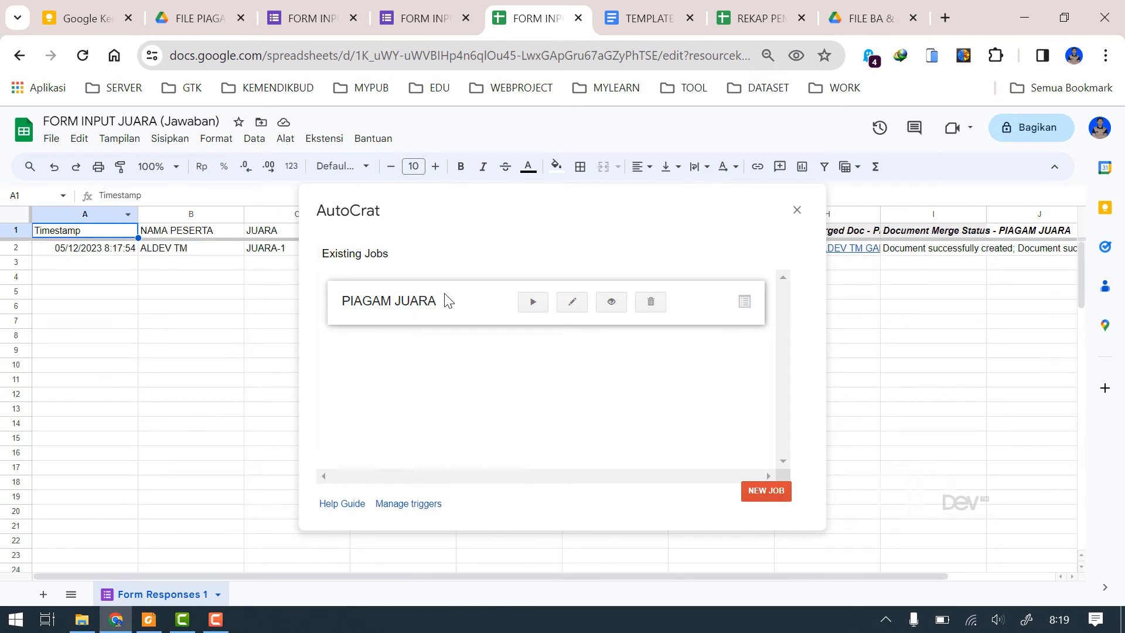
Edit the existing PIAGAM JUARA job in the response spreadsheet and advance to its document sharing and email settings.
{"action": "left_click", "coordinate": [573, 304]}
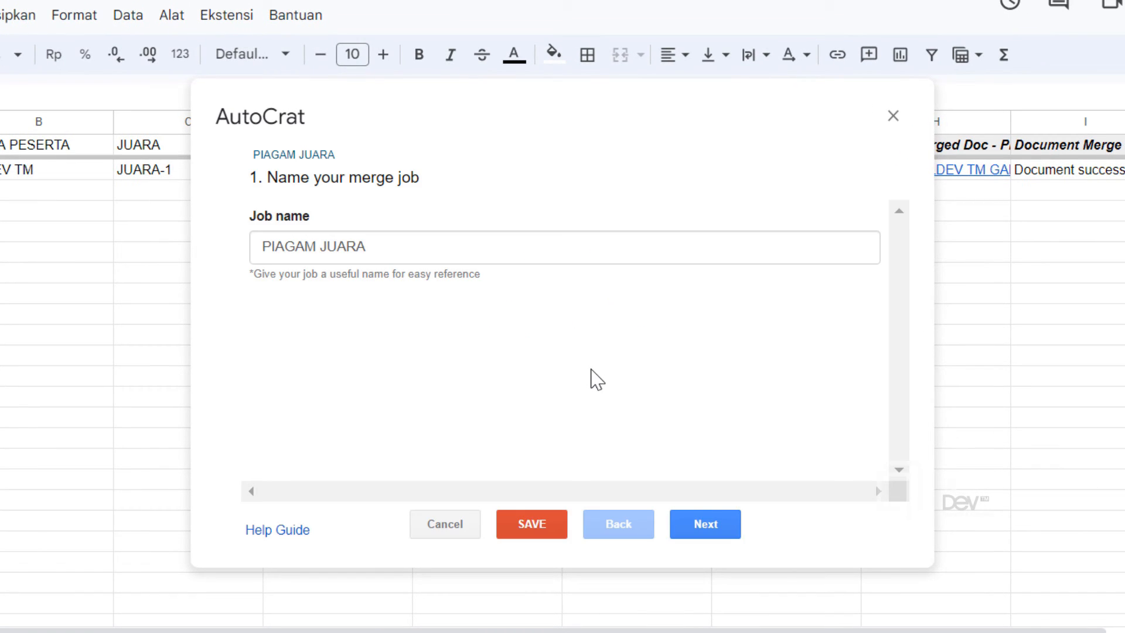
{"action": "left_click", "coordinate": [714, 516]}
{"action": "left_click", "coordinate": [714, 516]}
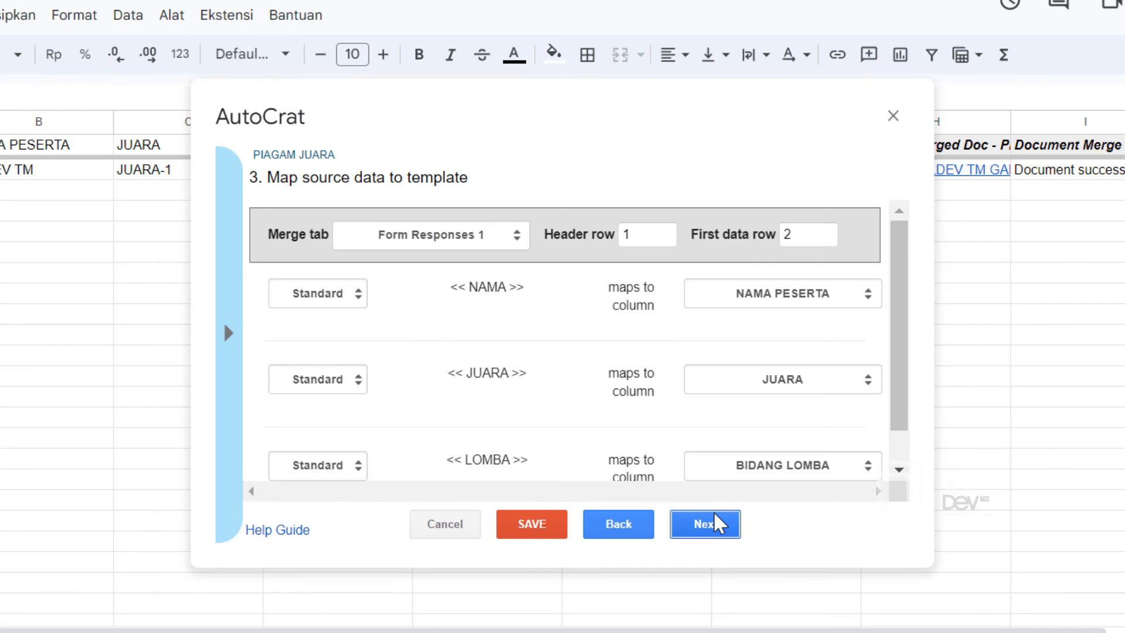
{"action": "left_click", "coordinate": [714, 515]}
{"action": "left_click", "coordinate": [714, 515]}
{"action": "left_click", "coordinate": [714, 516]}
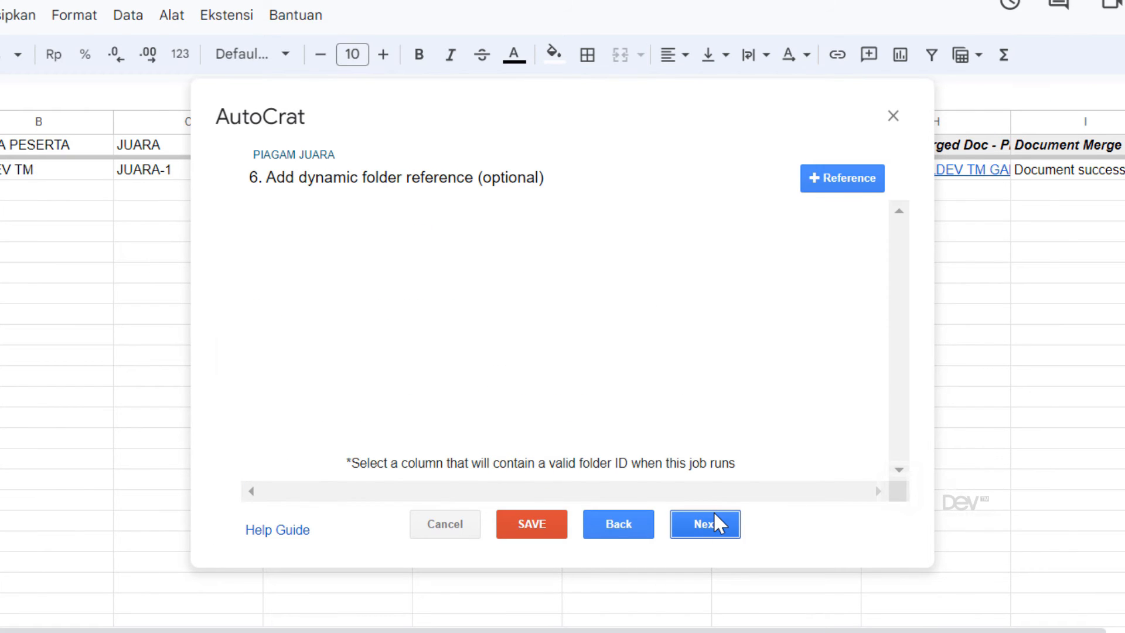
{"action": "left_click", "coordinate": [715, 515]}
{"action": "left_click", "coordinate": [715, 521]}
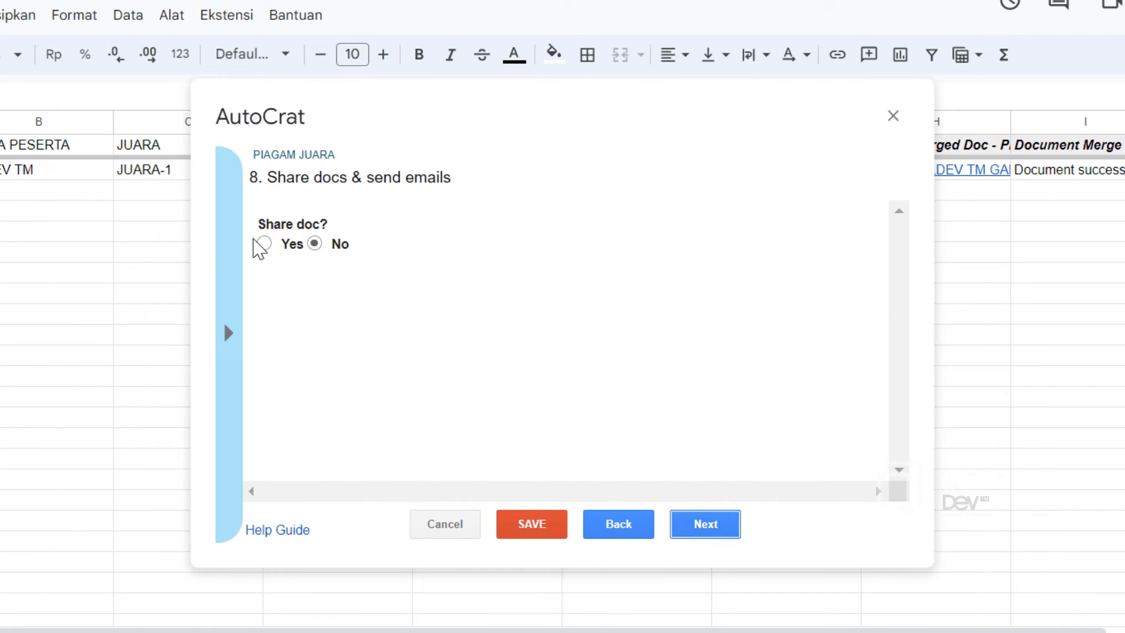
Turn on document sharing and set the email recipient to the <<Email Address>> tag.
{"action": "left_click", "coordinate": [264, 243]}
{"action": "scroll", "coordinate": [678, 357], "scroll_direction": "down", "scroll_amount": 5}
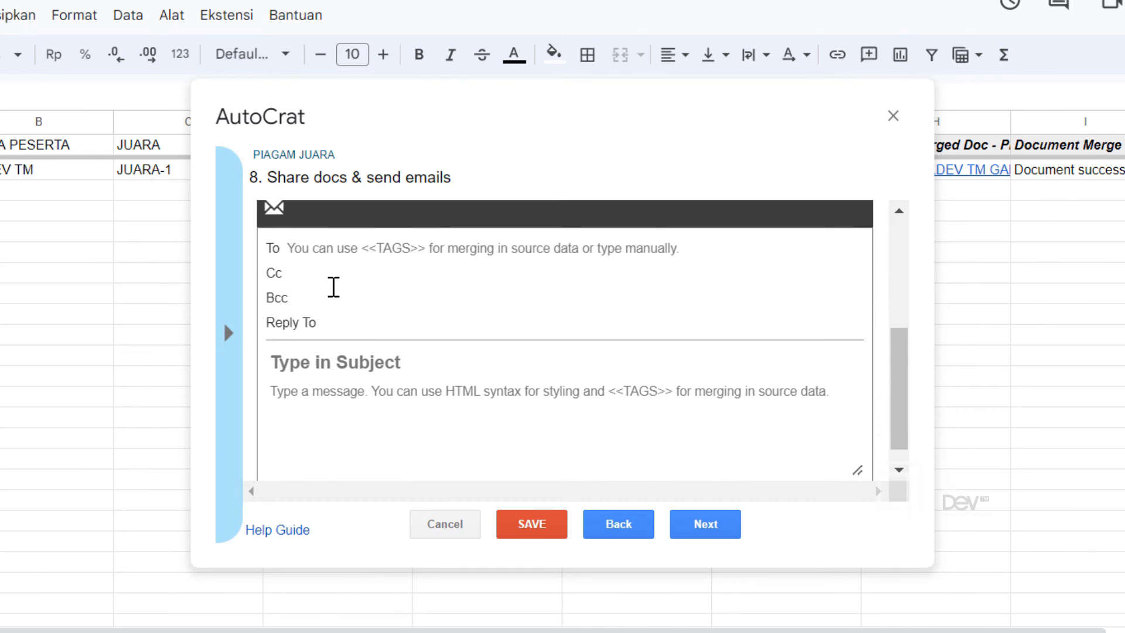
{"action": "left_click", "coordinate": [324, 246]}
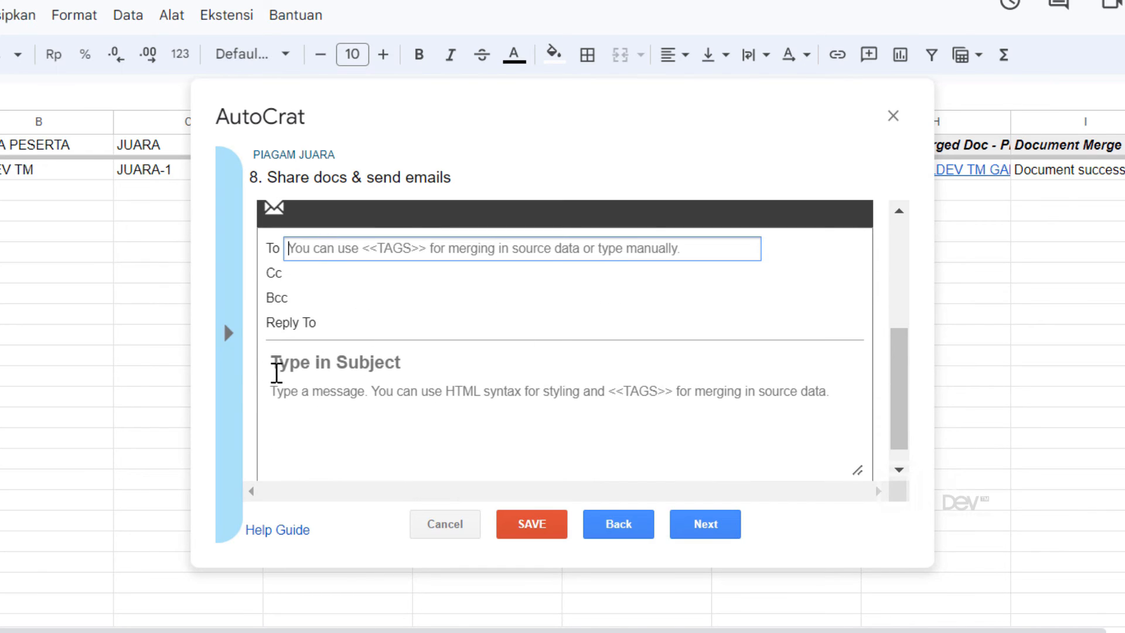
{"action": "left_click", "coordinate": [233, 369]}
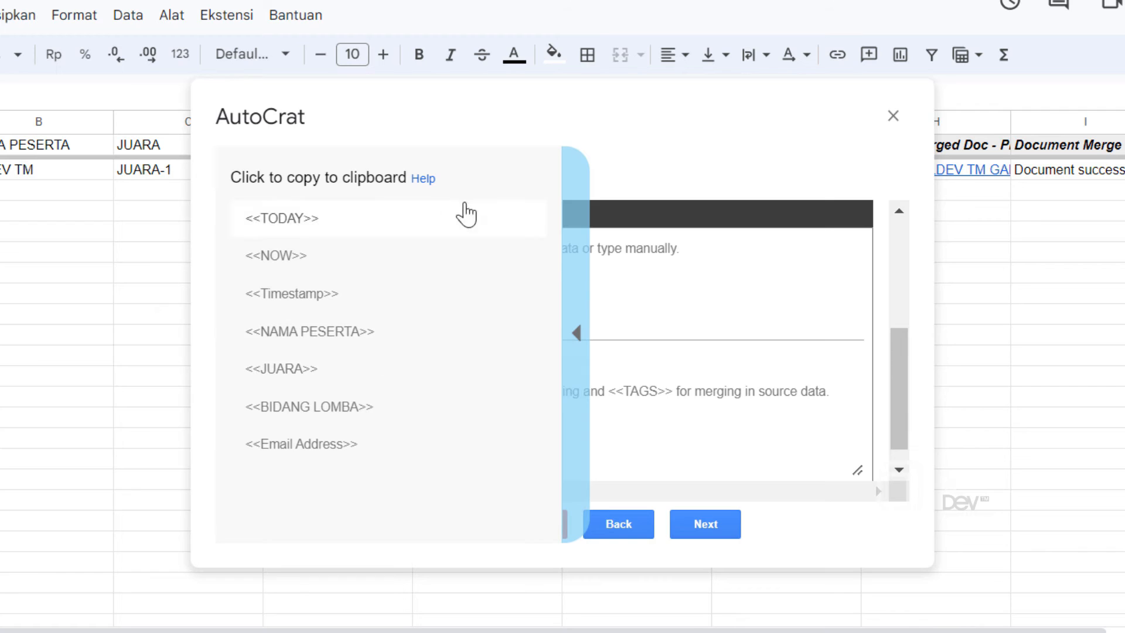
{"action": "left_click", "coordinate": [378, 457]}
{"action": "left_click", "coordinate": [339, 248]}
{"action": "type", "text": "<<Email Address>>"}
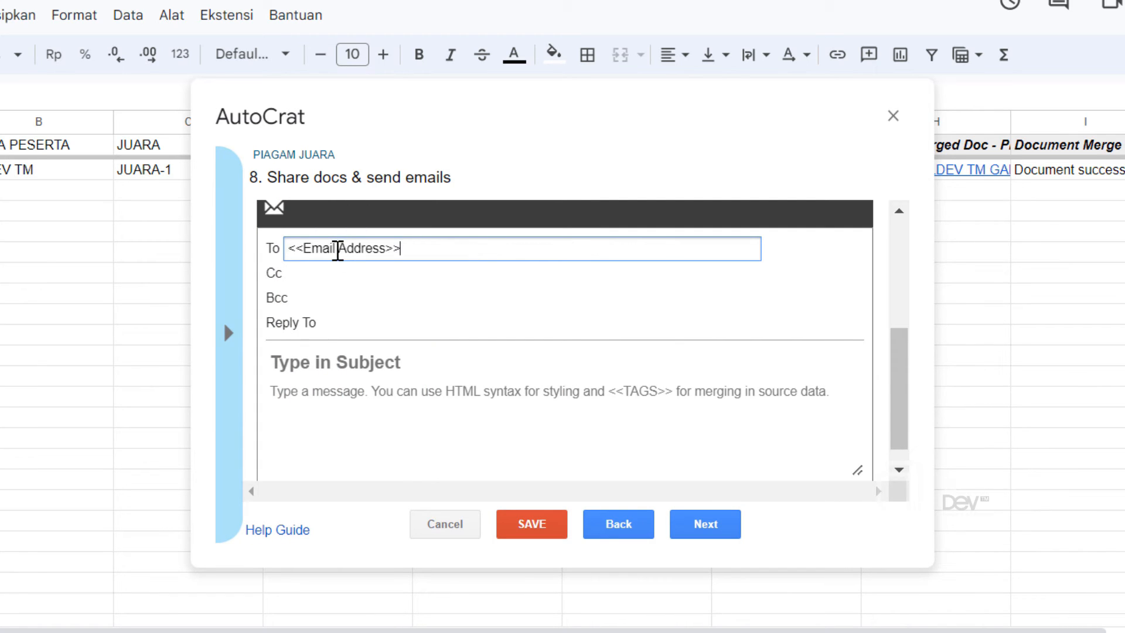
Begin the email subject with FILE PIAGAM followed by the <<NAMA PESERTA>> tag.
{"action": "left_click", "coordinate": [339, 370]}
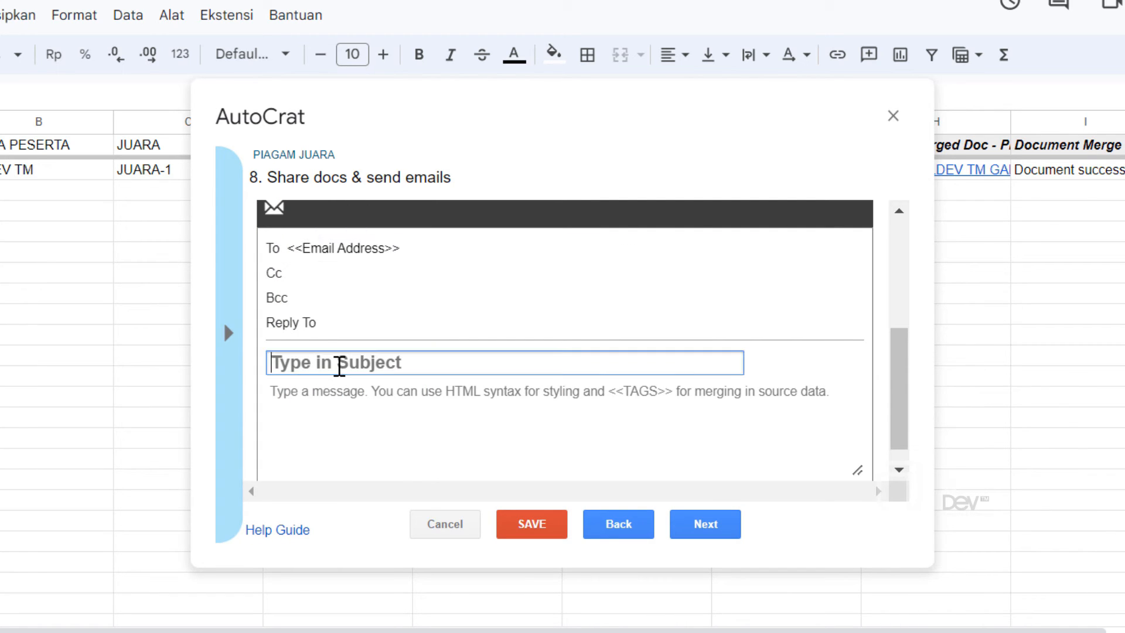
{"action": "type", "text": "FI"}
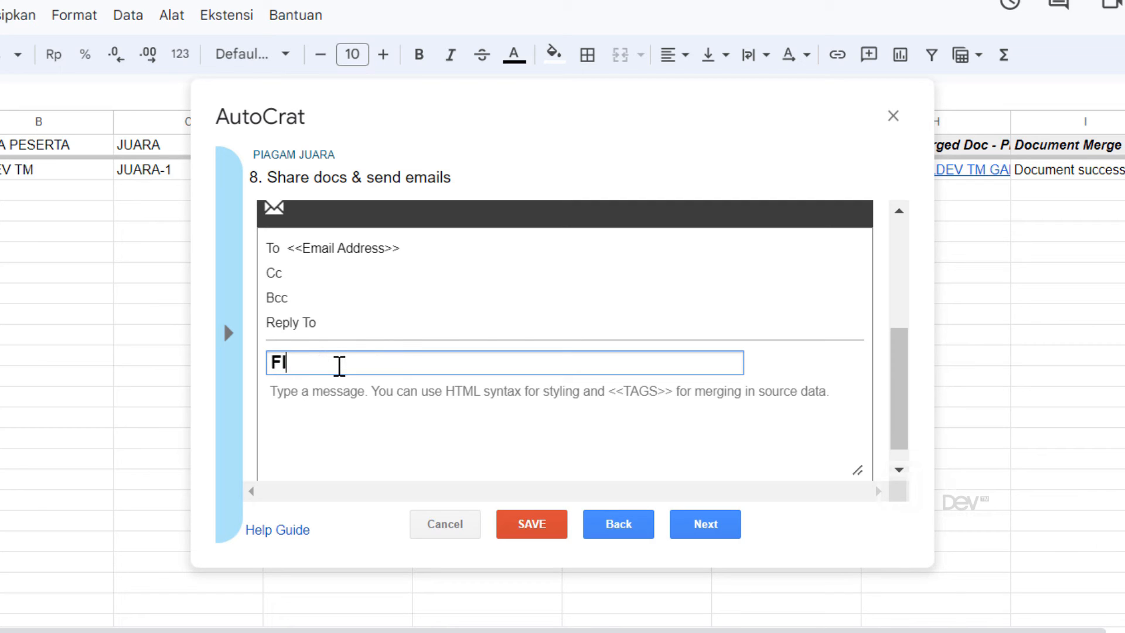
{"action": "type", "text": "LE PIAGAM"}
{"action": "left_click", "coordinate": [228, 333]}
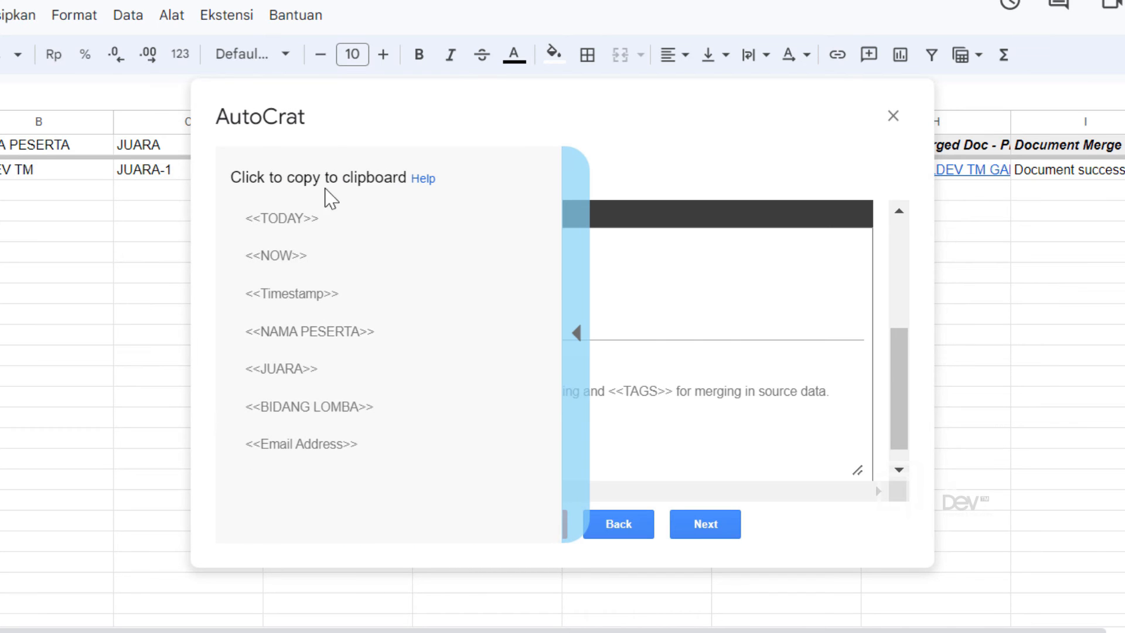
{"action": "left_click", "coordinate": [329, 350]}
{"action": "left_click", "coordinate": [502, 369]}
{"action": "type", "text": "<<NAMA PESERTA>>"}
Append the <<BIDANG LOMBA>> and <<JUARA>> tags to the email subject and move to the message body.
{"action": "left_click", "coordinate": [233, 375]}
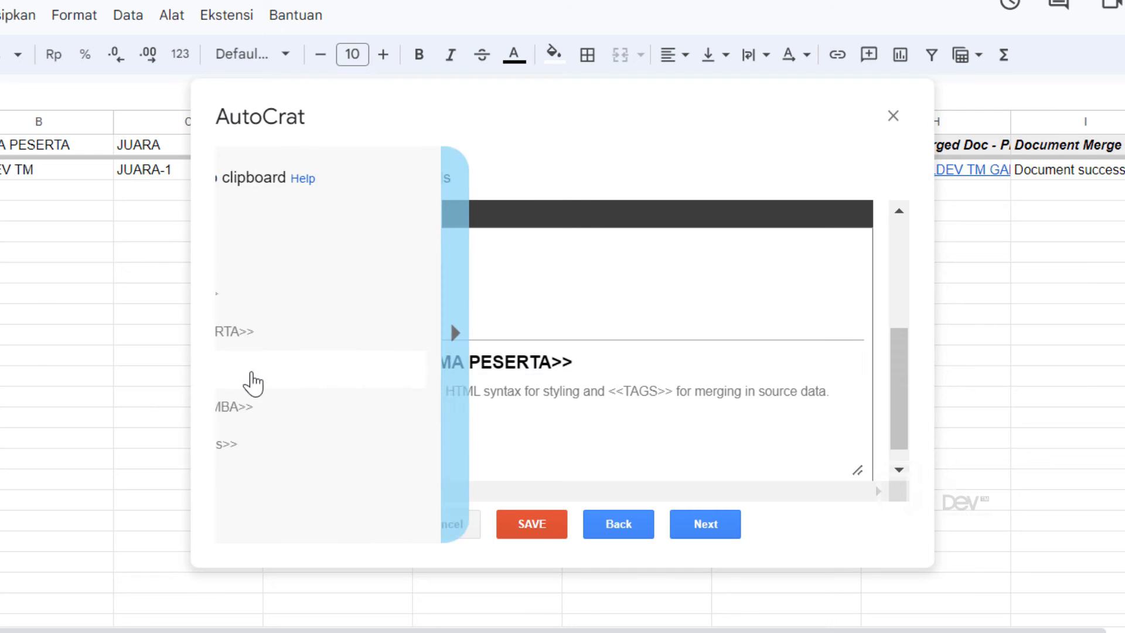
{"action": "left_click", "coordinate": [298, 407]}
{"action": "left_click", "coordinate": [595, 364]}
{"action": "type", "text": "<<BIDANG LOMBA>>"}
{"action": "left_click", "coordinate": [221, 426]}
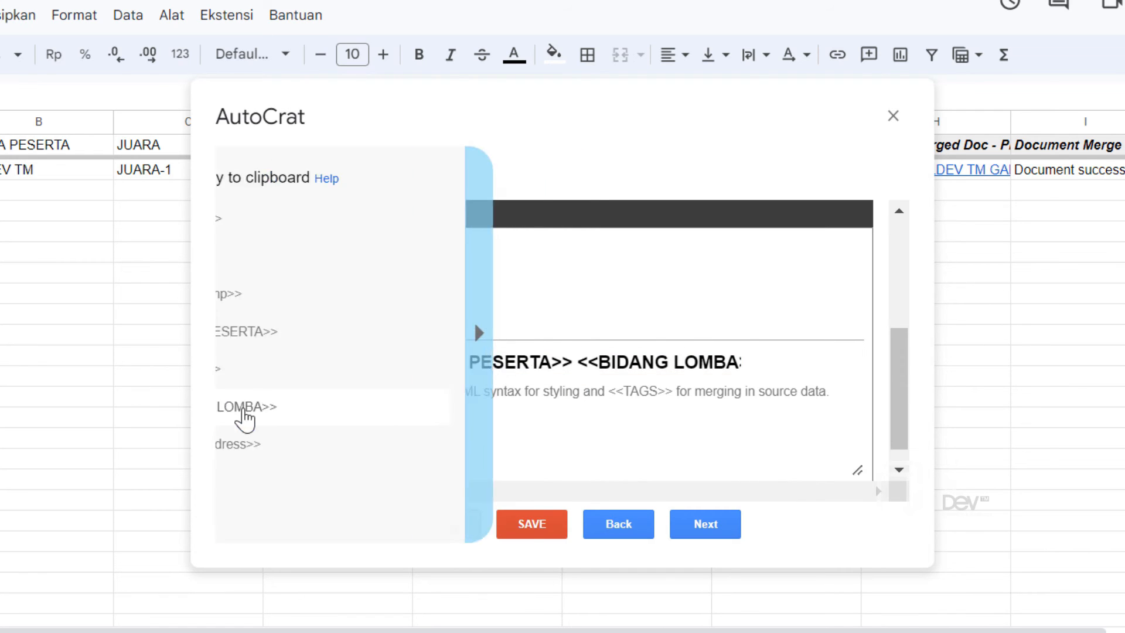
{"action": "left_click", "coordinate": [300, 380]}
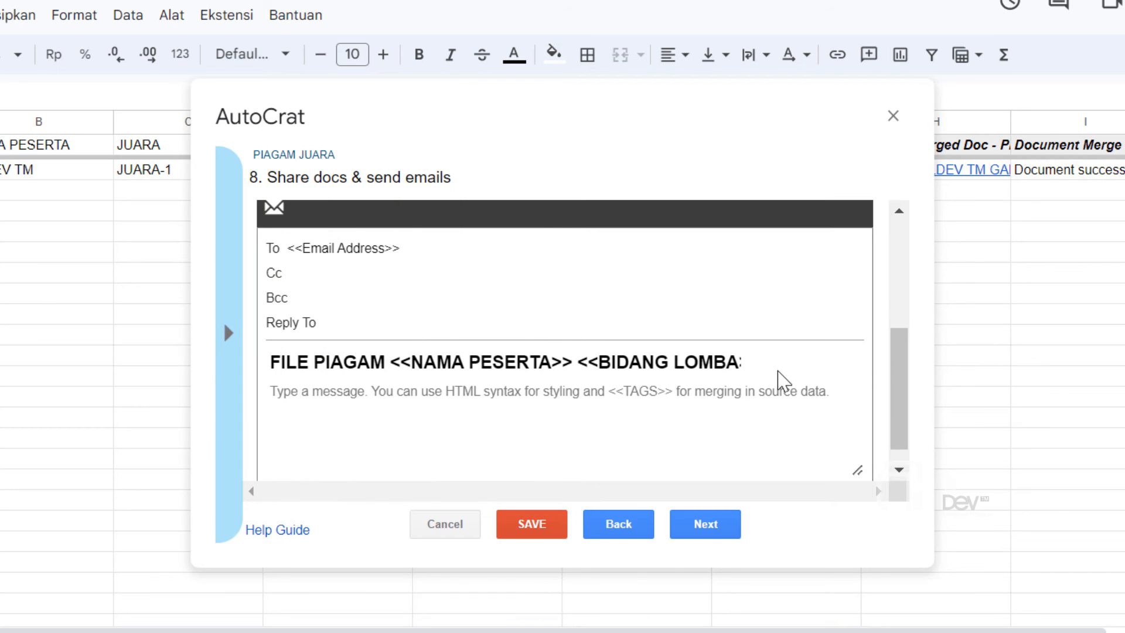
{"action": "left_click", "coordinate": [715, 363]}
{"action": "left_click_drag", "start_coordinate": [739, 363], "coordinate": [767, 369]}
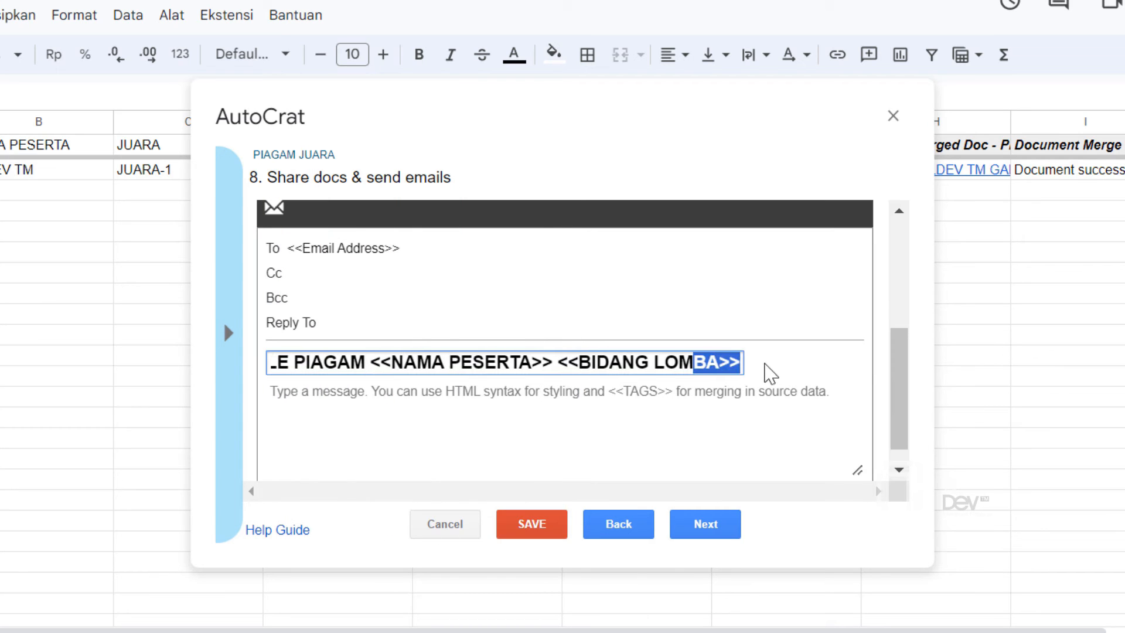
{"action": "left_click", "coordinate": [738, 364]}
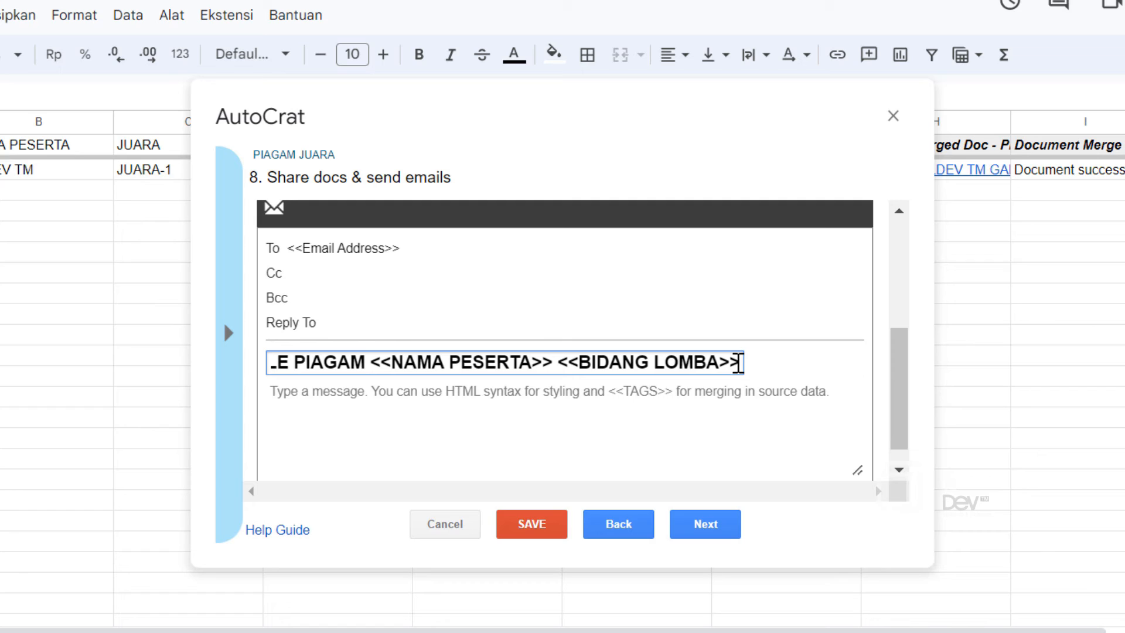
{"action": "type", "text": "<<JUARA>>"}
{"action": "left_click", "coordinate": [456, 404]}
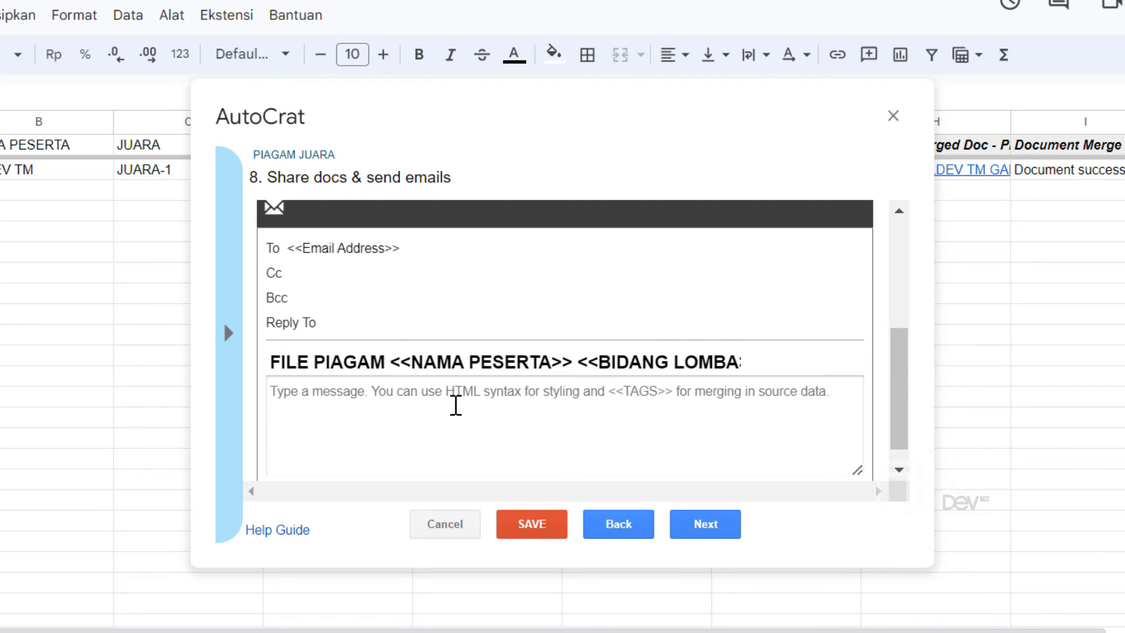
{"action": "type", "text": "File"}
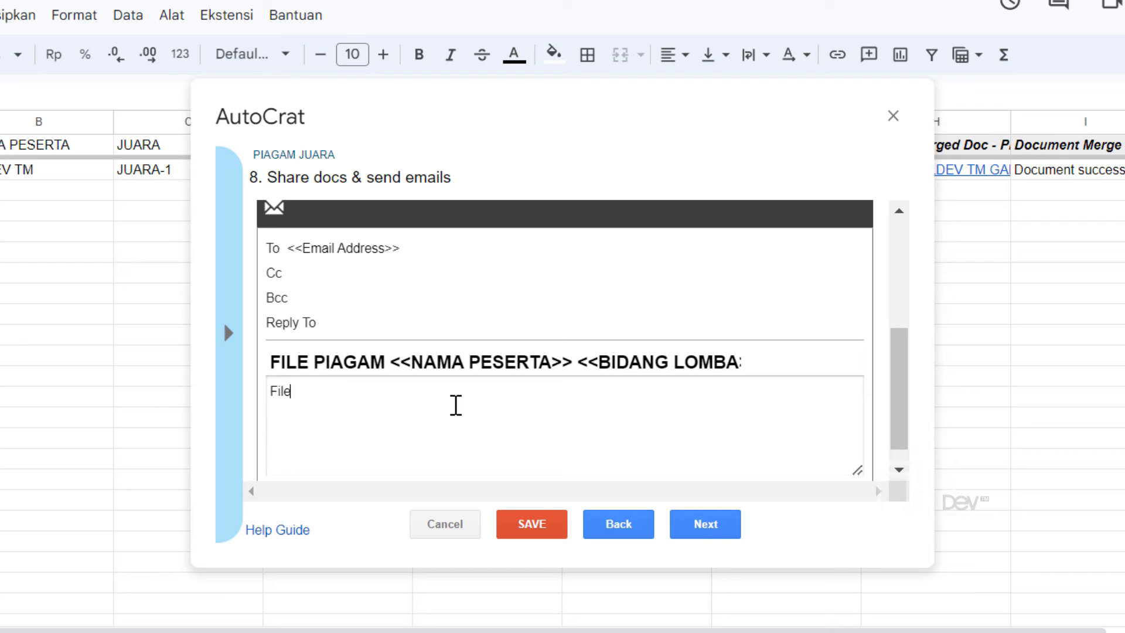
{"action": "type", "text": " Lamp"}
{"action": "key", "text": "BackSpace"}
{"action": "key", "text": "ctrl+a"}
{"action": "key", "text": "BackSpace"}
Write the message "Berikut lampiran file untuk FILE PIAGAM <<NAMA PESERTA>> <<BIDANG LOMBA>> <<JUARA>> yang dapat rekan-rekan download / save.", reusing the subject text.
{"action": "type", "text": "Berikut lampiran file unt"}
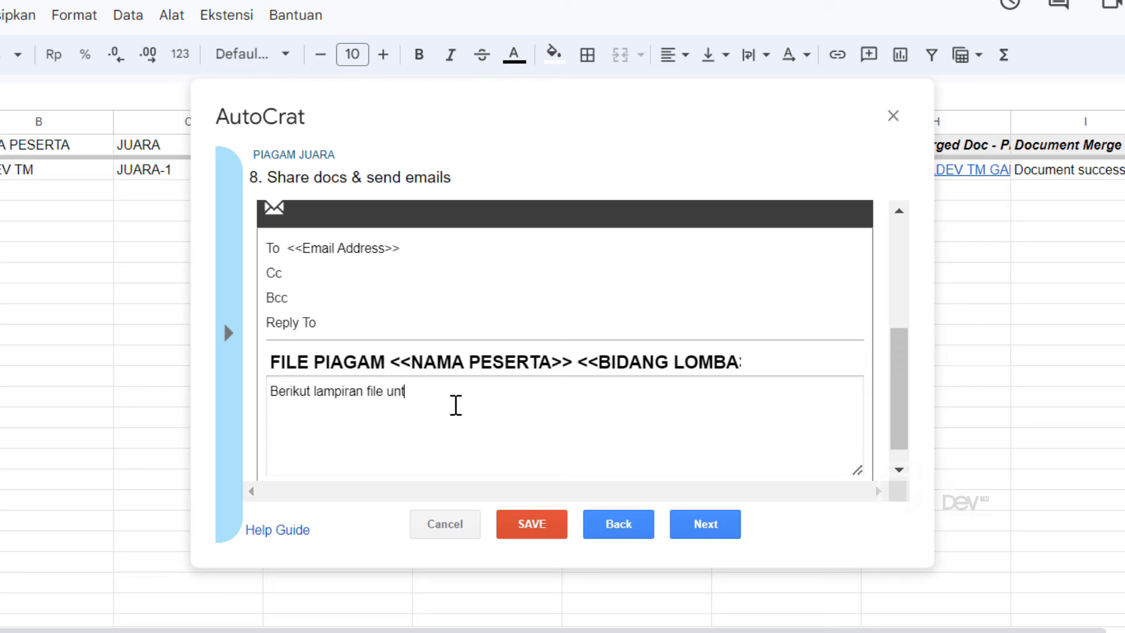
{"action": "left_click", "coordinate": [477, 354]}
{"action": "key", "text": "ctrl+a"}
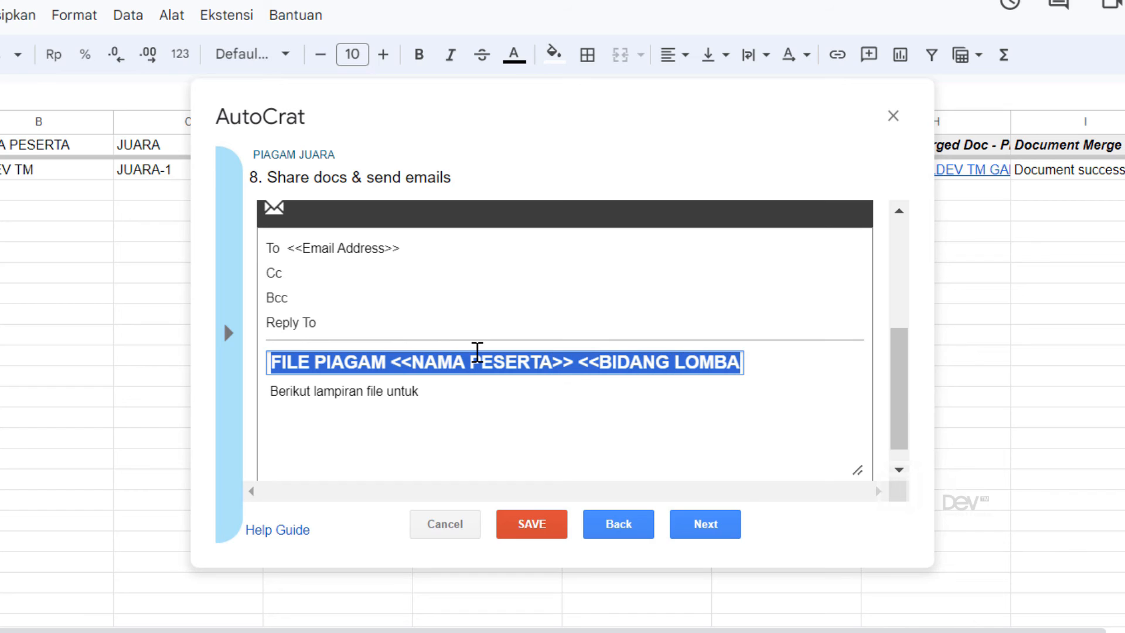
{"action": "left_click", "coordinate": [440, 400]}
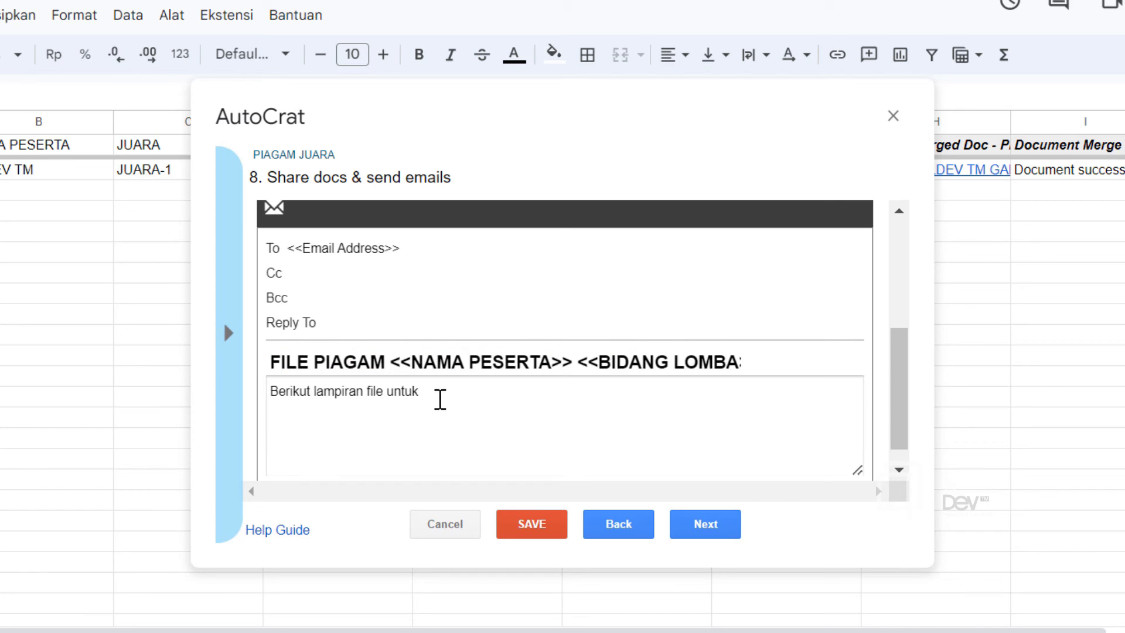
{"action": "type", "text": "FILE PIAGAM <<NAMA PESERTA>> <<BIDANG LOMBA>> <<JUARA>>"}
{"action": "type", "text": "yang dapat "}
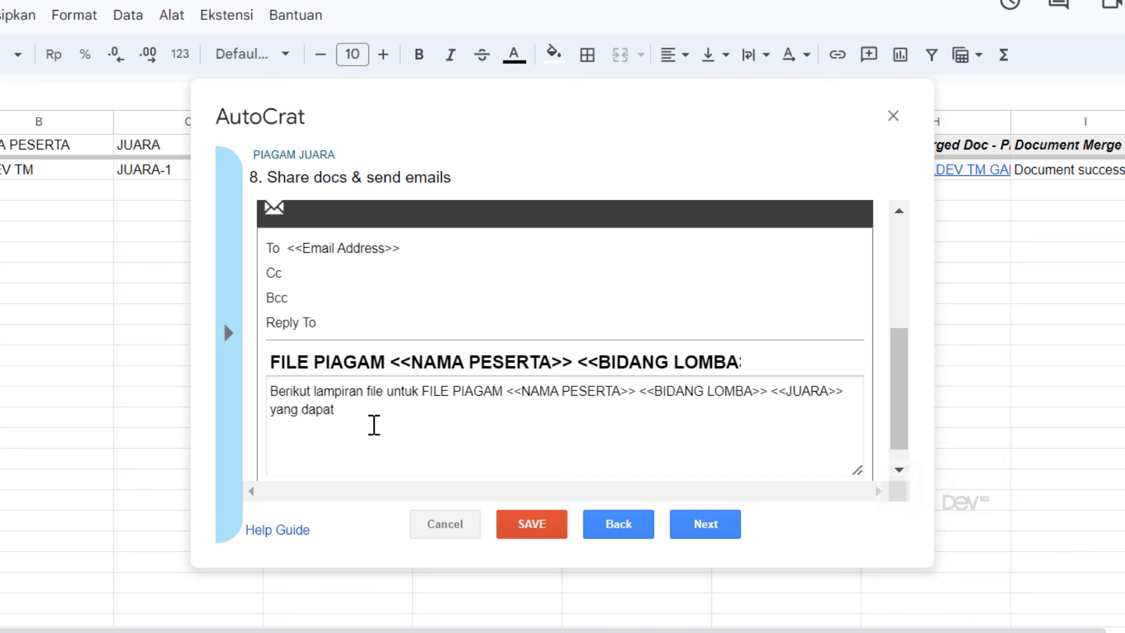
{"action": "type", "text": "rekan-rekan download / save."}
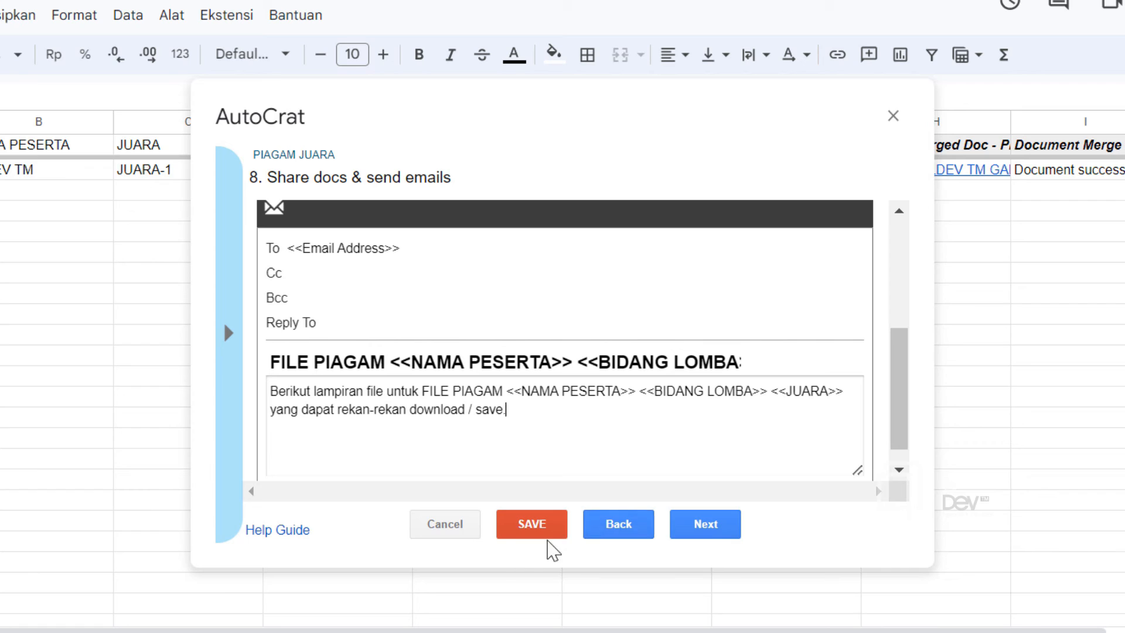
Advance to the job trigger settings and save the PIAGAM JUARA job.
{"action": "left_click", "coordinate": [707, 527]}
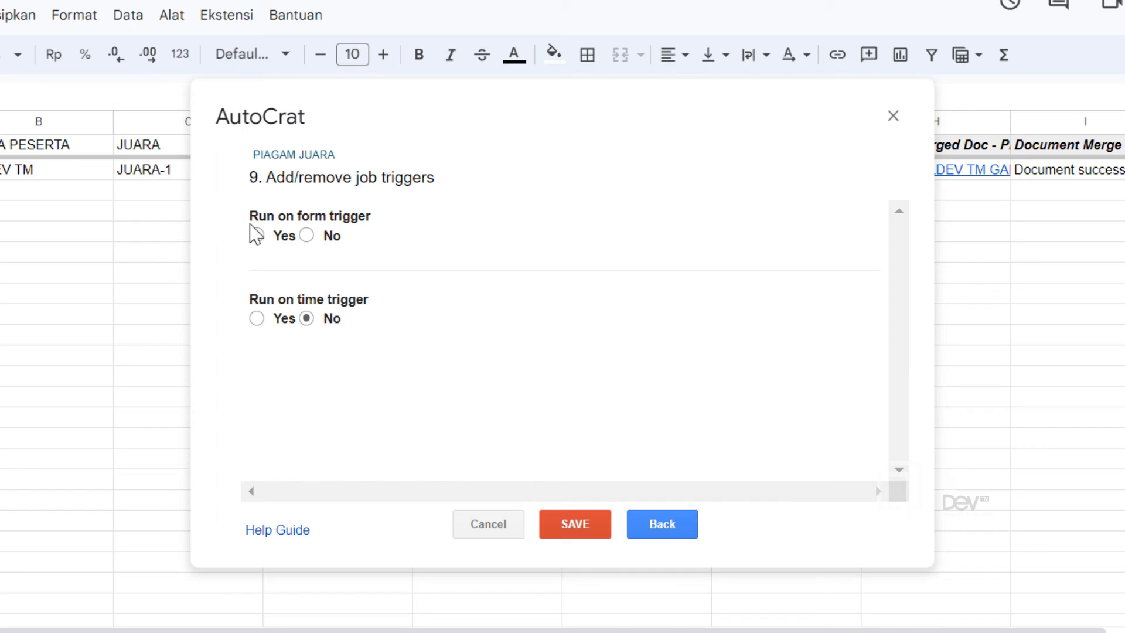
{"action": "left_click", "coordinate": [575, 527]}
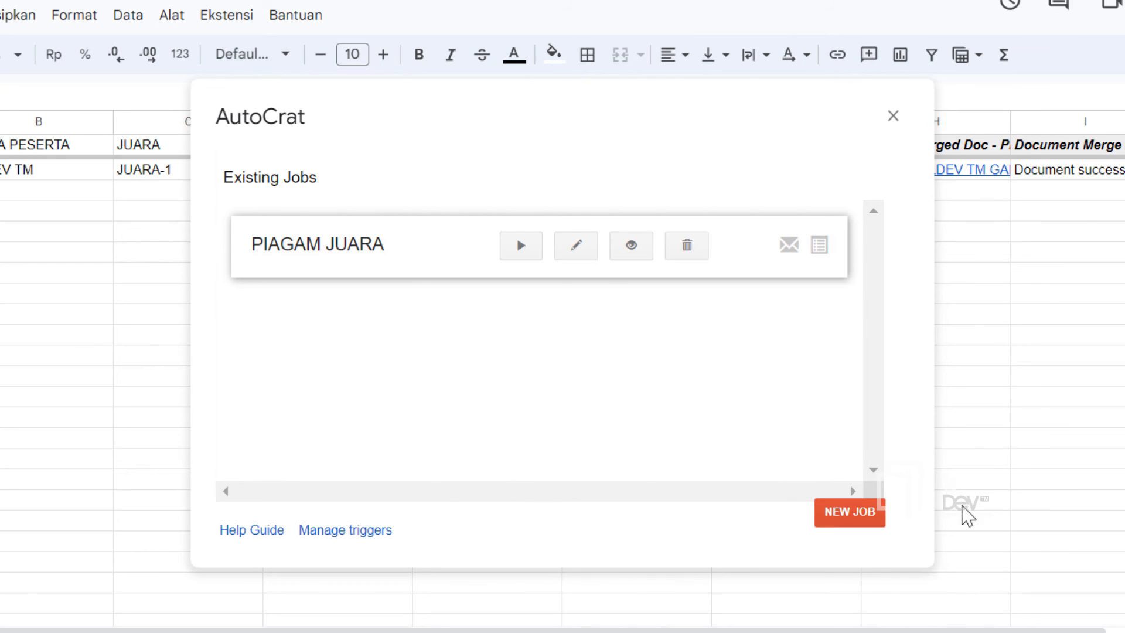
{"action": "left_click", "coordinate": [972, 364]}
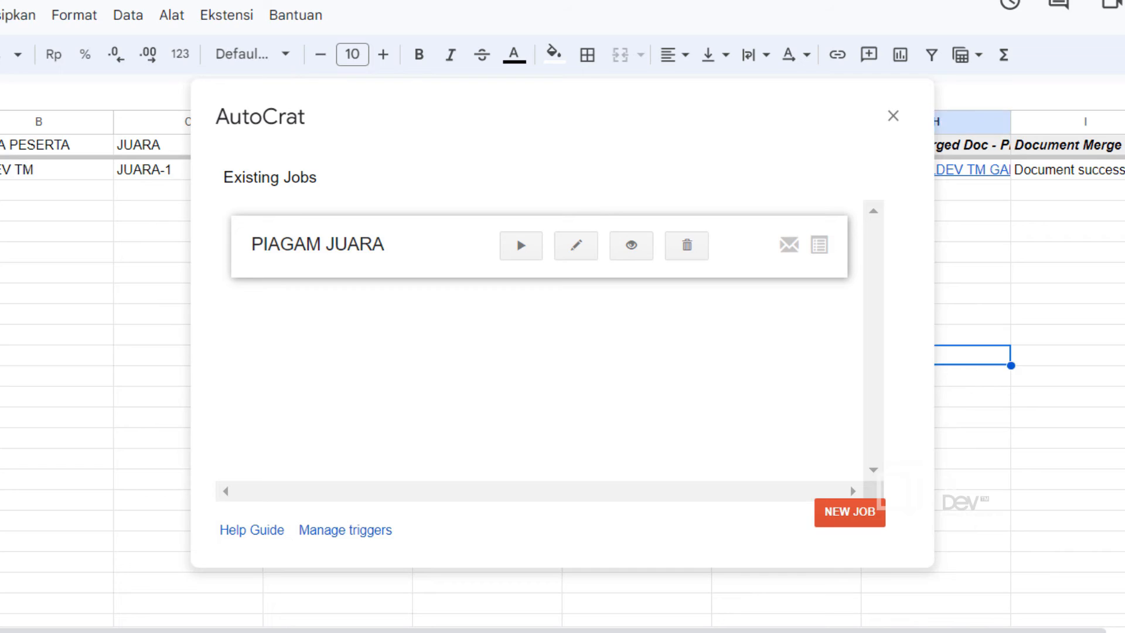